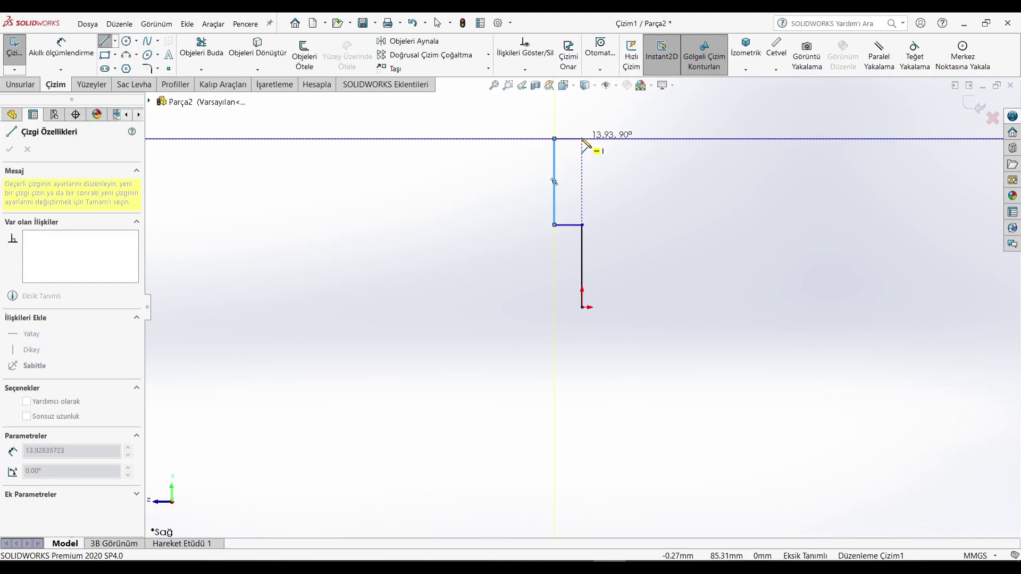
# Complete the open outline with a horizontal segment back in line with the origin and a vertical segment upward, and end the line.
pyautogui.scroll(2, 582, 120)
pyautogui.click(582, 138)
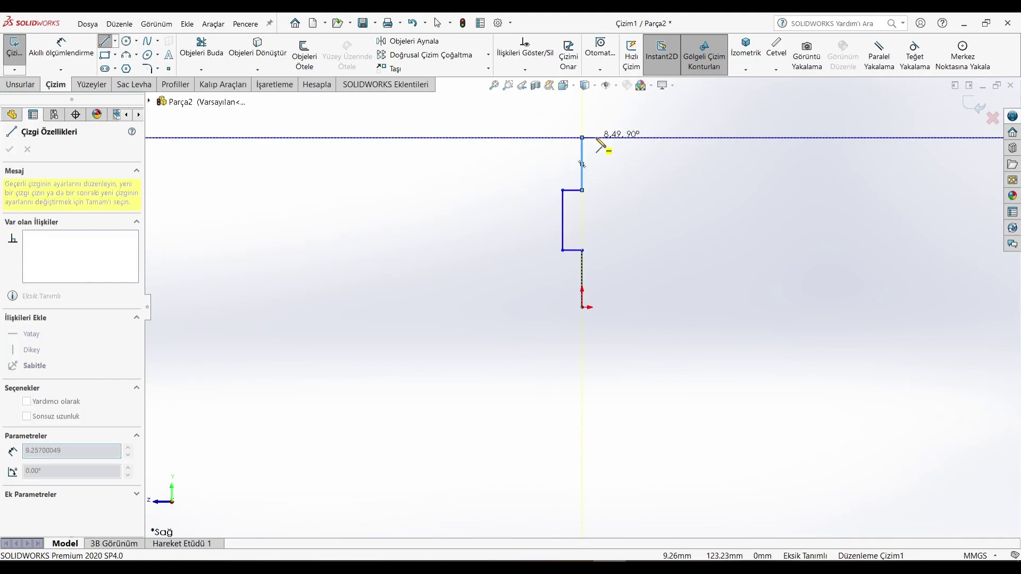
pyautogui.rightClick(610, 139)
pyautogui.click(618, 148)
pyautogui.scroll(-2, 668, 156)
# Dimension the outline's overall height from the origin to the uppermost endpoint and set it to 135 mm.
pyautogui.click(95, 56)
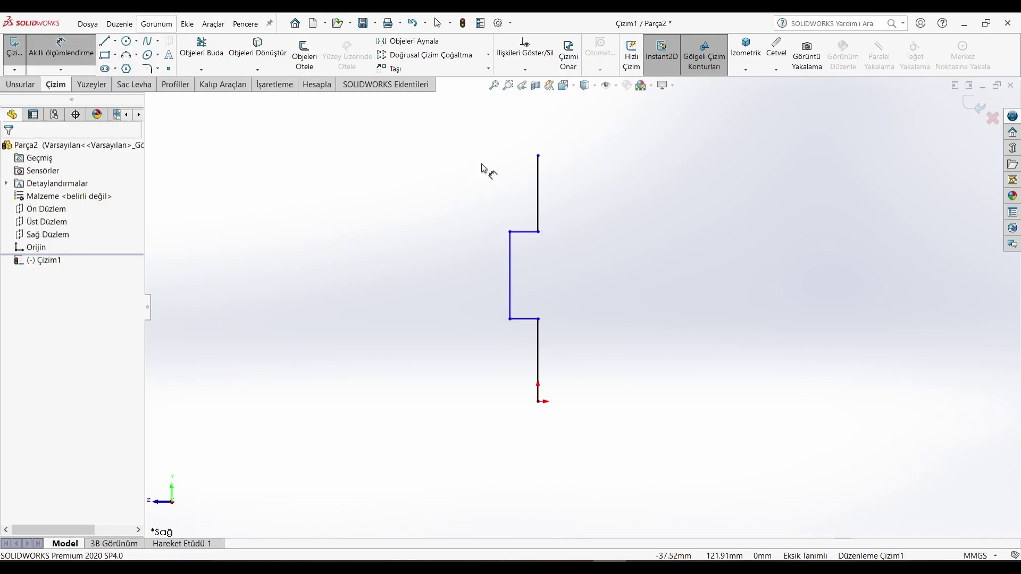
pyautogui.click(538, 156)
pyautogui.click(538, 402)
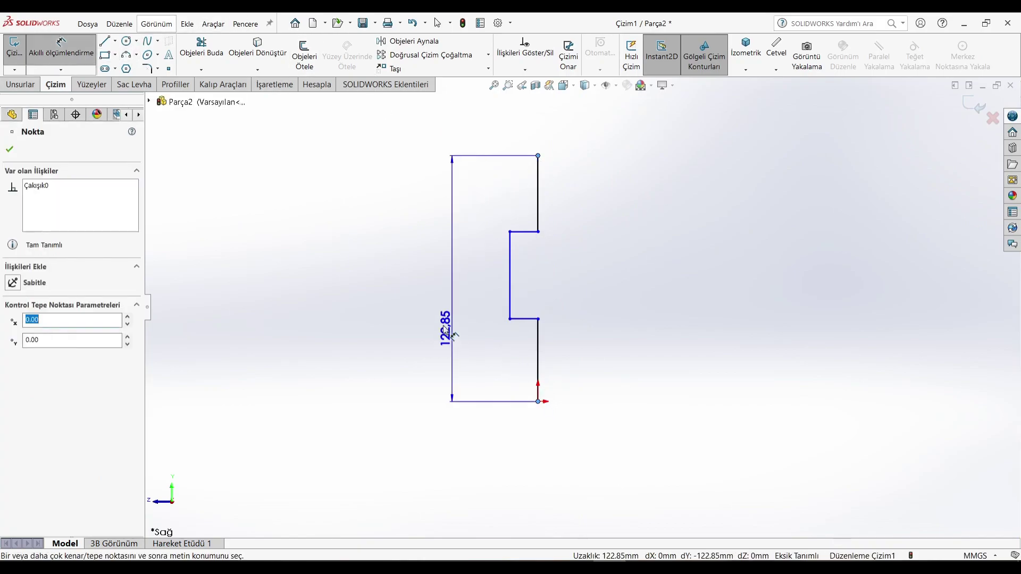
pyautogui.click(416, 318)
pyautogui.write('135')
pyautogui.press('Return')
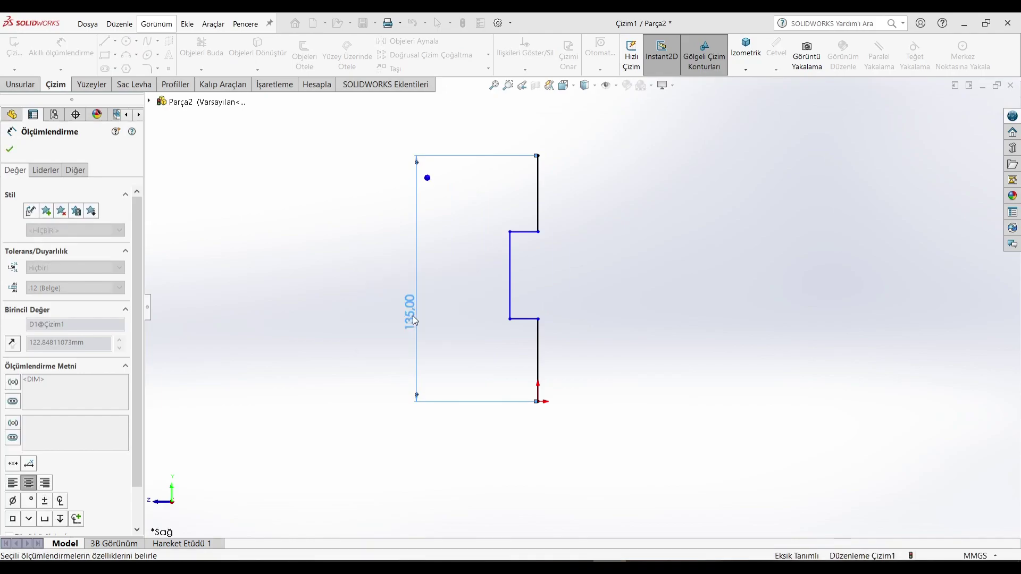
# After checking the reference drawing, close the profile with connected lines forming legs about 14 mm wide and a recess about 29 mm high.
pyautogui.hotkey('alt', 'Tab')
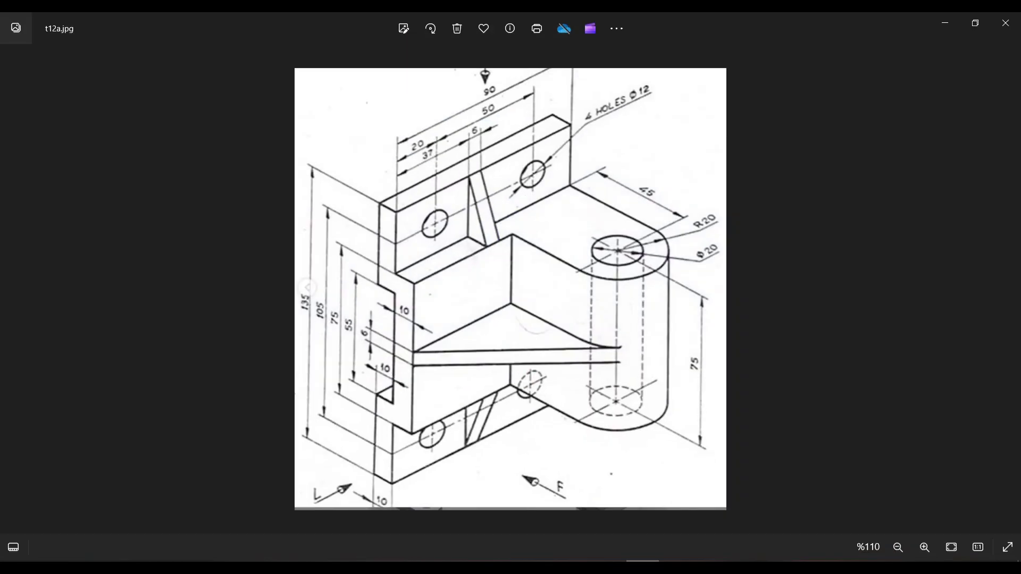
pyautogui.hotkey('alt', 'Tab')
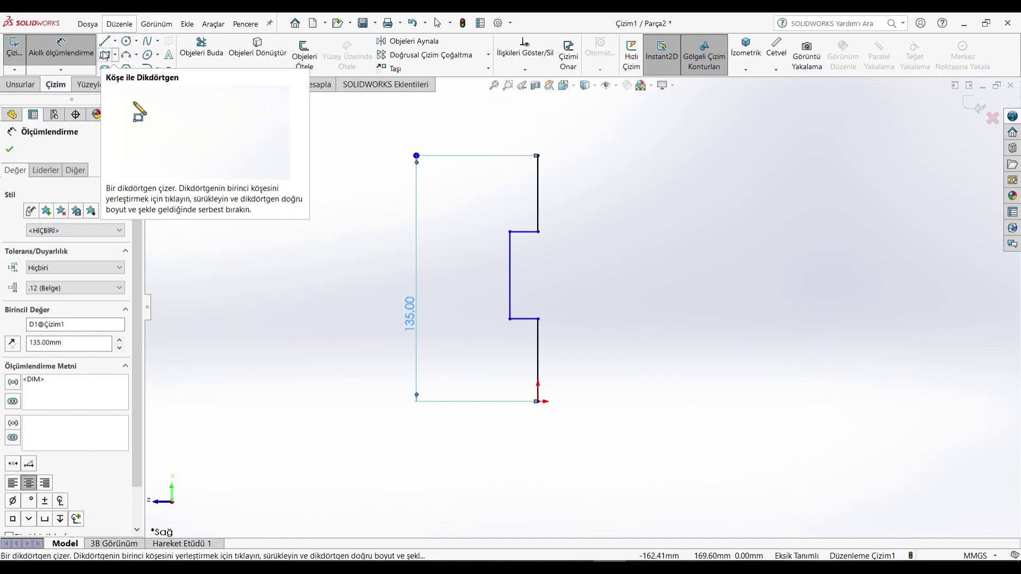
pyautogui.click(106, 42)
pyautogui.click(538, 155)
pyautogui.click(565, 155)
pyautogui.click(564, 250)
pyautogui.click(538, 250)
pyautogui.click(539, 304)
pyautogui.click(564, 304)
pyautogui.click(564, 402)
pyautogui.click(539, 401)
pyautogui.click(495, 367)
# Dimension the profile's uppermost horizontal edge and set it to 10 mm.
pyautogui.click(61, 48)
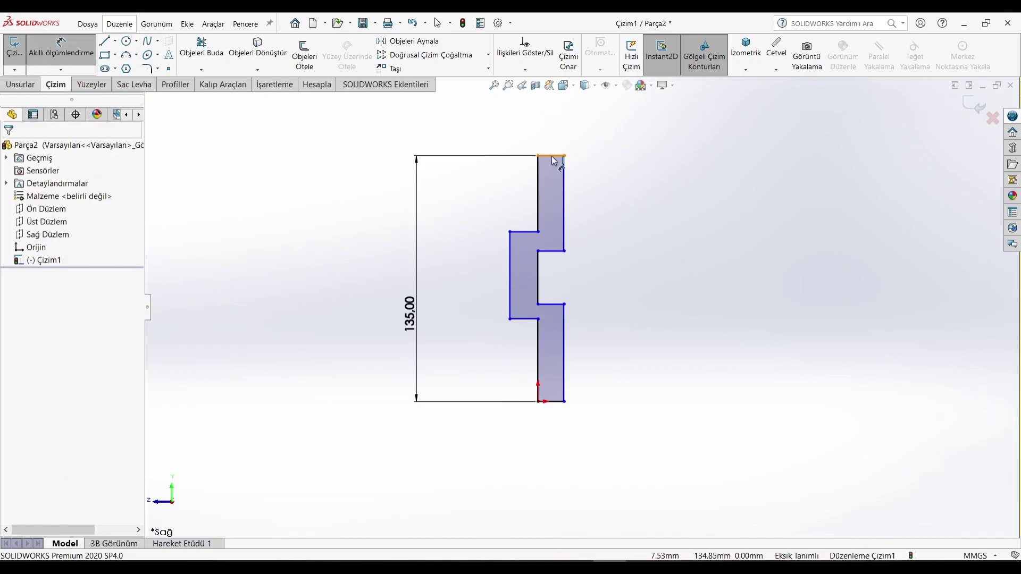
pyautogui.click(554, 161)
pyautogui.click(551, 141)
pyautogui.write('10')
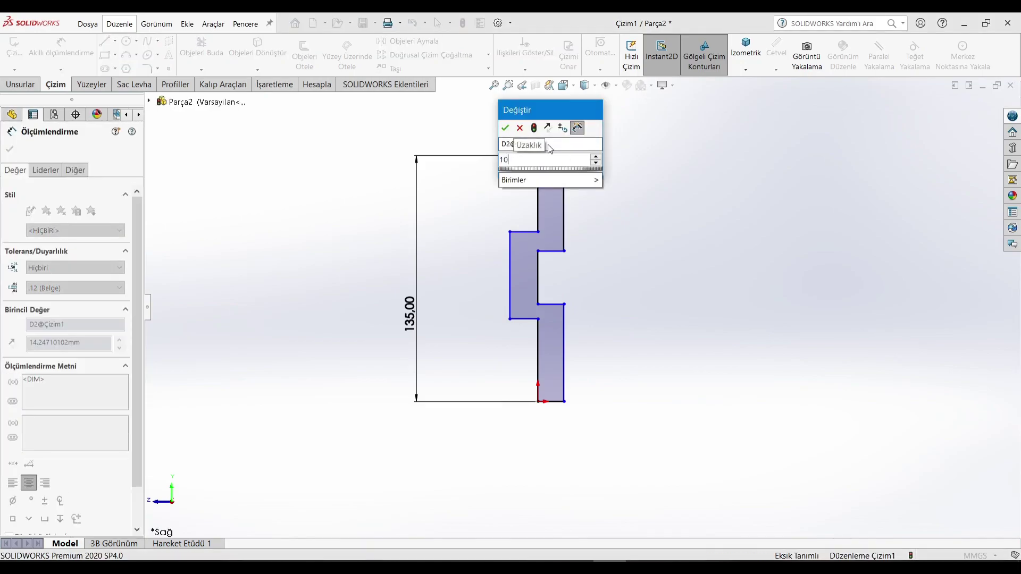
pyautogui.press('Return')
pyautogui.press('Escape')
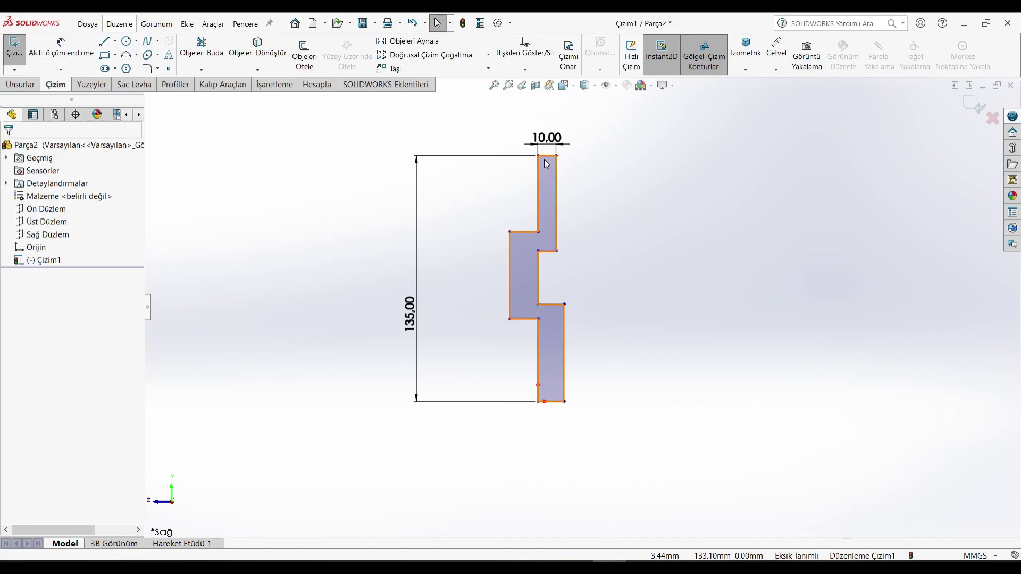
# Apply an Equal relation to all six horizontal edges of the profile.
pyautogui.click(553, 156)
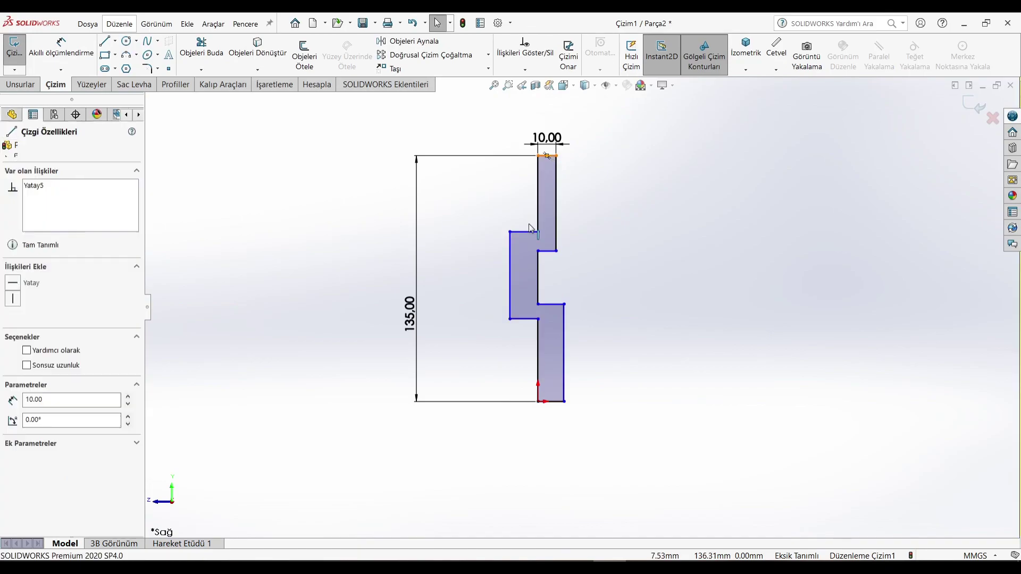
pyautogui.keyDown('ctrl'); pyautogui.click(524, 232); pyautogui.keyUp('ctrl')
pyautogui.keyDown('ctrl'); pyautogui.click(555, 402); pyautogui.keyUp('ctrl')
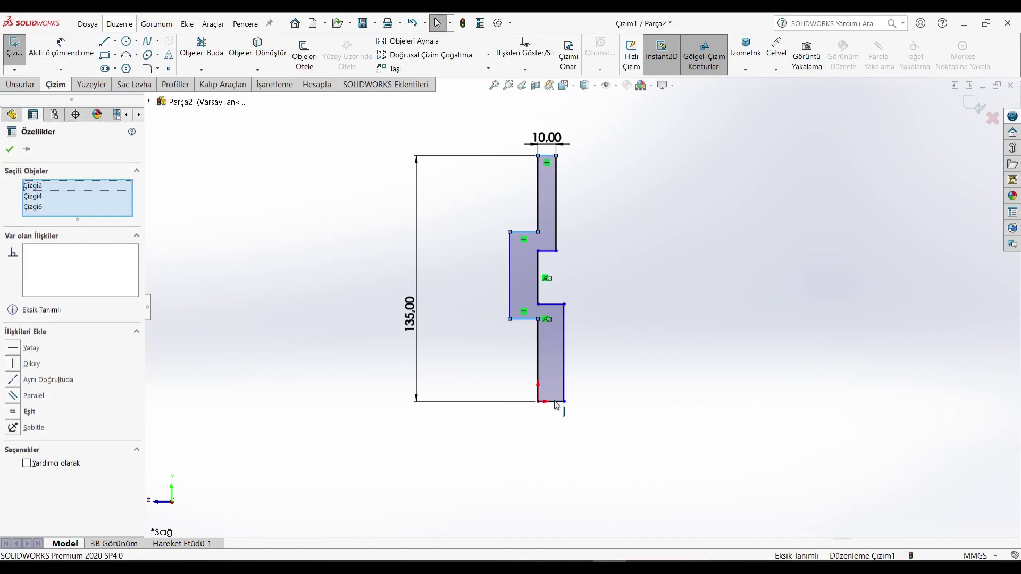
pyautogui.keyDown('ctrl'); pyautogui.click(554, 305); pyautogui.keyUp('ctrl')
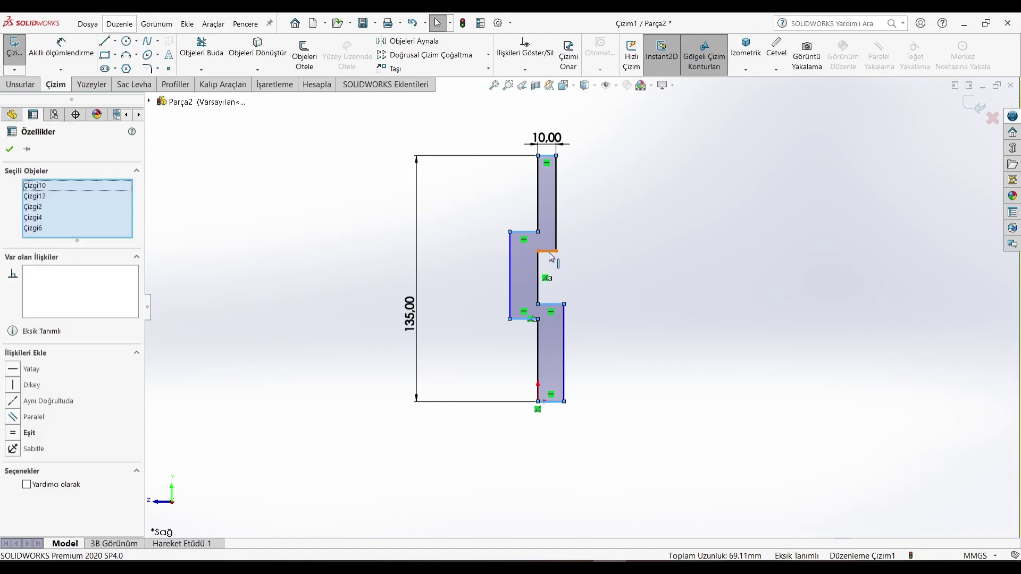
pyautogui.keyDown('ctrl'); pyautogui.click(549, 252); pyautogui.keyUp('ctrl')
pyautogui.click(35, 444)
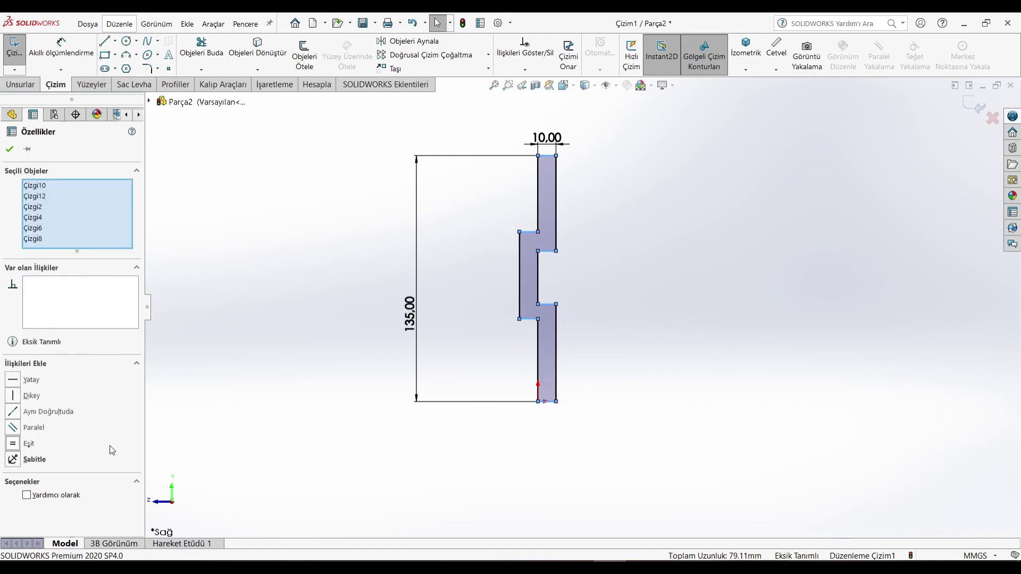
pyautogui.click(286, 322)
# Dimension the recess height as 55 mm, checking the value against the reference drawing.
pyautogui.click(84, 50)
pyautogui.click(643, 565)
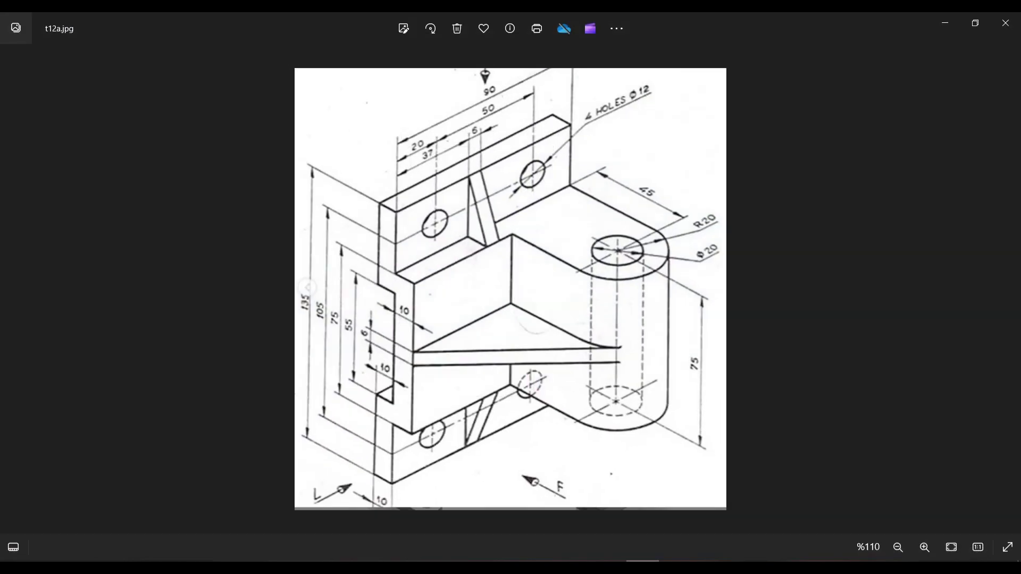
pyautogui.click(643, 565)
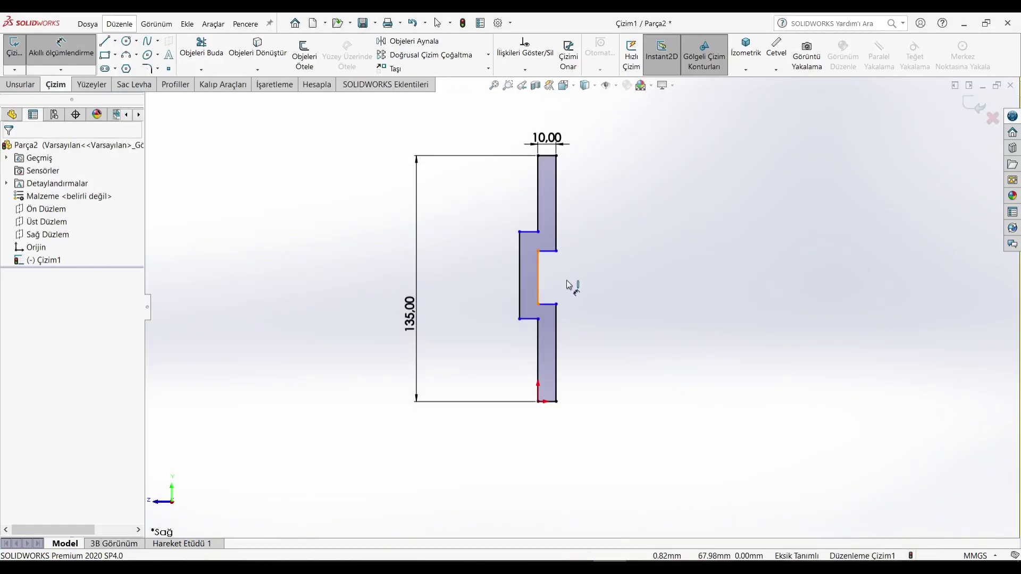
pyautogui.click(539, 278)
pyautogui.click(595, 284)
pyautogui.press('Return')
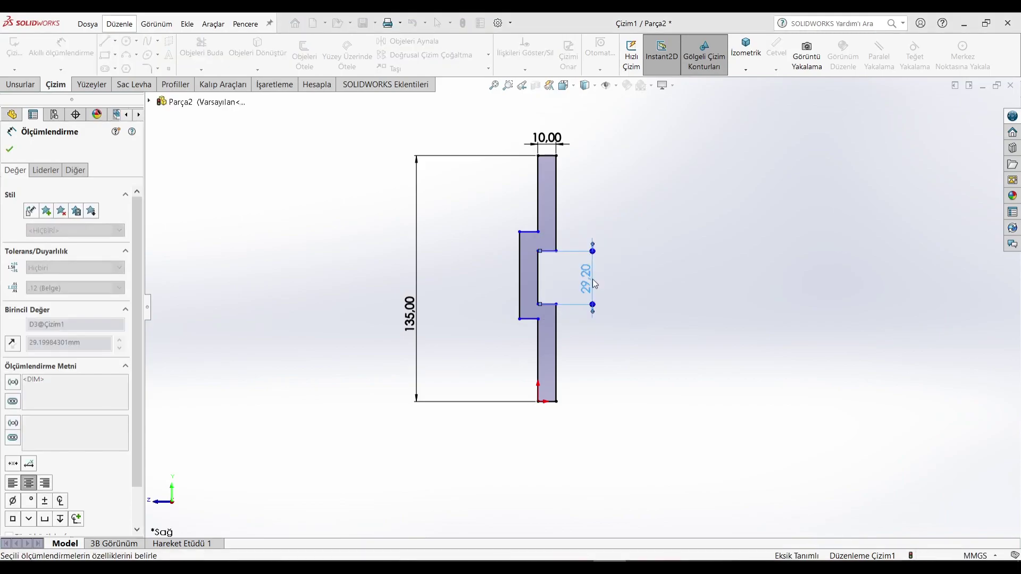
pyautogui.click(643, 566)
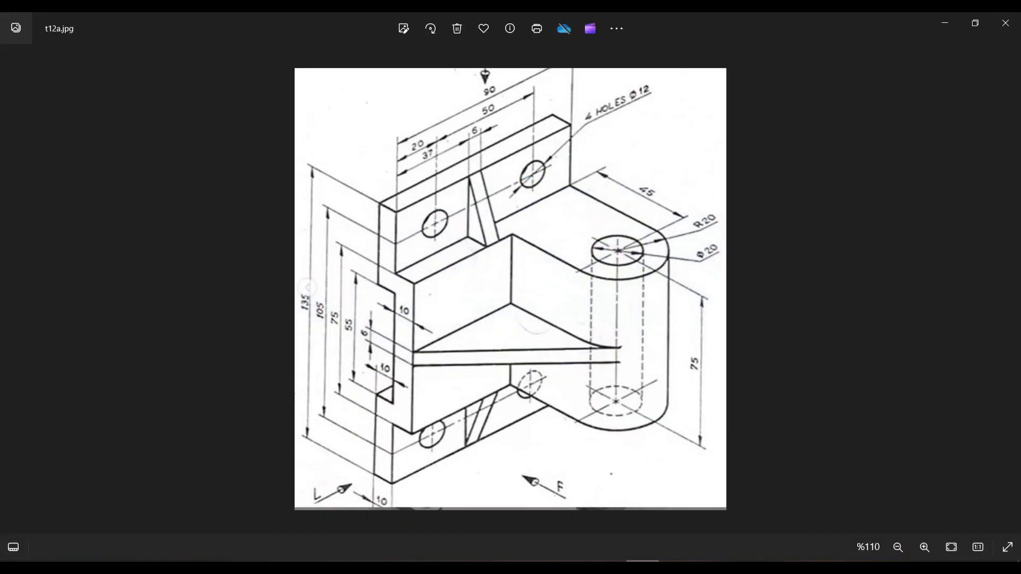
pyautogui.hotkey('alt', 'Tab')
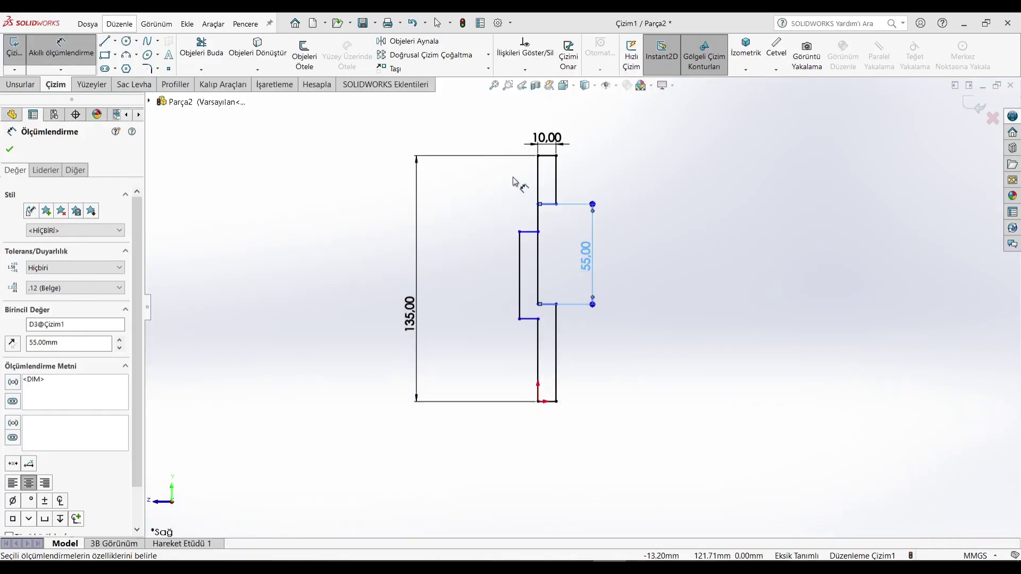
# Dimension the projection's outer vertical edge and set it to 75 mm.
pyautogui.click(520, 271)
pyautogui.click(494, 269)
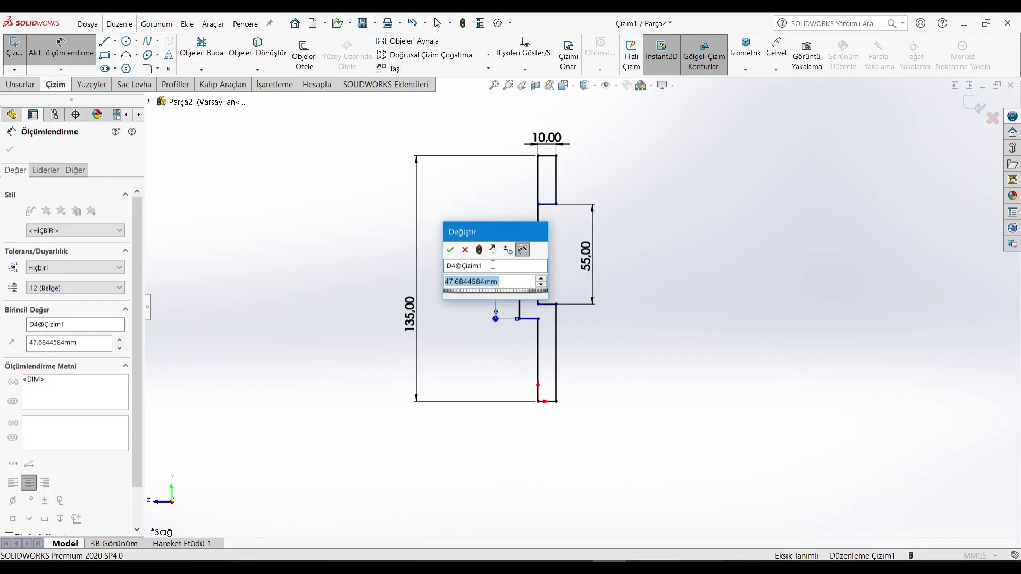
pyautogui.write('75')
pyautogui.press('Return')
pyautogui.press('Escape')
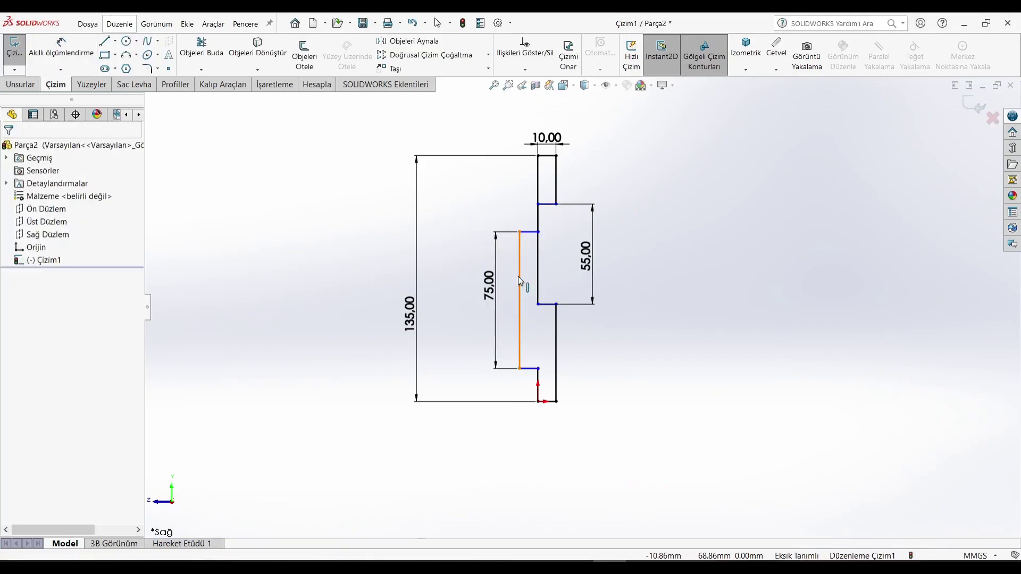
# Shift the 75 mm projection upward and the 55 mm recess downward along the profile.
pyautogui.click(519, 250)
pyautogui.press('Escape')
pyautogui.moveTo(528, 233); pyautogui.dragTo(529, 195)
pyautogui.moveTo(547, 305); pyautogui.dragTo(548, 320)
pyautogui.press('Escape')
# Dimension the short vertical edge above the projection.
pyautogui.click(86, 58)
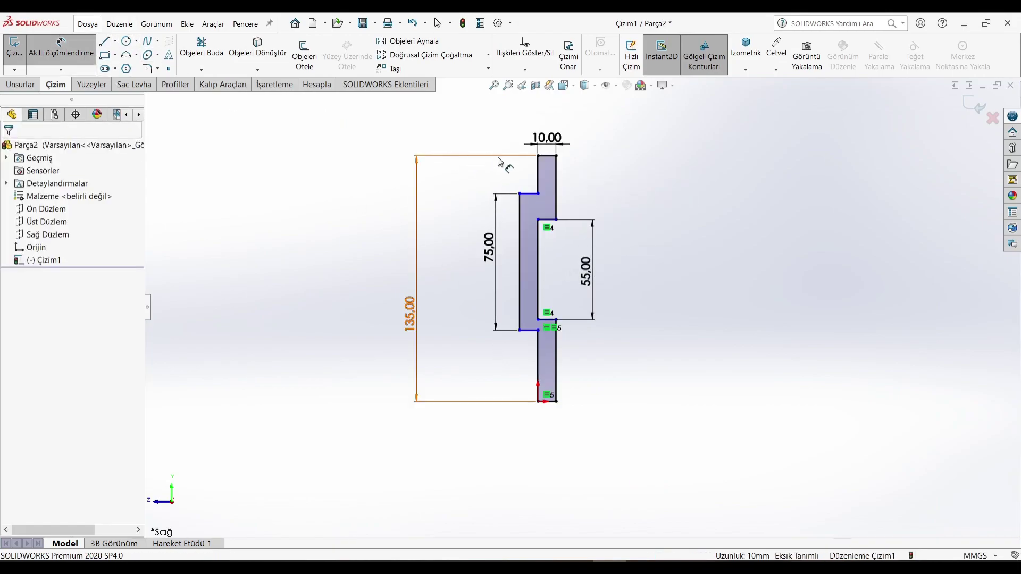
pyautogui.click(537, 184)
pyautogui.press('Escape')
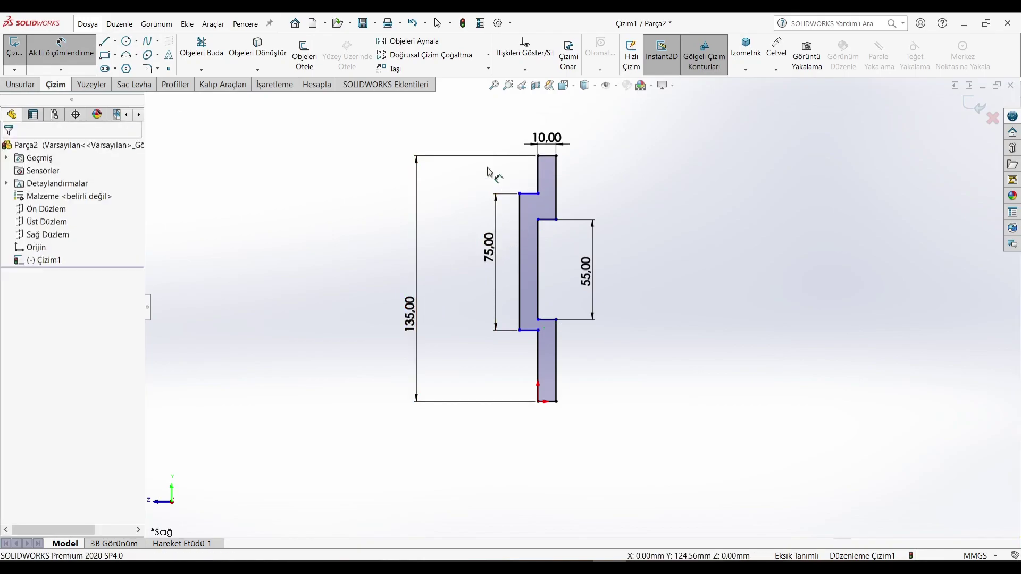
pyautogui.click(543, 189)
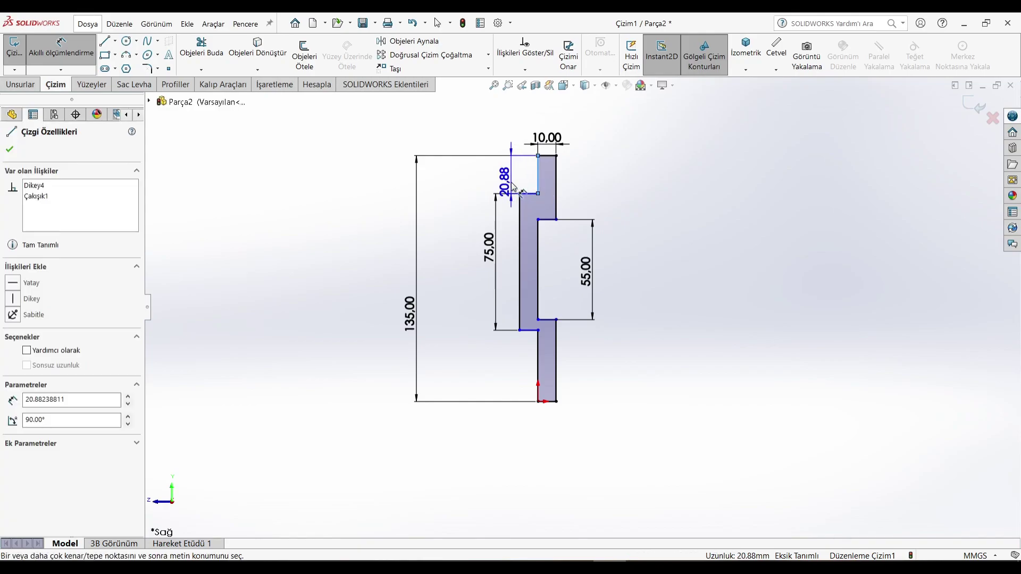
pyautogui.click(503, 176)
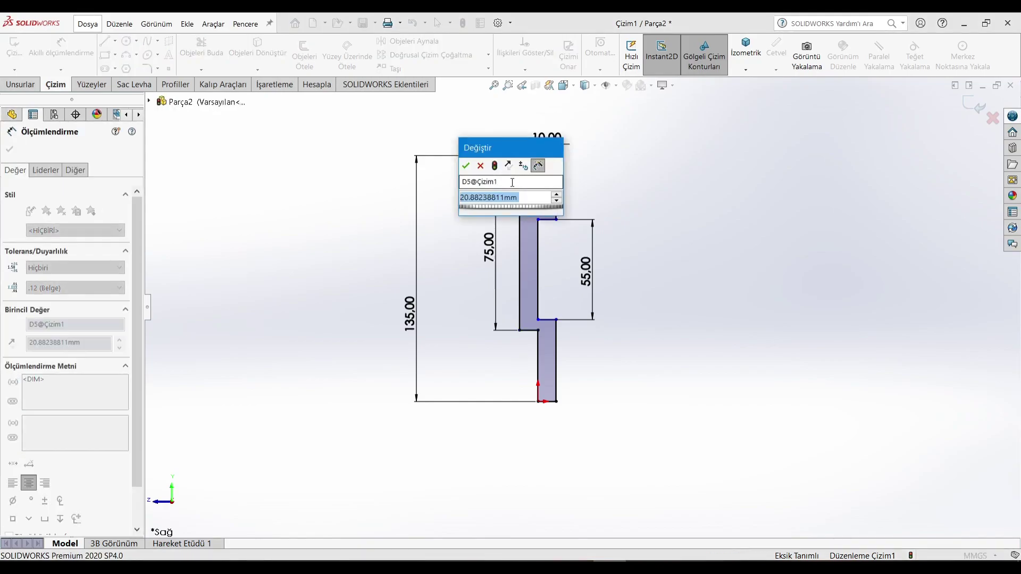
# Try setting the height of the edge above the projection to 135-75/2 and undo the change.
pyautogui.write('(135-75)/2')
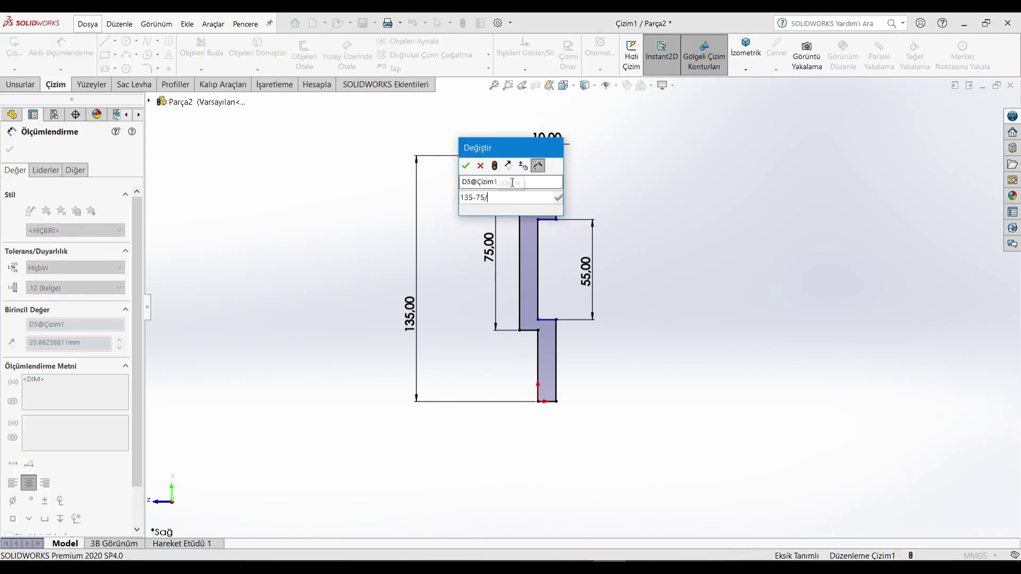
pyautogui.press('Return')
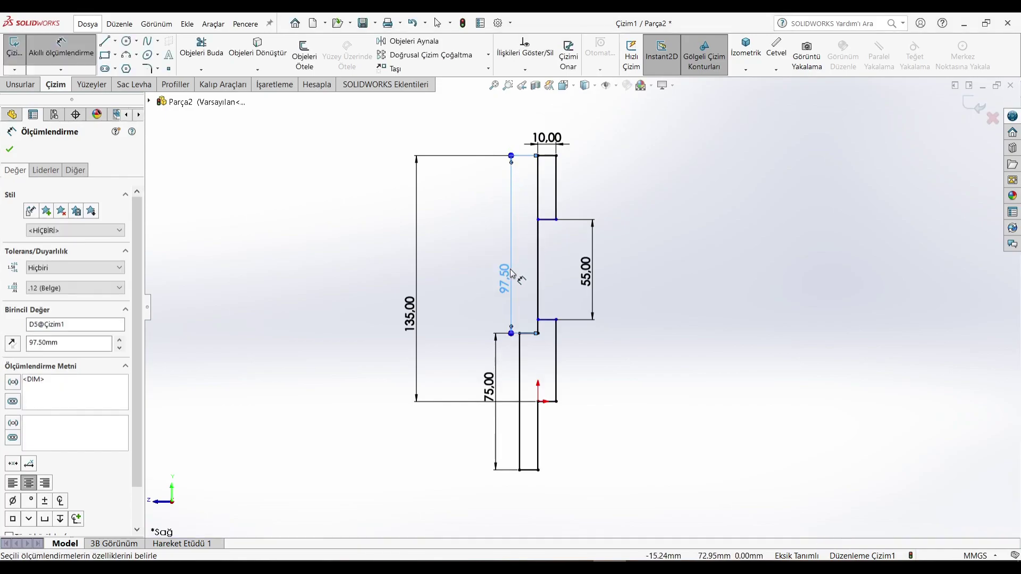
pyautogui.press('Escape')
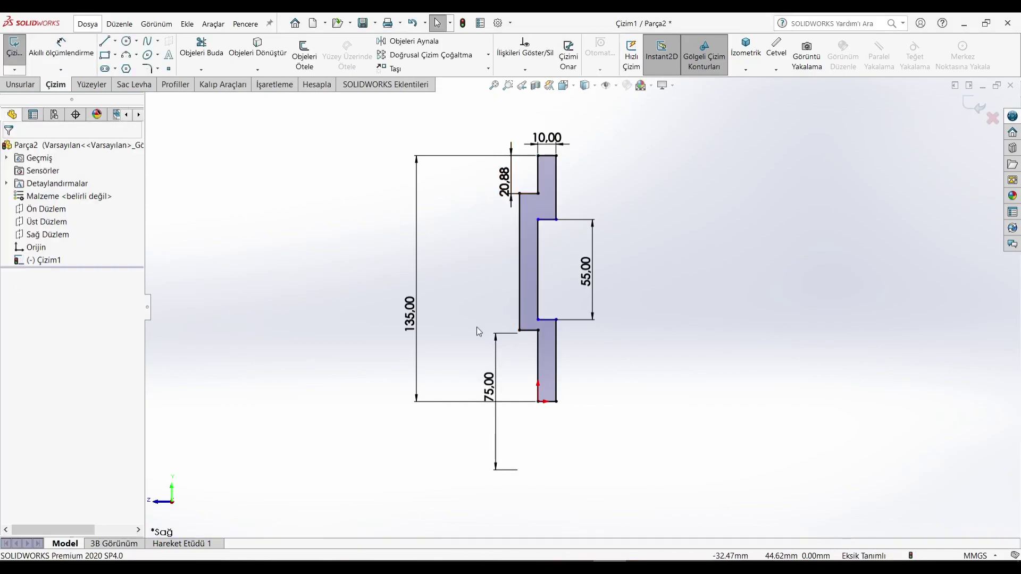
# Reposition the 75 mm dimension beside the projection and set the height of the edge above the projection to 30 mm.
pyautogui.moveTo(488, 381); pyautogui.dragTo(478, 233)
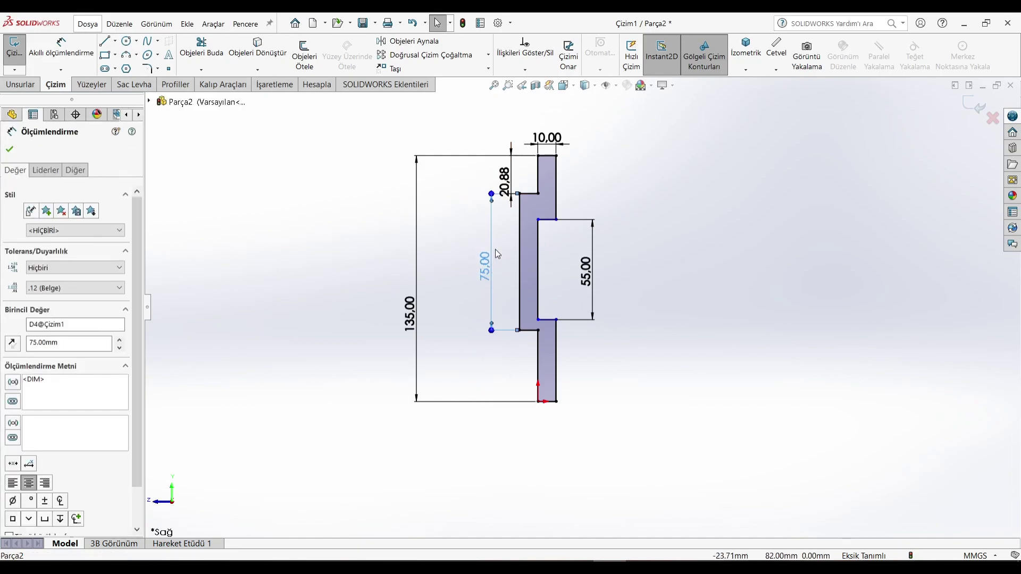
pyautogui.press('Escape')
pyautogui.doubleClick(504, 181)
pyautogui.write('135-75')
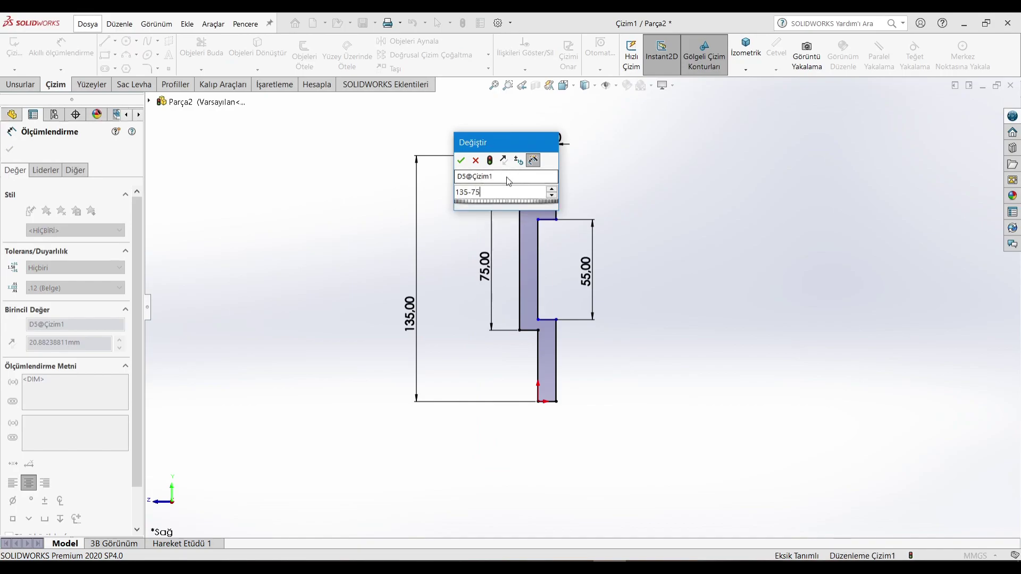
pyautogui.press('Return')
pyautogui.doubleClick(505, 180)
pyautogui.write('30')
pyautogui.press('Return')
pyautogui.click(637, 259)
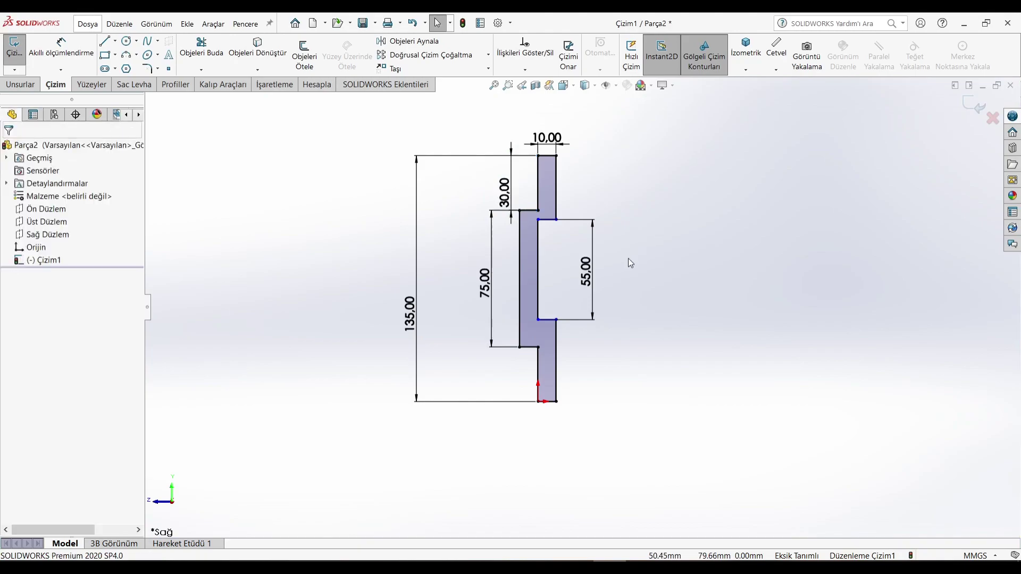
# Dimension the vertical edge below the recess and set it to 40 mm.
pyautogui.click(61, 47)
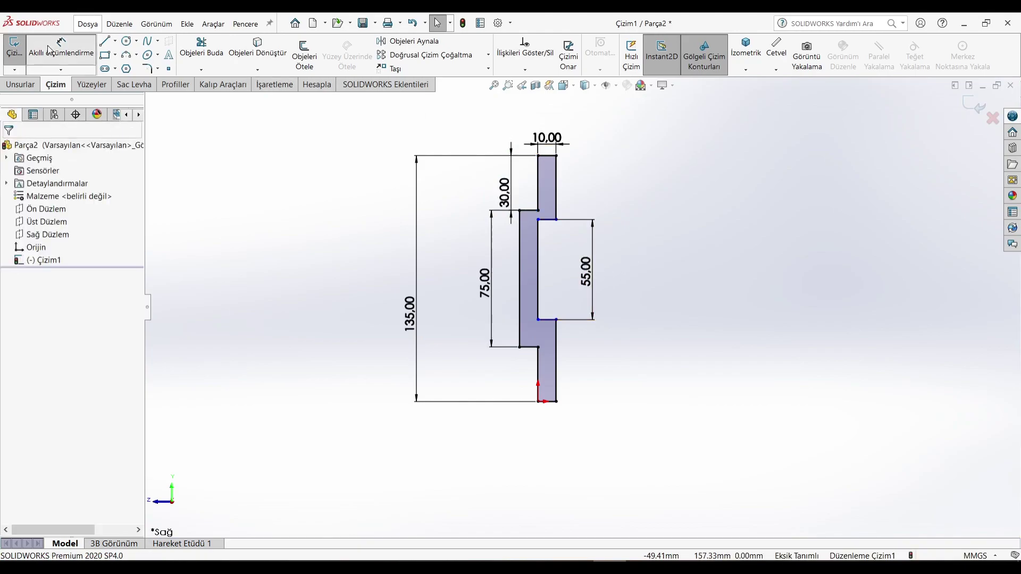
pyautogui.click(559, 355)
pyautogui.click(590, 354)
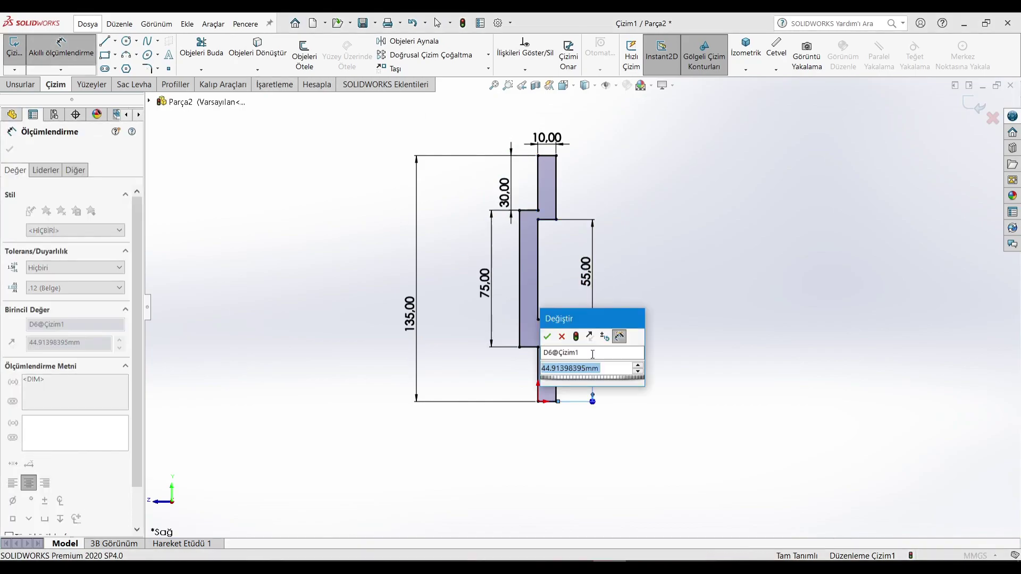
pyautogui.write('135-55')
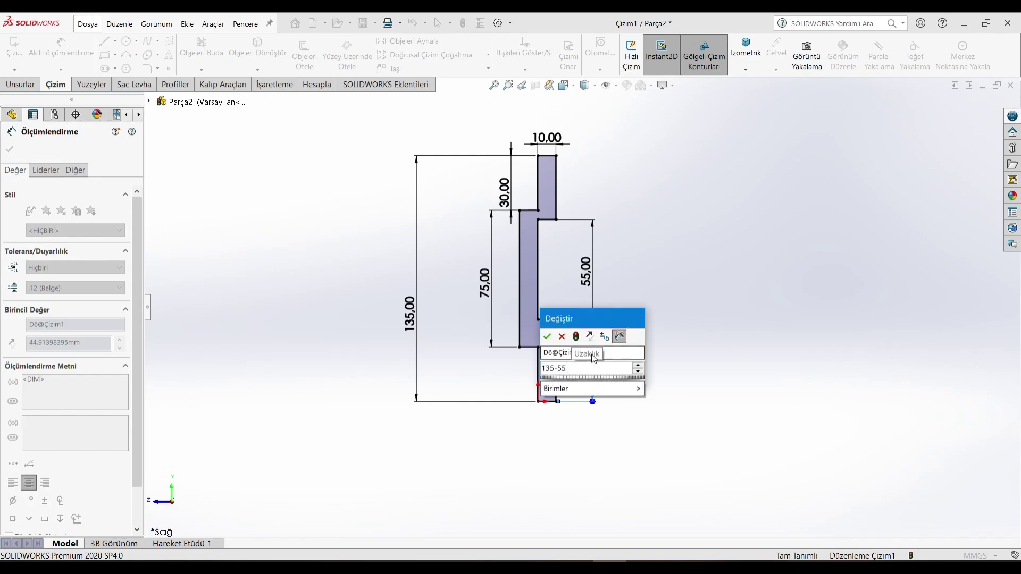
pyautogui.press('Return')
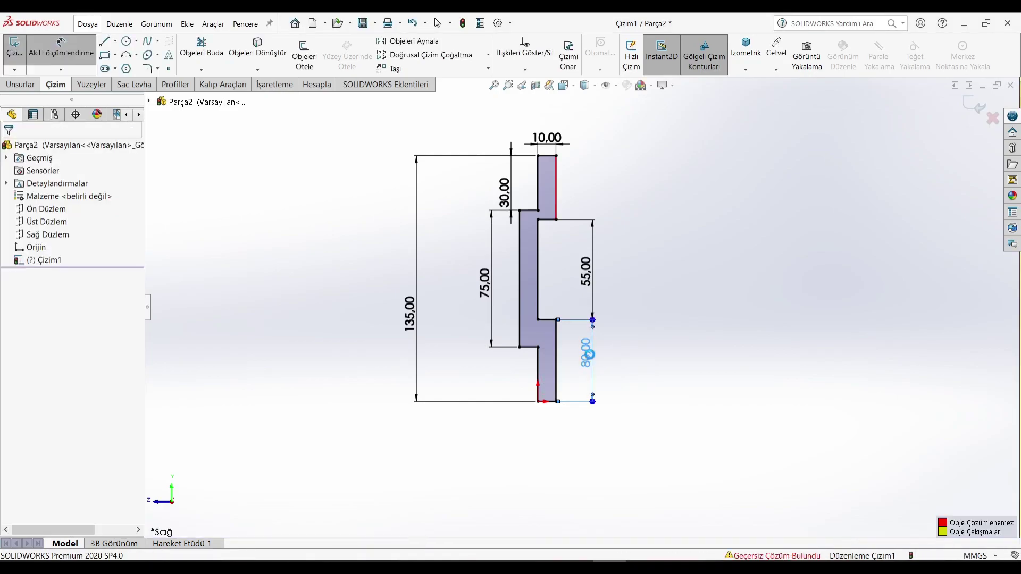
pyautogui.write('40')
pyautogui.press('Return')
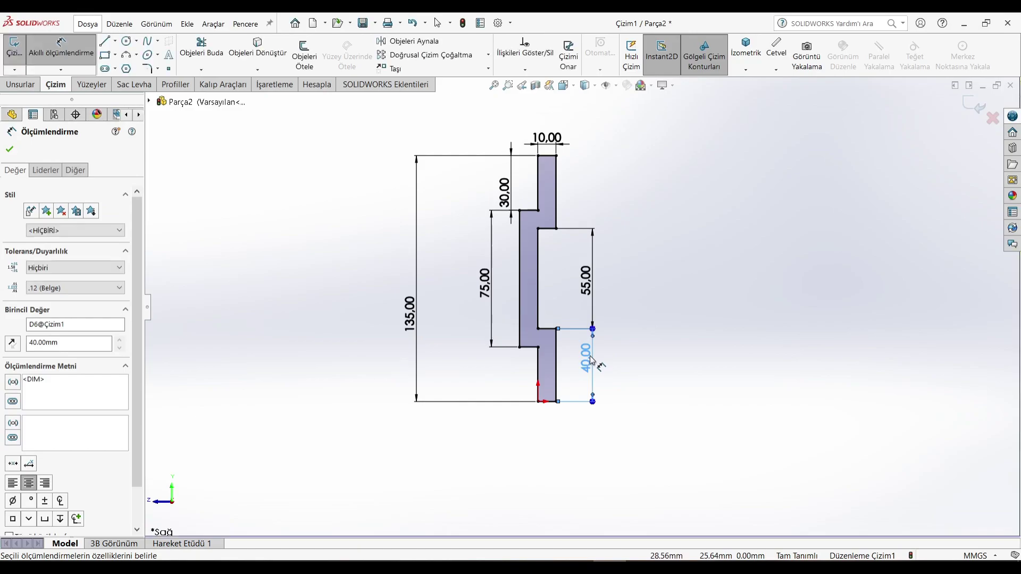
# Extrude the side profile 90 mm with the mid-plane end condition.
pyautogui.press('Escape')
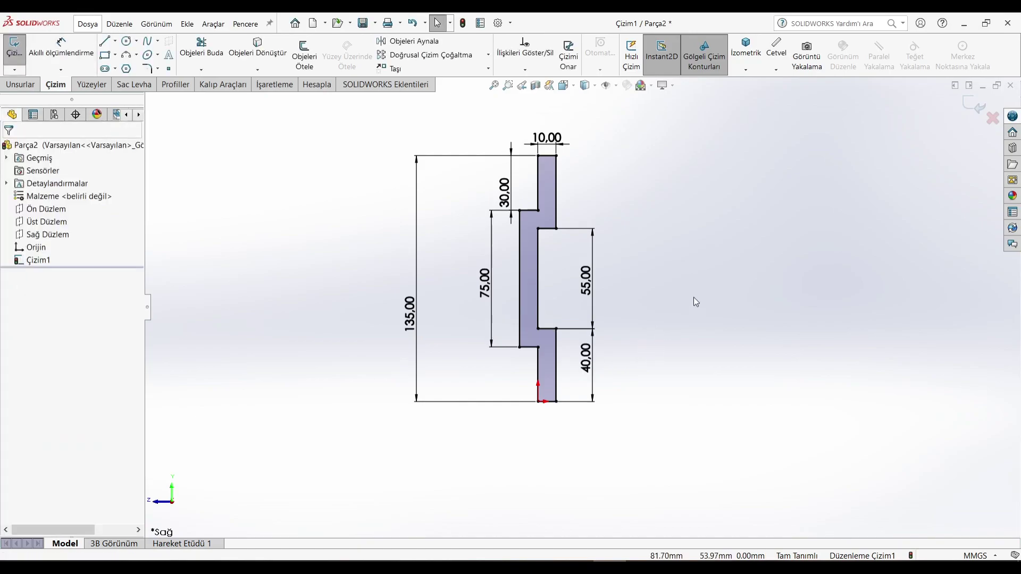
pyautogui.click(21, 84)
pyautogui.click(30, 53)
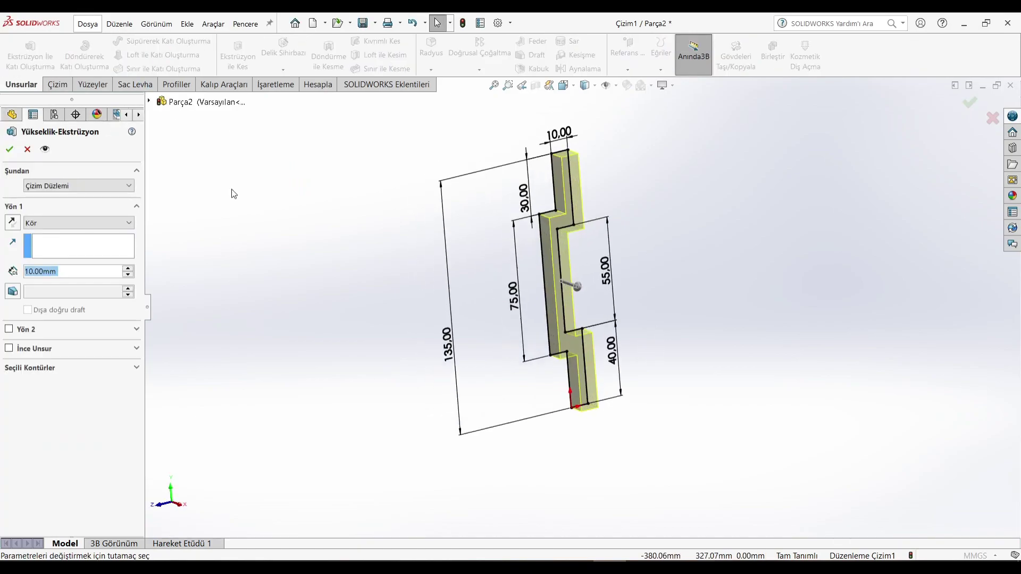
pyautogui.write('90')
pyautogui.press('Return')
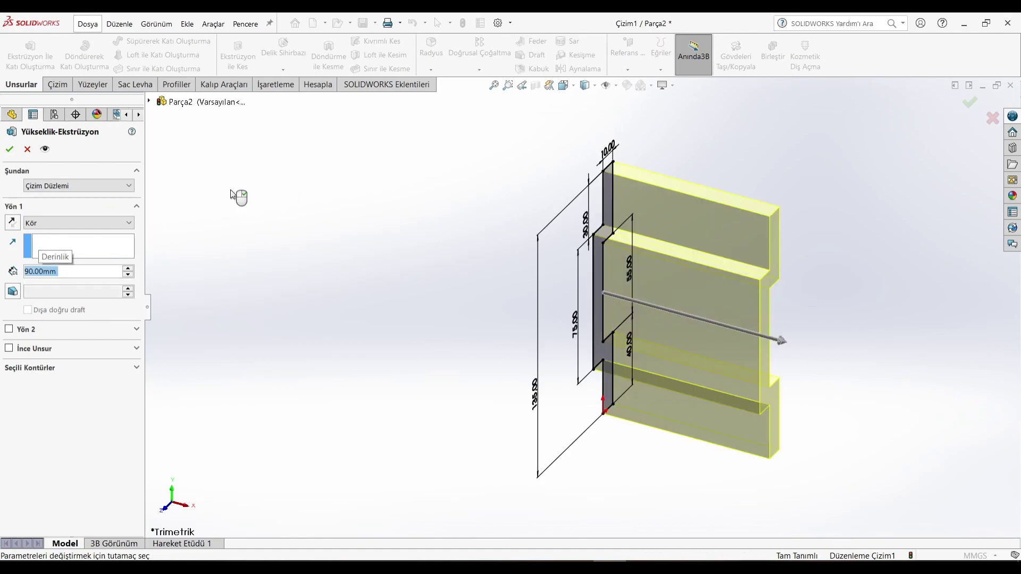
pyautogui.click(123, 223)
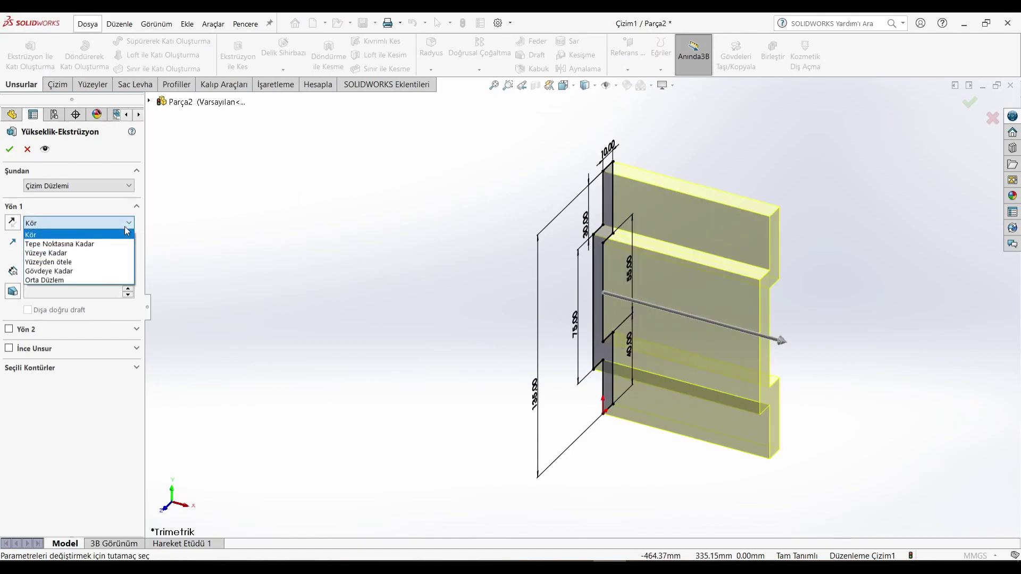
pyautogui.click(69, 280)
pyautogui.click(9, 149)
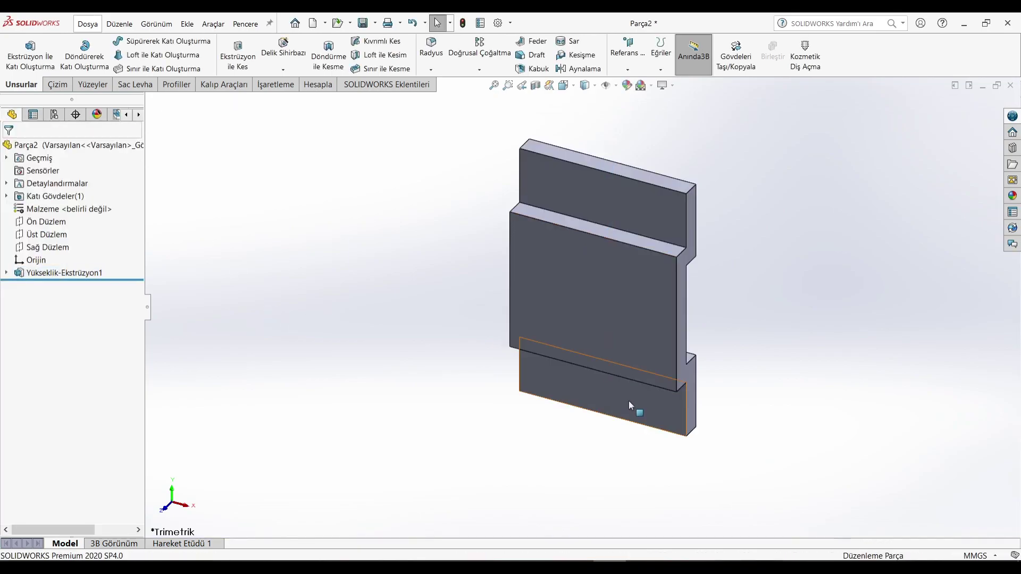
# Check the reference drawing and open a sketch on the projection's upper ledge face, viewed straight on.
pyautogui.hotkey('alt', 'Tab')
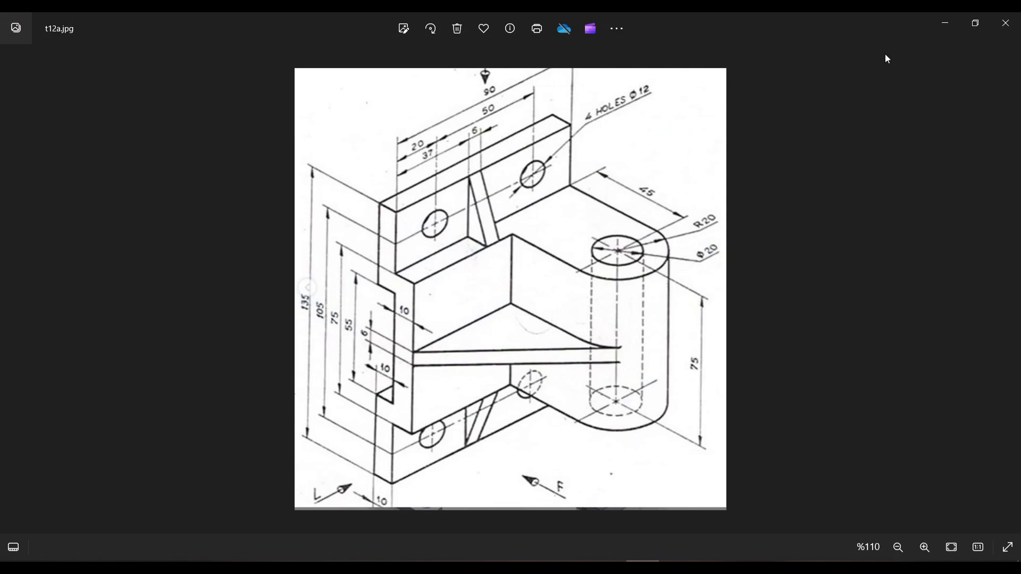
pyautogui.click(944, 23)
pyautogui.click(604, 233)
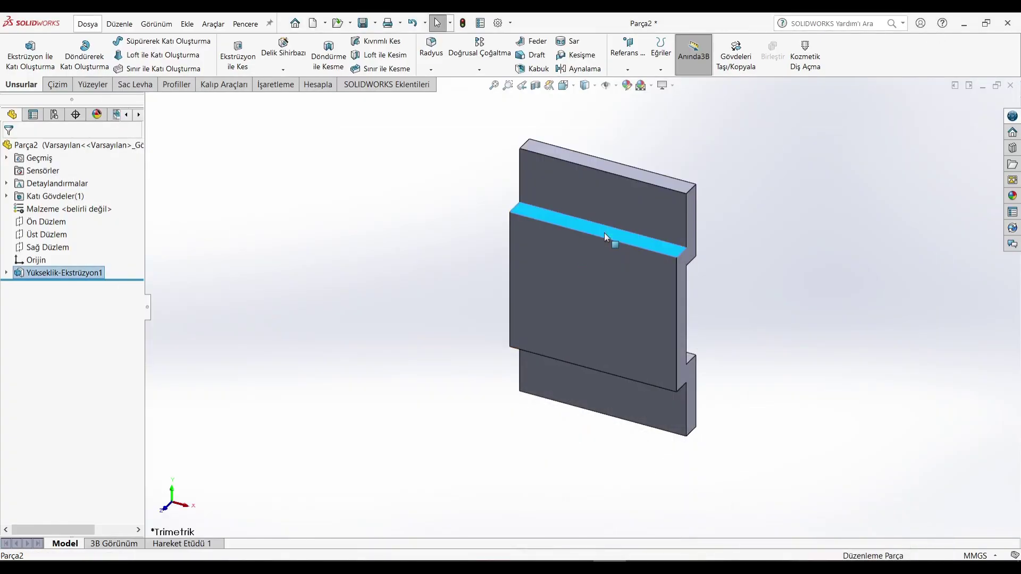
pyautogui.rightClick(604, 233)
pyautogui.click(678, 217)
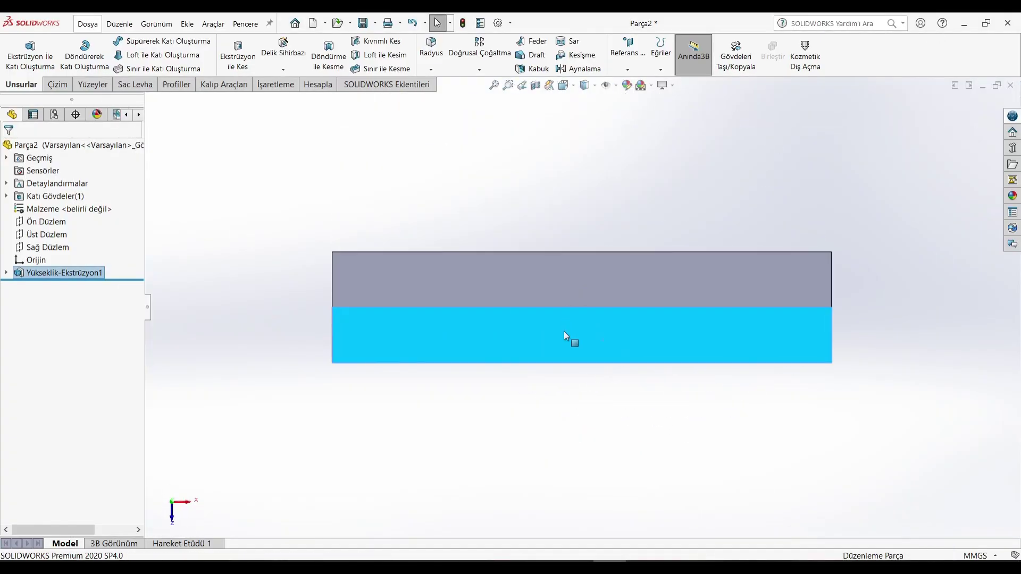
pyautogui.rightClick(578, 316)
pyautogui.click(589, 295)
# Draw a vertical construction line outward from the ledge's back edge and set its length to 45 mm.
pyautogui.click(115, 41)
pyautogui.click(140, 68)
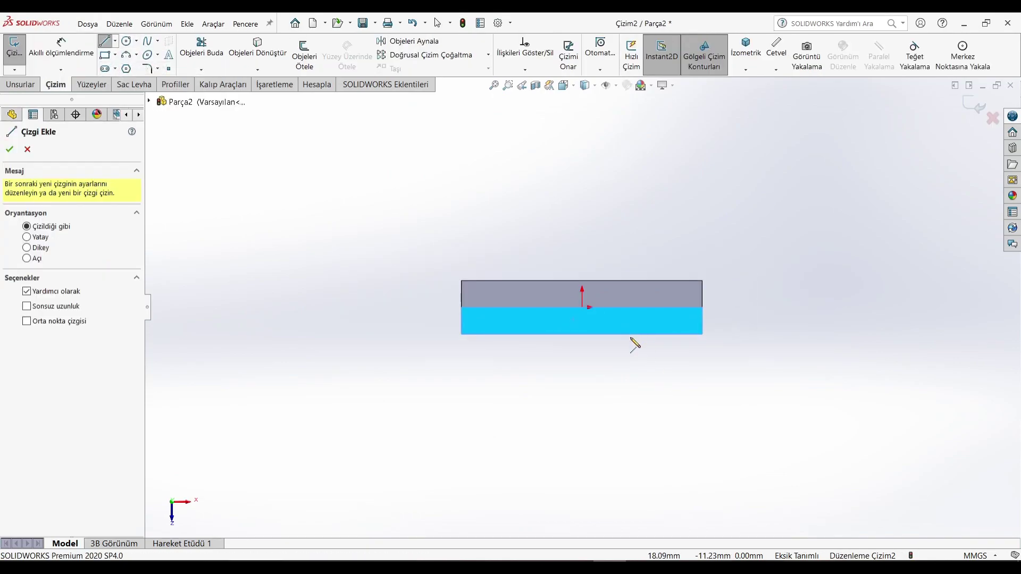
pyautogui.click(630, 308)
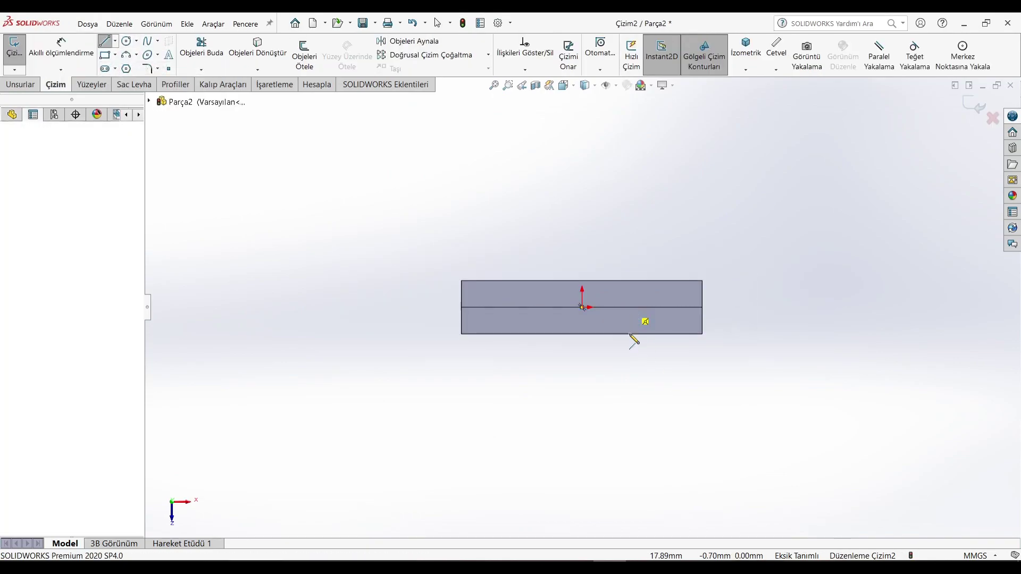
pyautogui.click(630, 475)
pyautogui.click(60, 47)
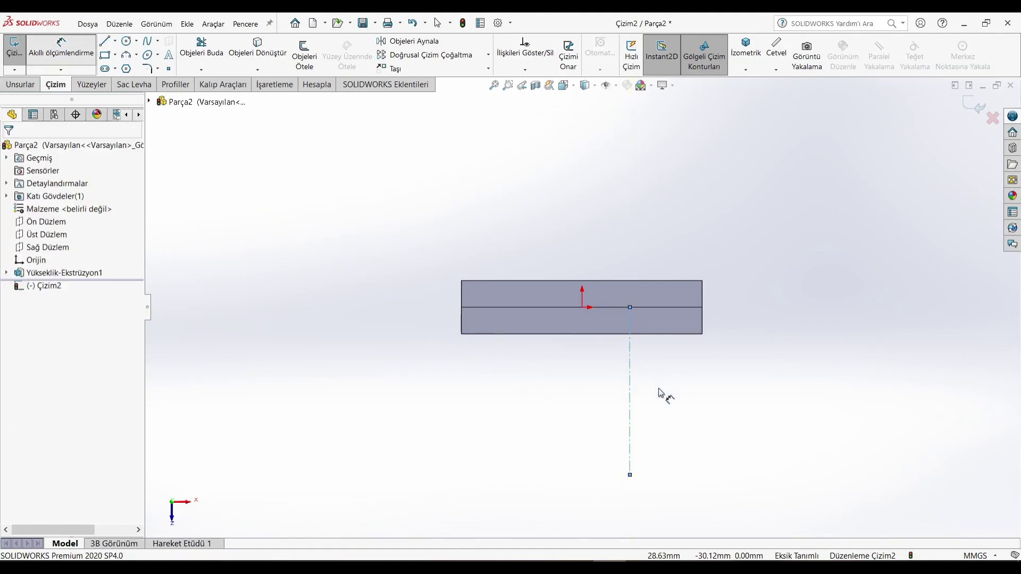
pyautogui.click(630, 413)
pyautogui.click(708, 419)
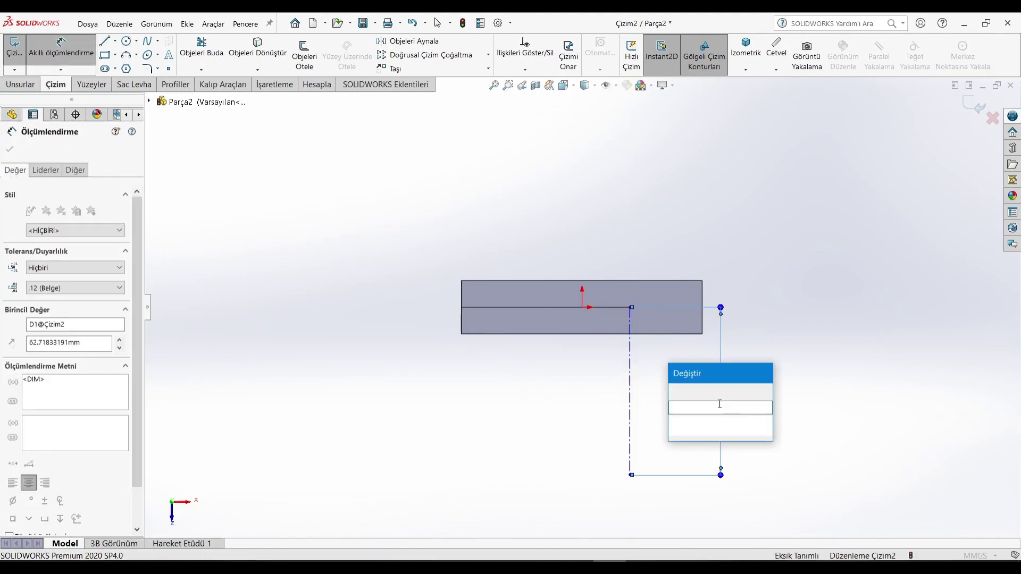
pyautogui.write('45')
pyautogui.press('Return')
# Sketch two concentric circles of about 51 mm and 22 mm diameter centred on the construction line's free end.
pyautogui.click(126, 41)
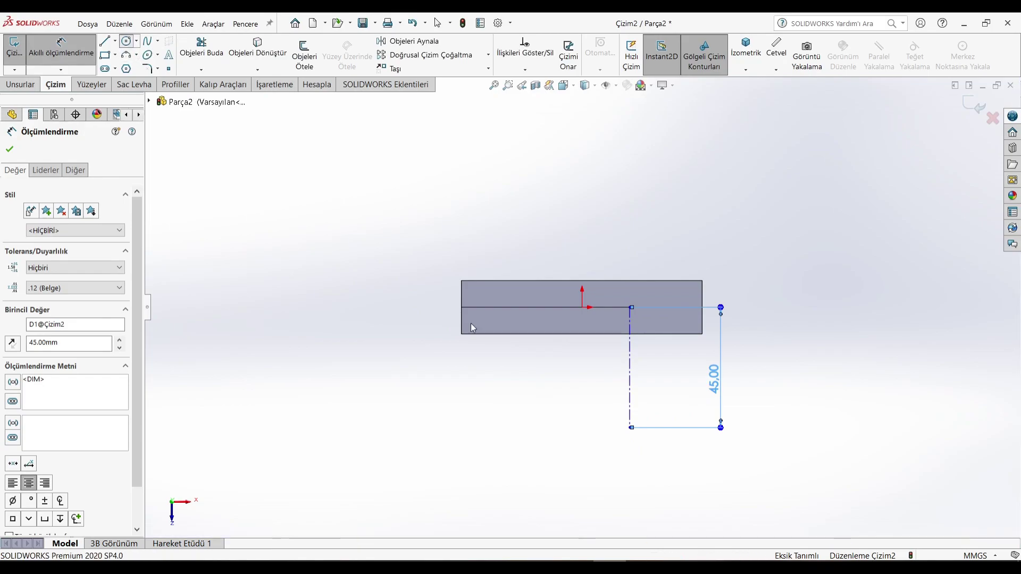
pyautogui.moveTo(629, 427); pyautogui.dragTo(678, 476)
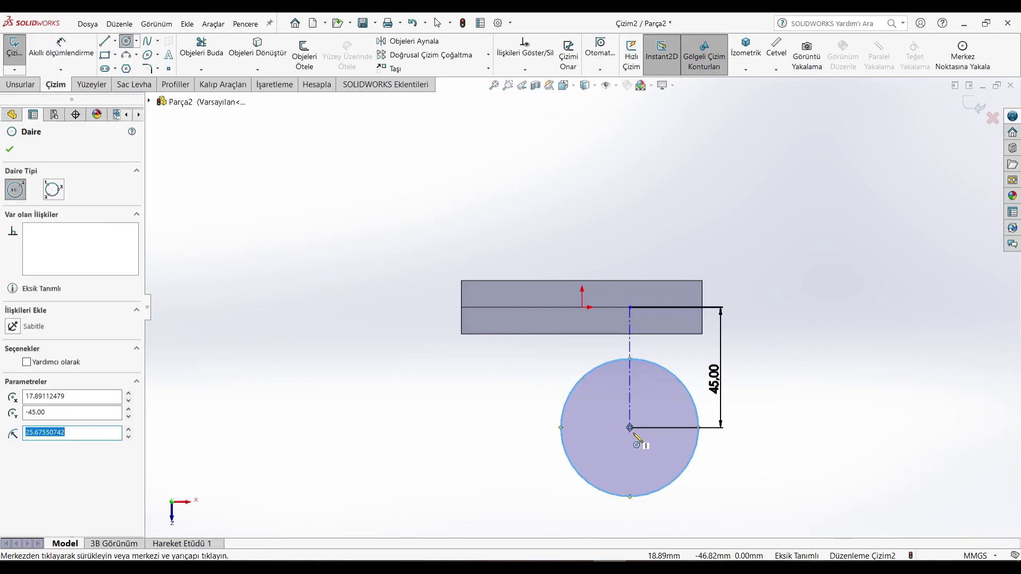
pyautogui.moveTo(630, 427); pyautogui.dragTo(643, 454)
# Set the outer circle's diameter to 40 mm and the inner circle's diameter to 20 mm.
pyautogui.click(61, 50)
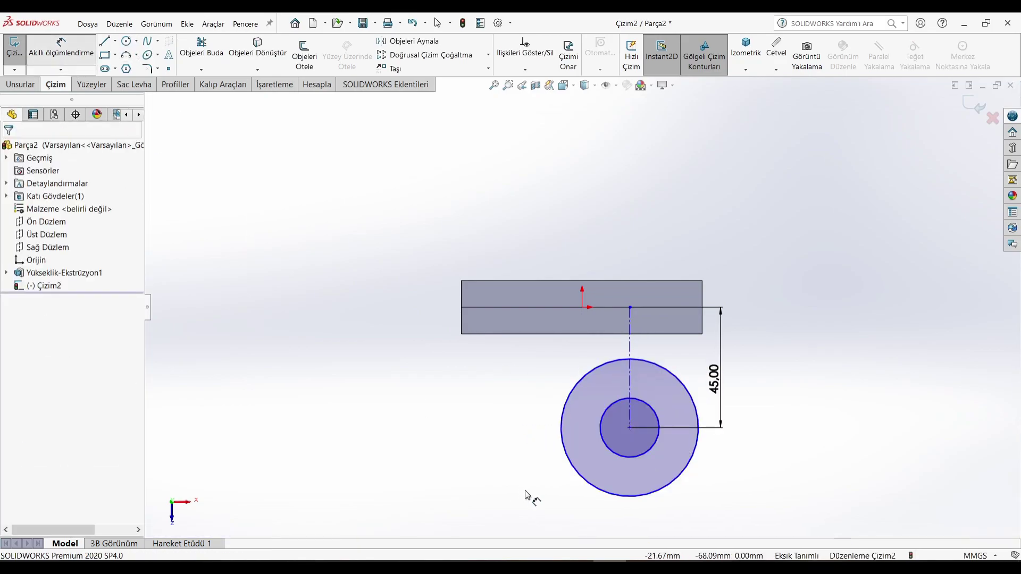
pyautogui.click(627, 496)
pyautogui.click(629, 532)
pyautogui.write('40')
pyautogui.press('Return')
pyautogui.click(630, 456)
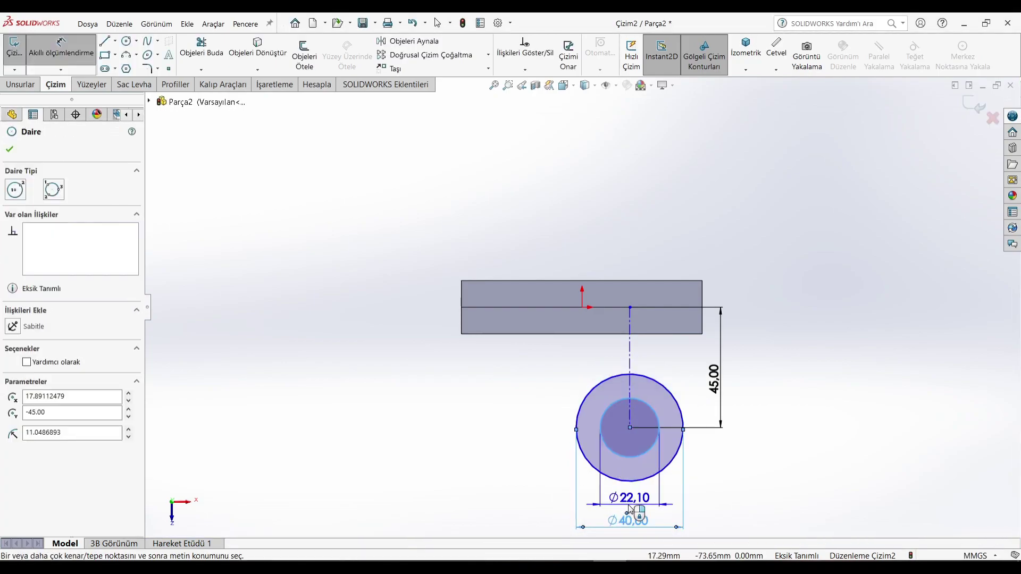
pyautogui.click(630, 503)
pyautogui.write('20')
pyautogui.press('Return')
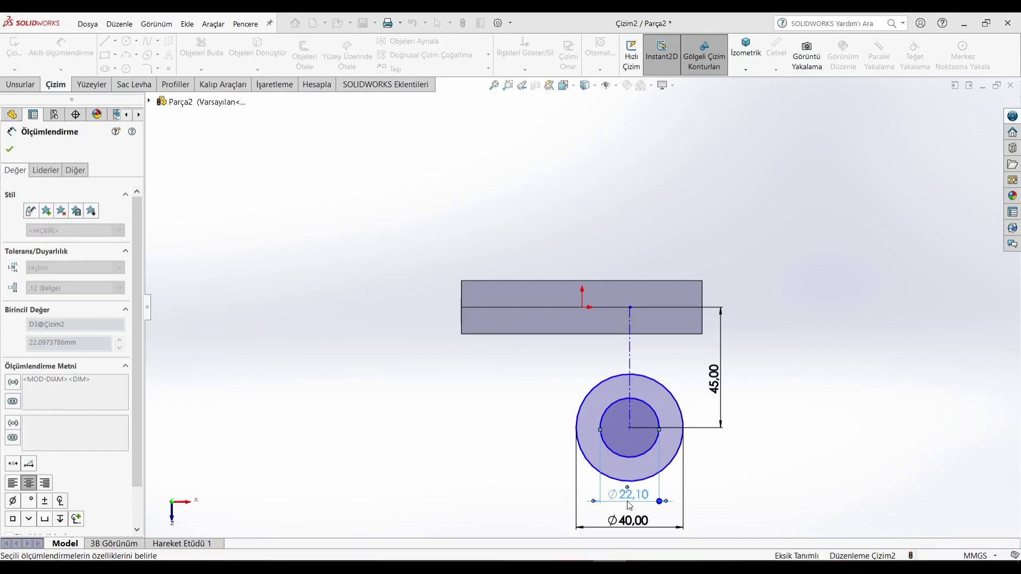
# Consult the reference drawing, draw a vertical line from the right end of the ledge's back edge past the circles, and delete the stray horizontal segment.
pyautogui.click(642, 566)
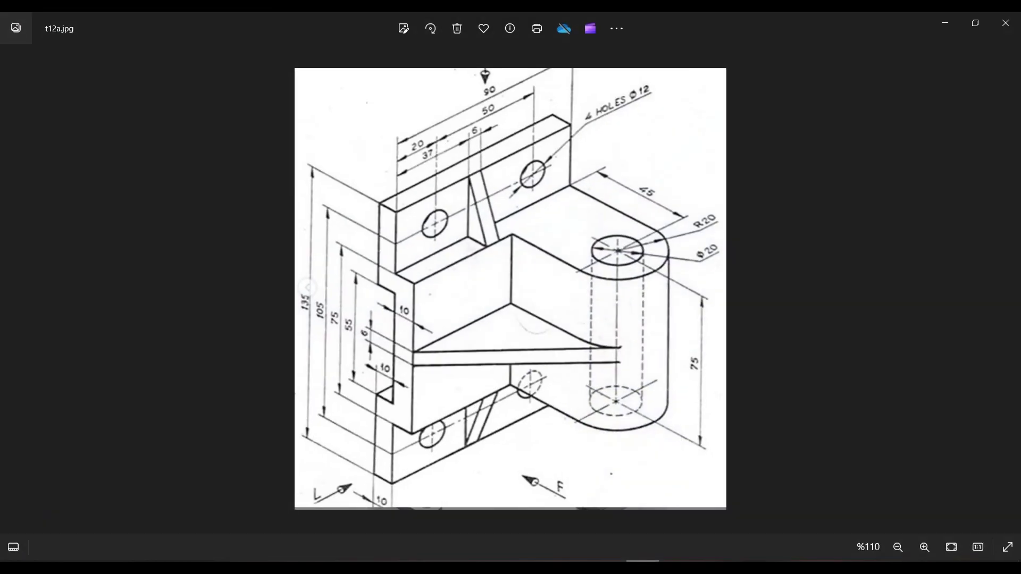
pyautogui.click(610, 566)
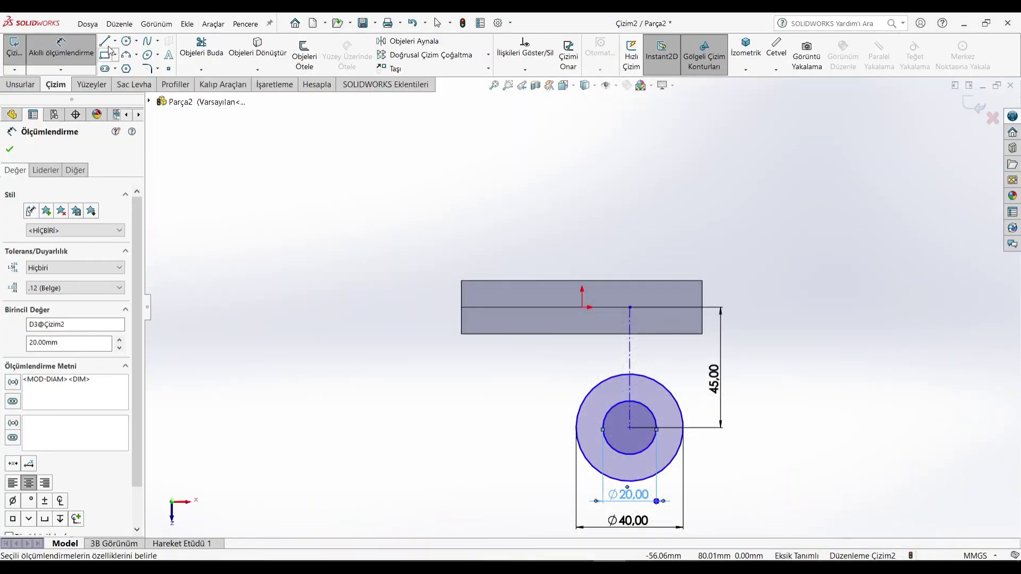
pyautogui.press('l')
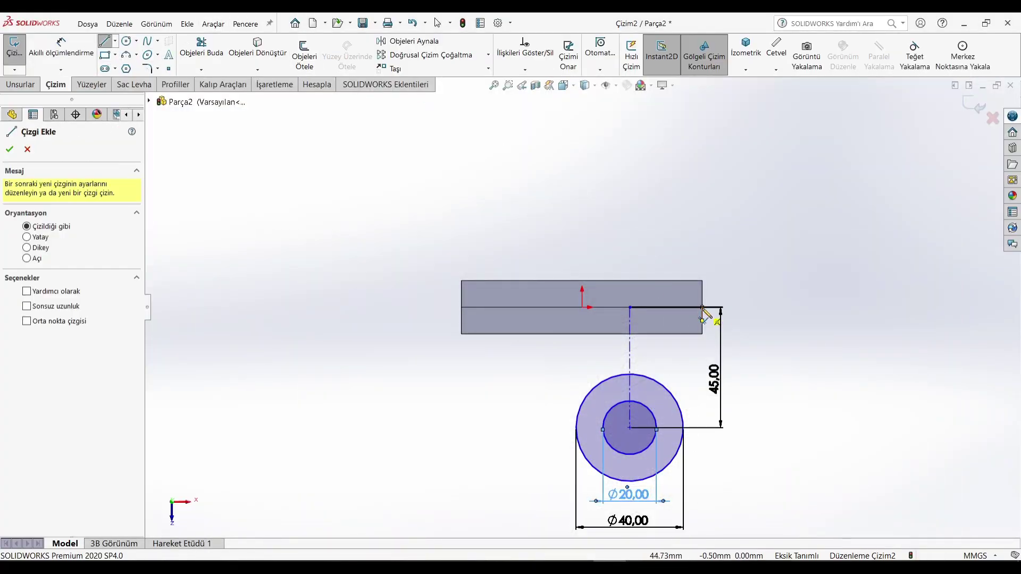
pyautogui.click(702, 309)
pyautogui.click(702, 515)
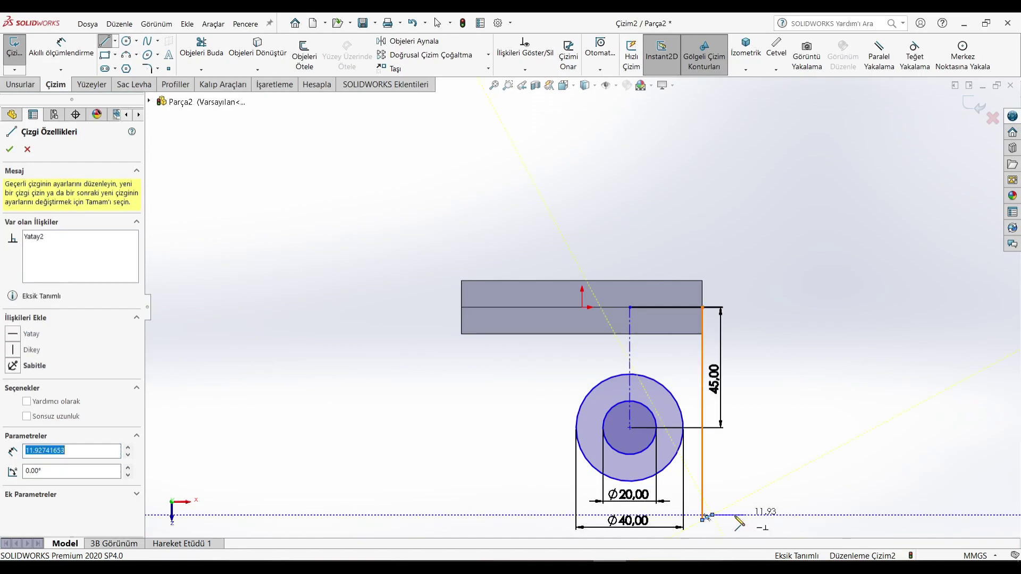
pyautogui.click(745, 515)
pyautogui.press('Escape')
pyautogui.moveTo(722, 509); pyautogui.dragTo(710, 526)
pyautogui.press('Delete')
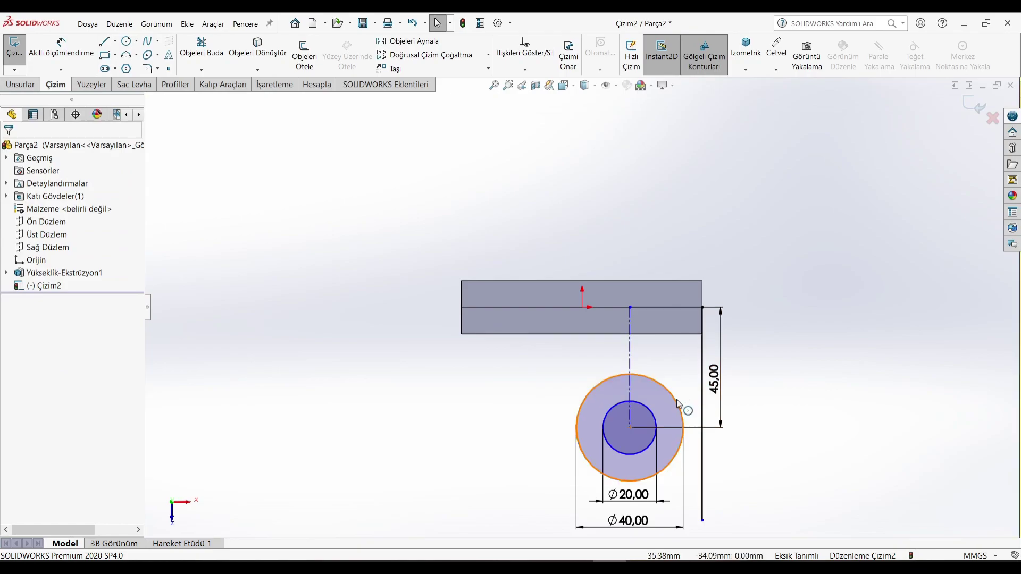
# Make the vertical line tangent to the outer circle and trim its excess length beyond the tangent point.
pyautogui.click(679, 405)
pyautogui.keyDown('ctrl'); pyautogui.click(702, 409); pyautogui.keyUp('ctrl')
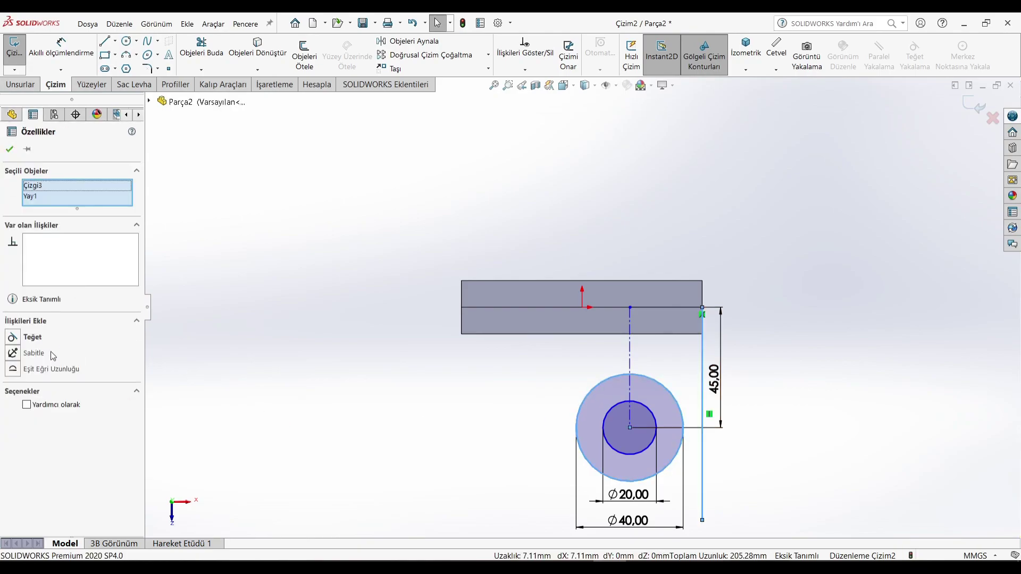
pyautogui.click(34, 340)
pyautogui.click(410, 383)
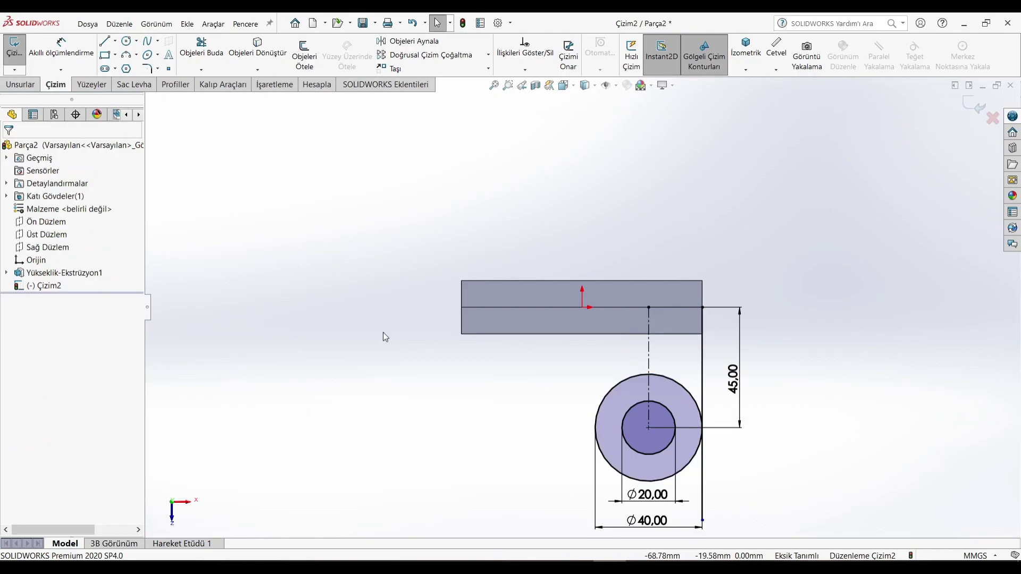
pyautogui.click(208, 55)
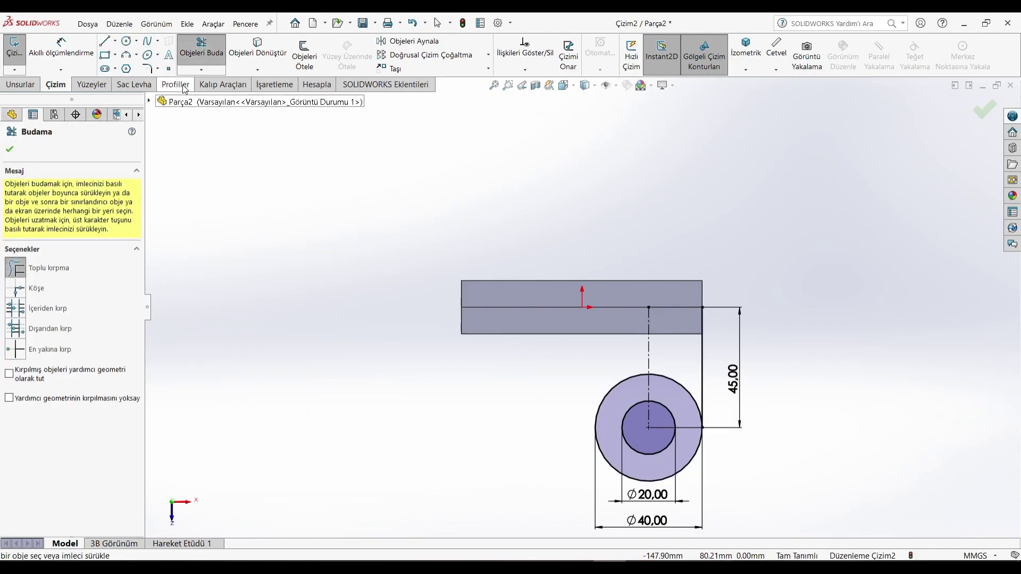
# Mirror the tangent line about the vertical construction line, keeping the original.
pyautogui.click(410, 41)
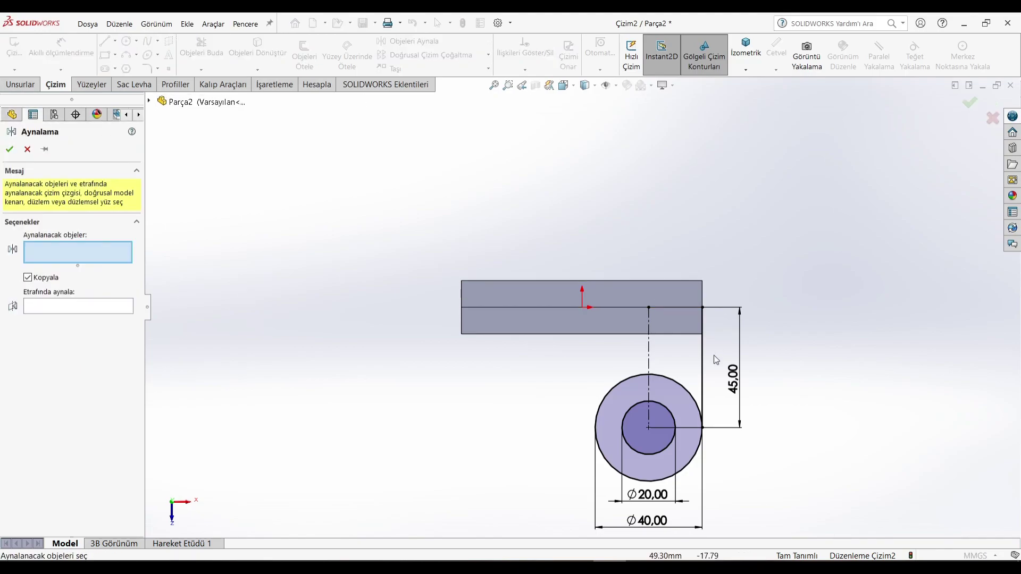
pyautogui.click(708, 367)
pyautogui.click(117, 309)
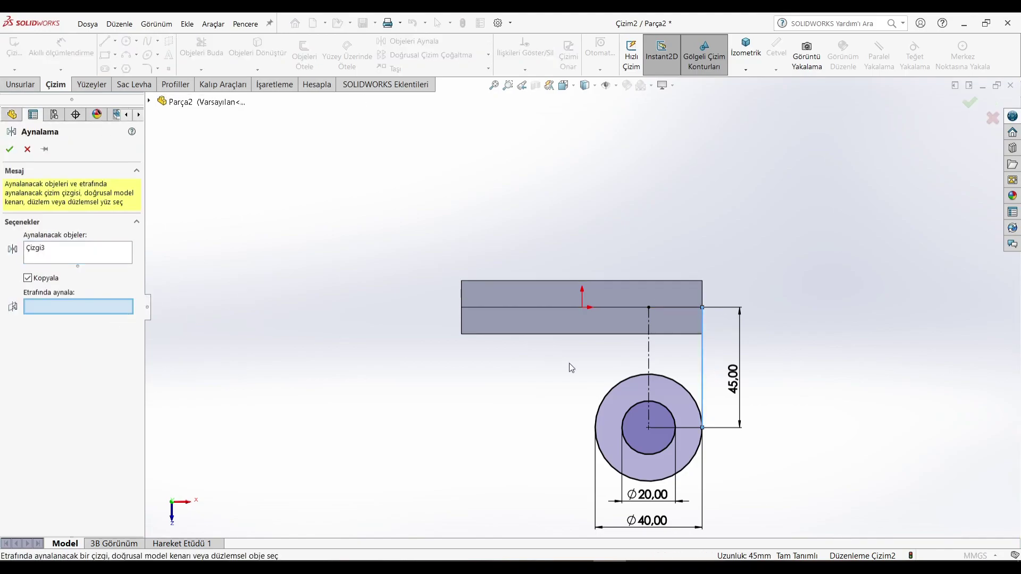
pyautogui.click(650, 362)
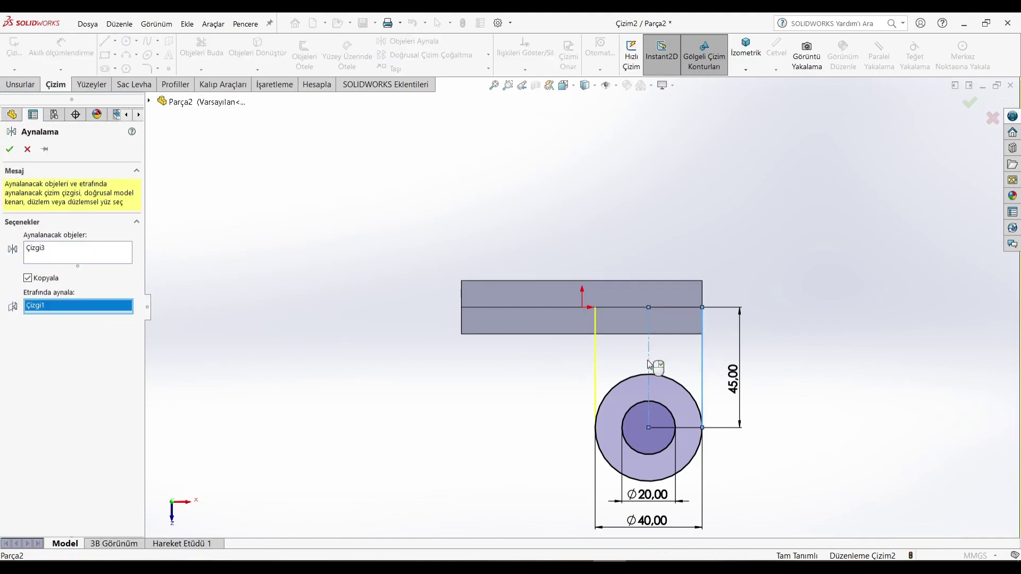
pyautogui.click(10, 150)
# Close the profile along the ledge's back edge with two 20 mm horizontal lines meeting at the construction line.
pyautogui.click(105, 41)
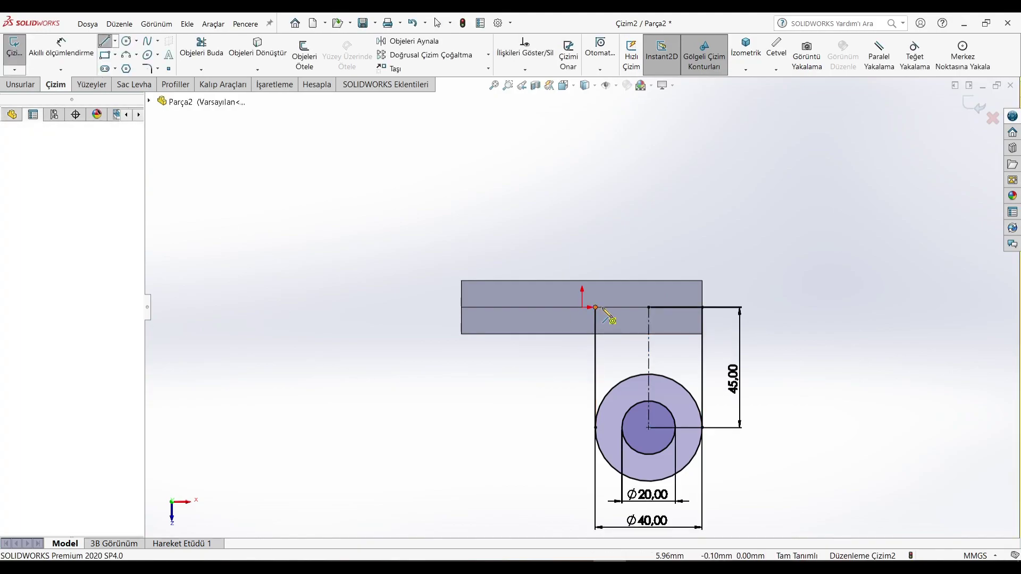
pyautogui.click(649, 308)
pyautogui.rightClick(426, 206)
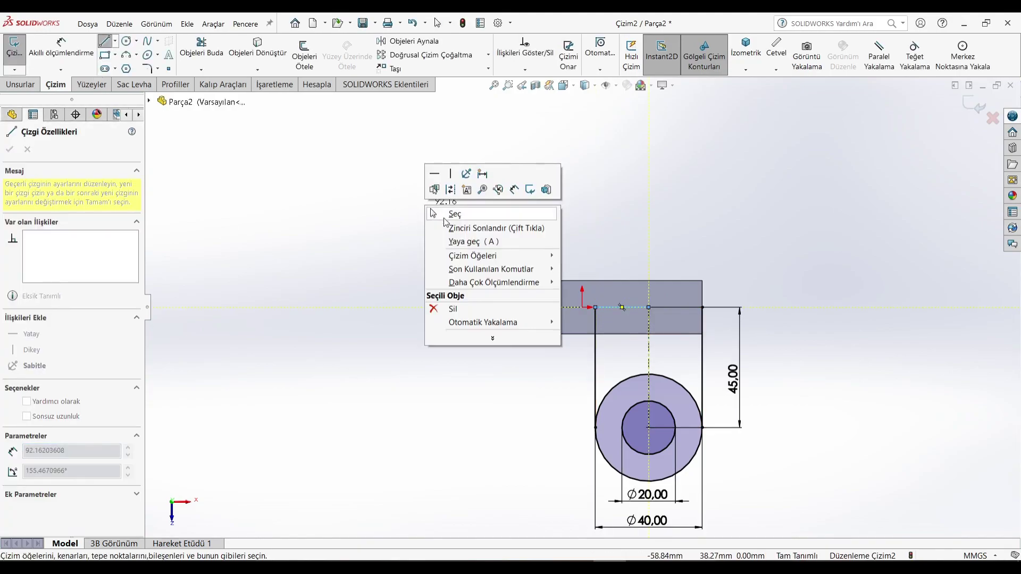
pyautogui.click(444, 217)
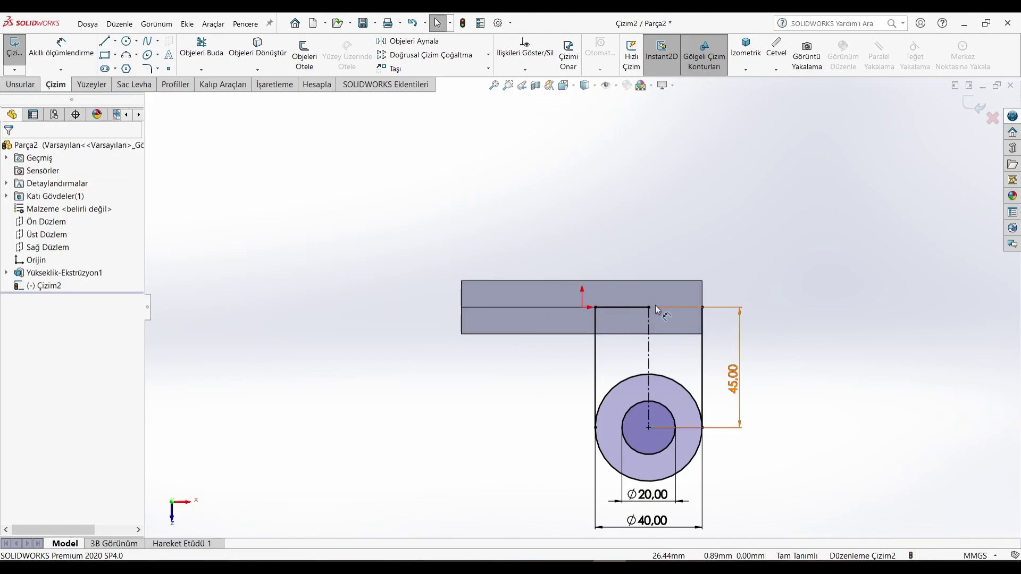
pyautogui.click(105, 43)
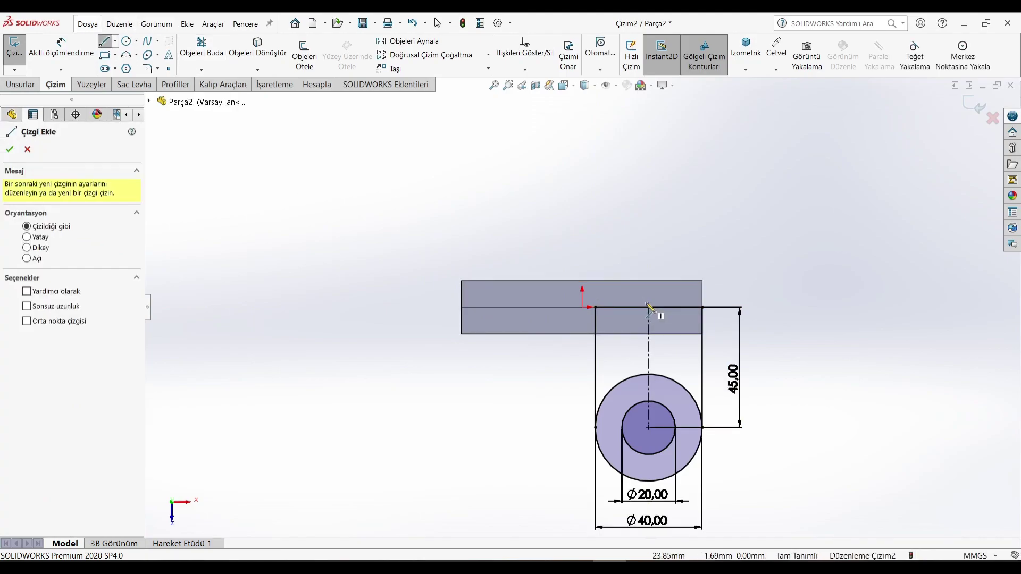
pyautogui.click(649, 307)
pyautogui.click(702, 308)
pyautogui.rightClick(570, 208)
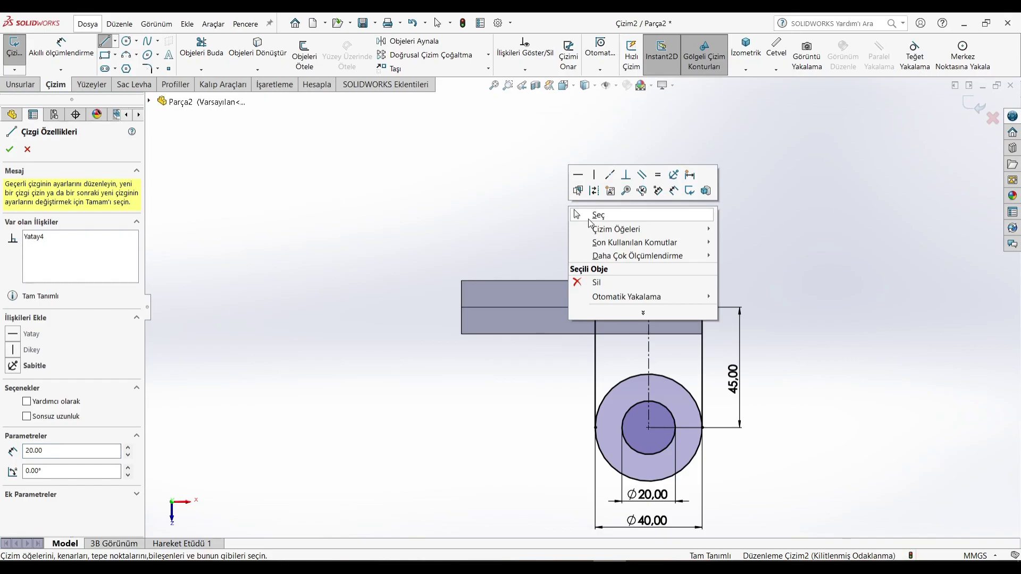
pyautogui.click(585, 211)
# Trim away the outer circle's upper arc between the two tangent lines.
pyautogui.click(201, 48)
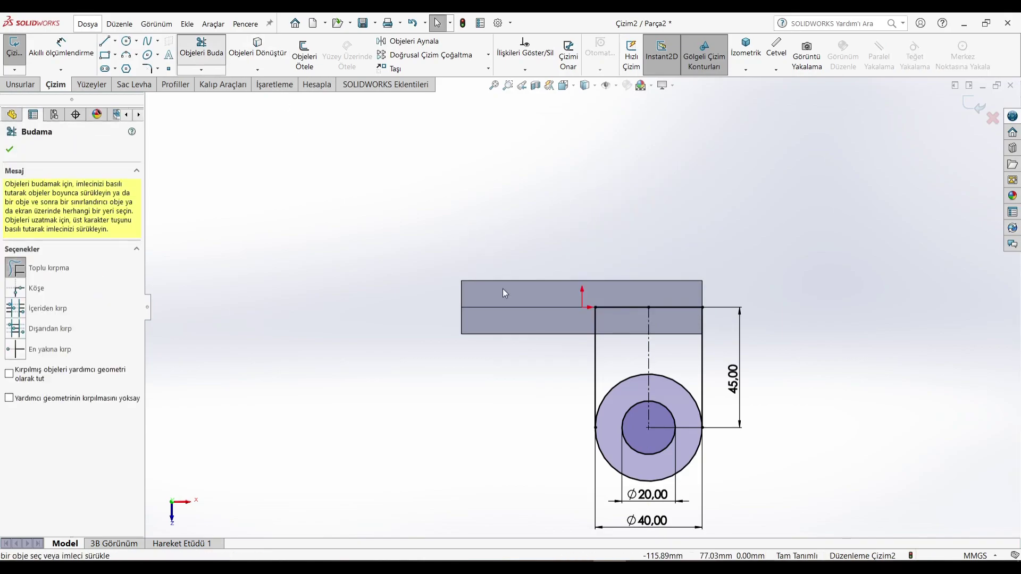
pyautogui.moveTo(627, 366); pyautogui.dragTo(626, 380)
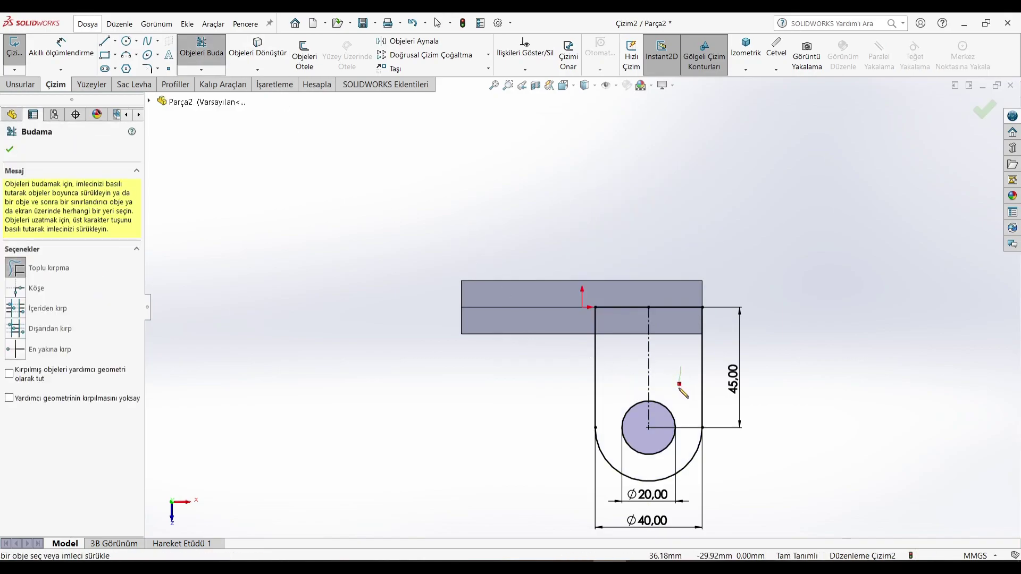
# Extrude the closed boss profile down along the plate, up to the surface of the lower ledge face.
pyautogui.rightClick(364, 327)
pyautogui.click(390, 359)
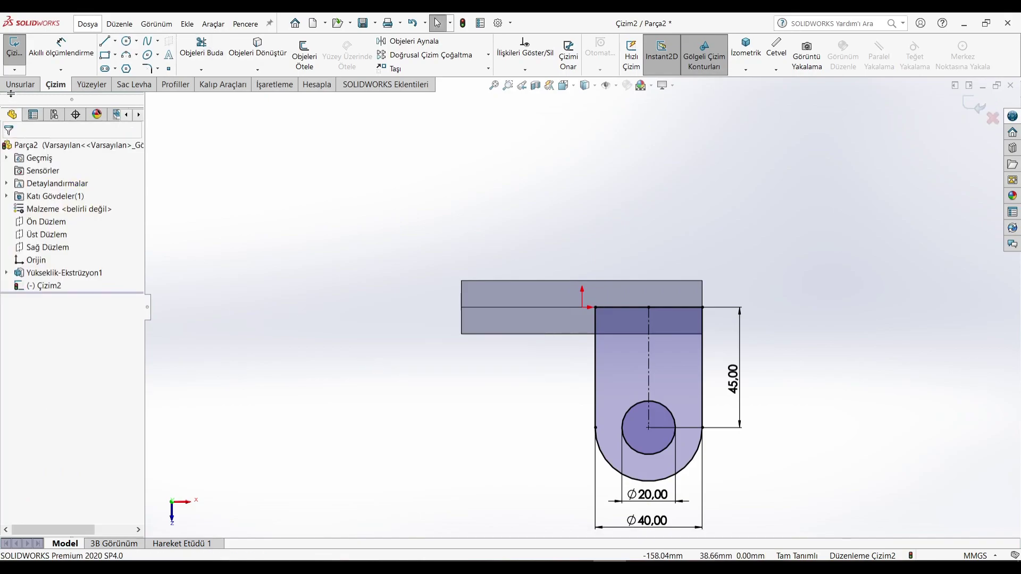
pyautogui.click(20, 84)
pyautogui.click(31, 53)
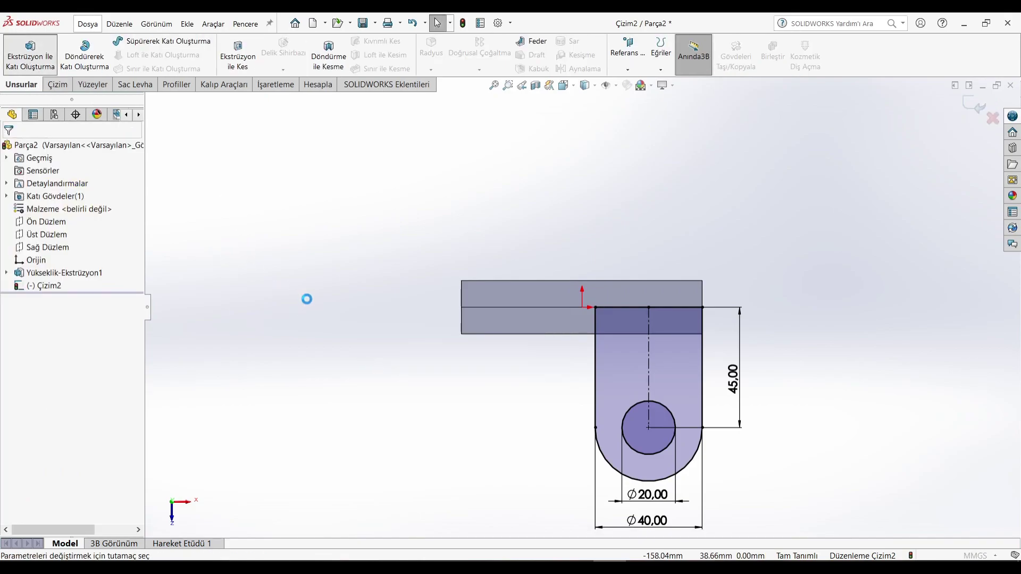
pyautogui.moveTo(430, 343); pyautogui.dragTo(404, 223, button='middle')
pyautogui.click(12, 223)
pyautogui.moveTo(193, 269); pyautogui.dragTo(161, 279, button='middle')
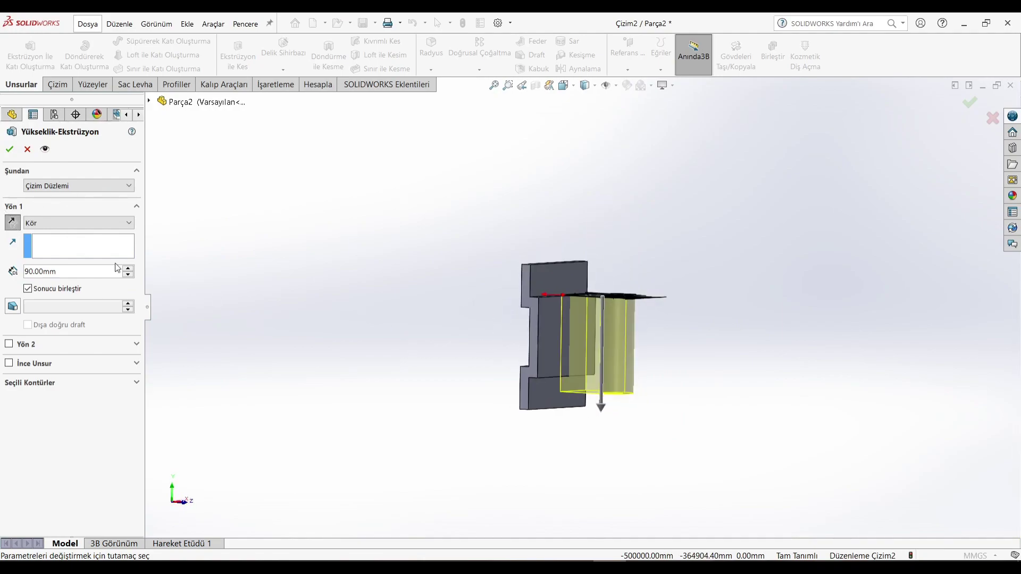
pyautogui.click(72, 225)
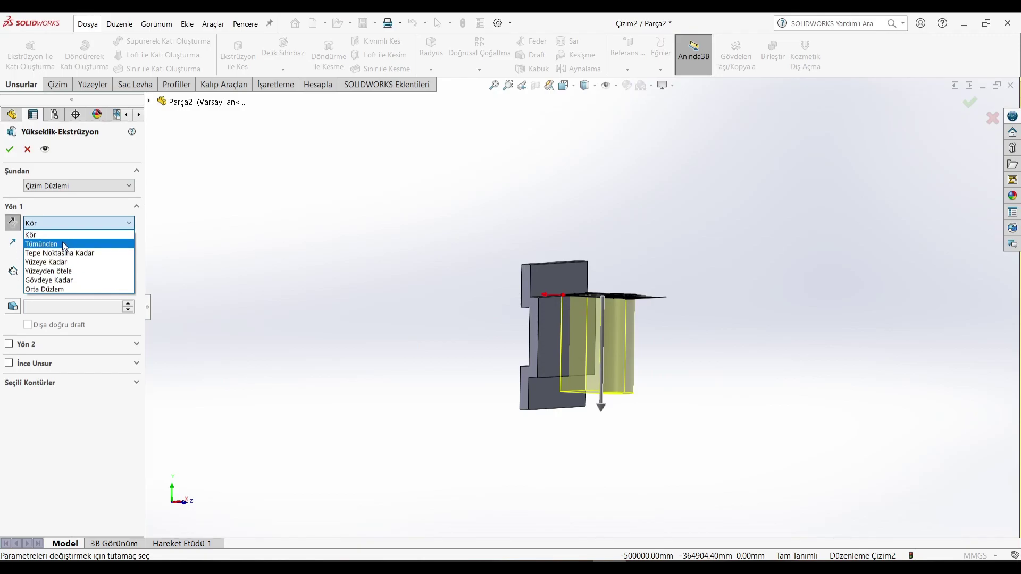
pyautogui.moveTo(647, 452); pyautogui.dragTo(637, 398, button='middle')
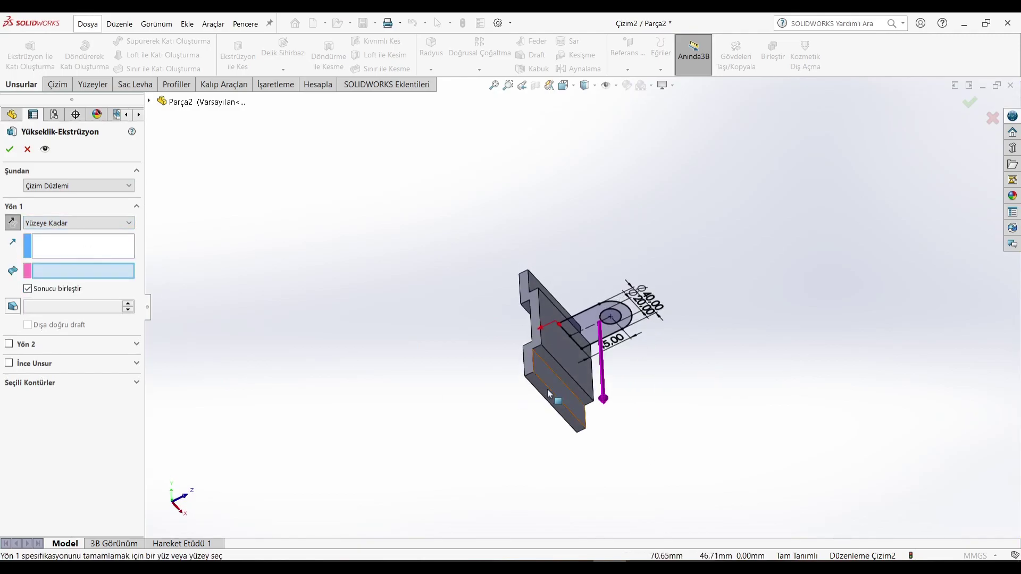
pyautogui.scroll(-4, 558, 396)
pyautogui.click(589, 322)
pyautogui.scroll(2, 438, 244)
pyautogui.moveTo(438, 244); pyautogui.dragTo(447, 395, button='middle')
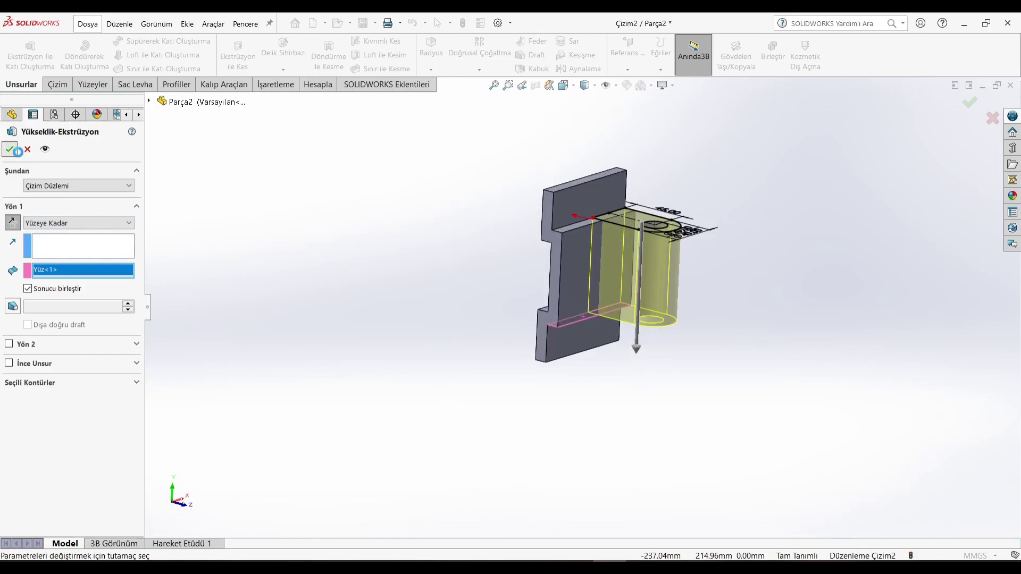
pyautogui.click(297, 256)
pyautogui.moveTo(631, 128); pyautogui.dragTo(630, 143, button='middle')
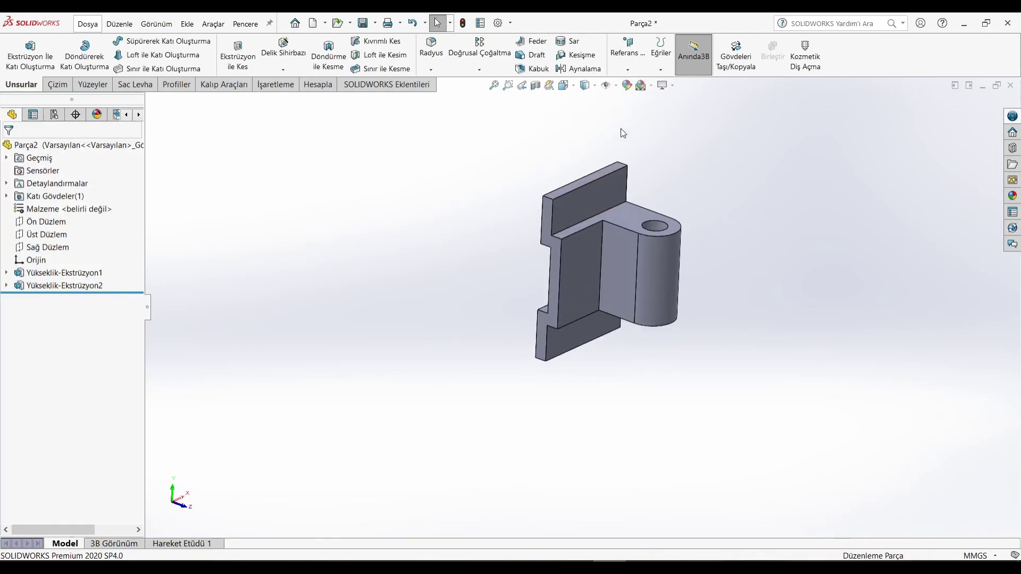
# Start a sketch on the plate's upper front face and draw a circle about 11.5 mm in diameter near its left end.
pyautogui.click(565, 86)
pyautogui.click(470, 349)
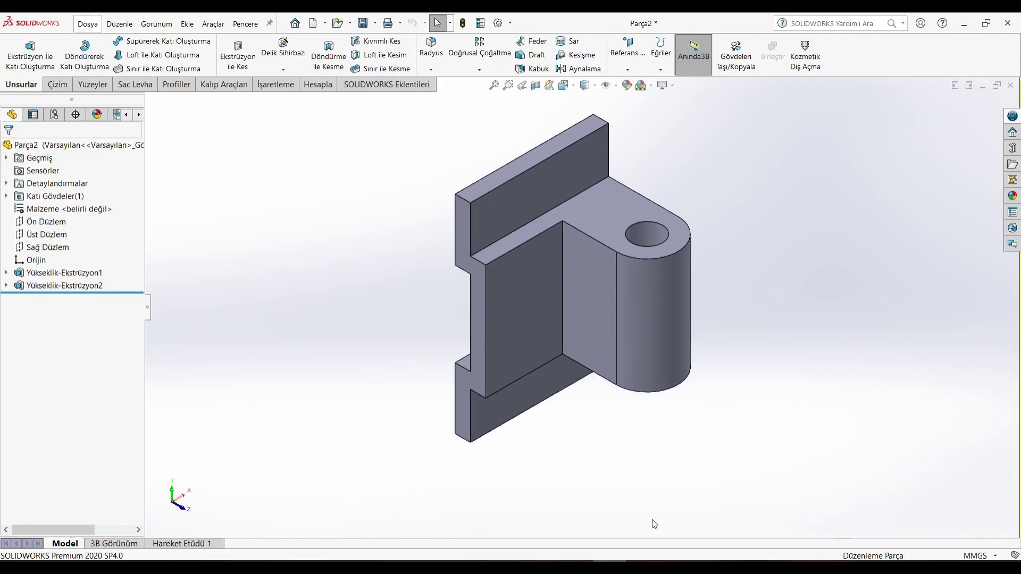
pyautogui.hotkey('alt', 'Tab')
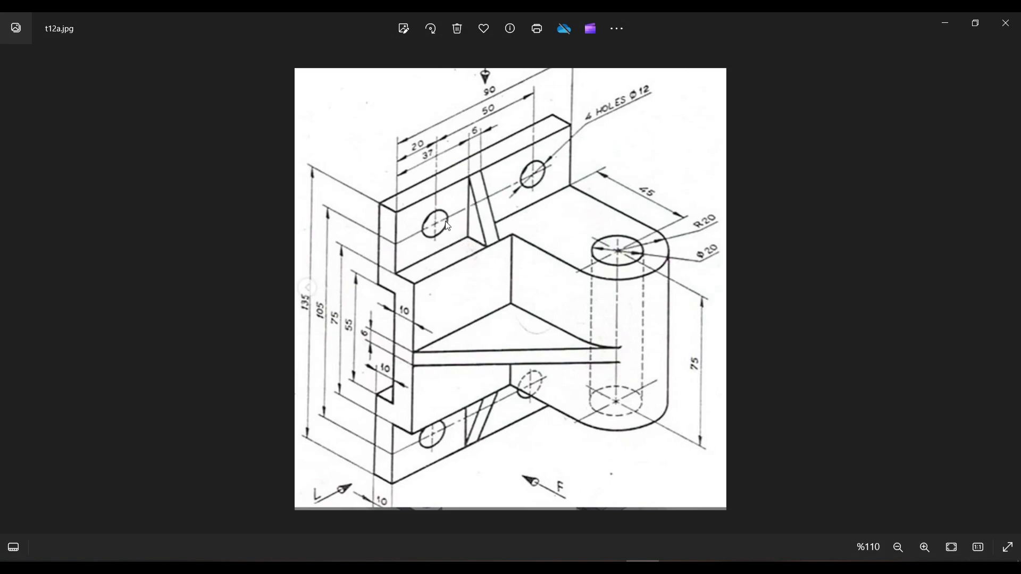
pyautogui.hotkey('alt', 'Tab')
pyautogui.click(564, 86)
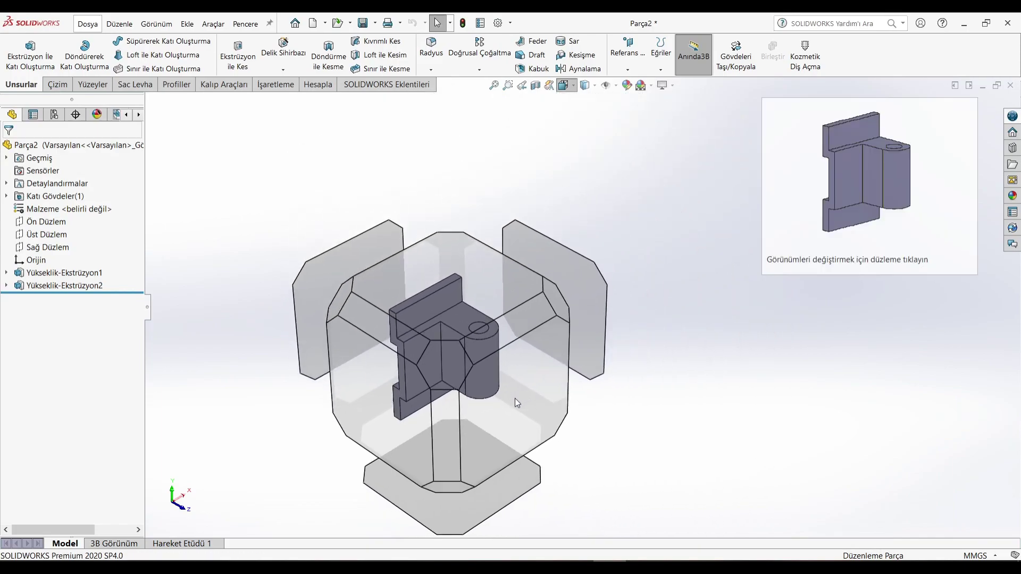
pyautogui.click(515, 398)
pyautogui.rightClick(557, 161)
pyautogui.click(571, 150)
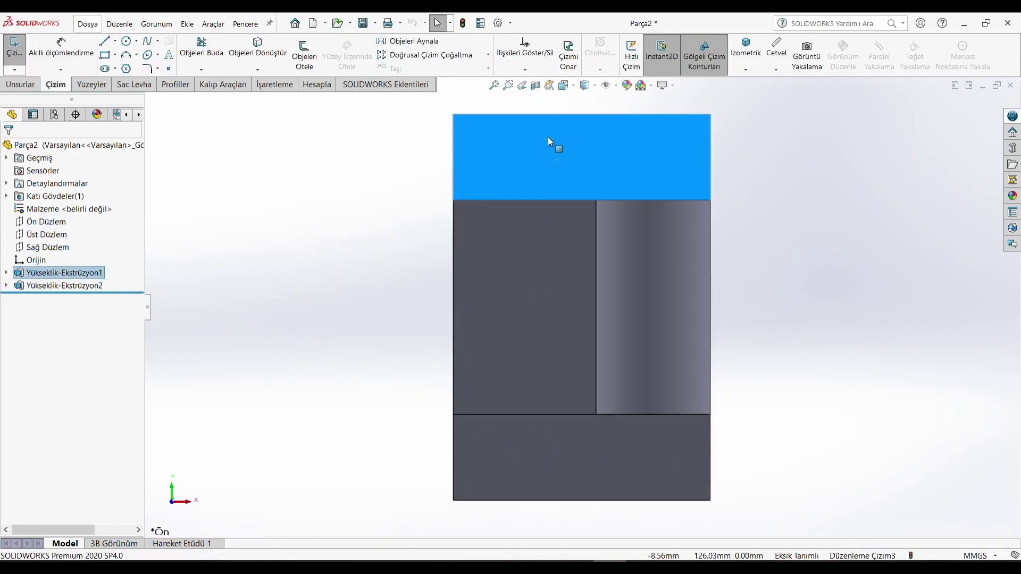
pyautogui.click(126, 41)
pyautogui.click(502, 148)
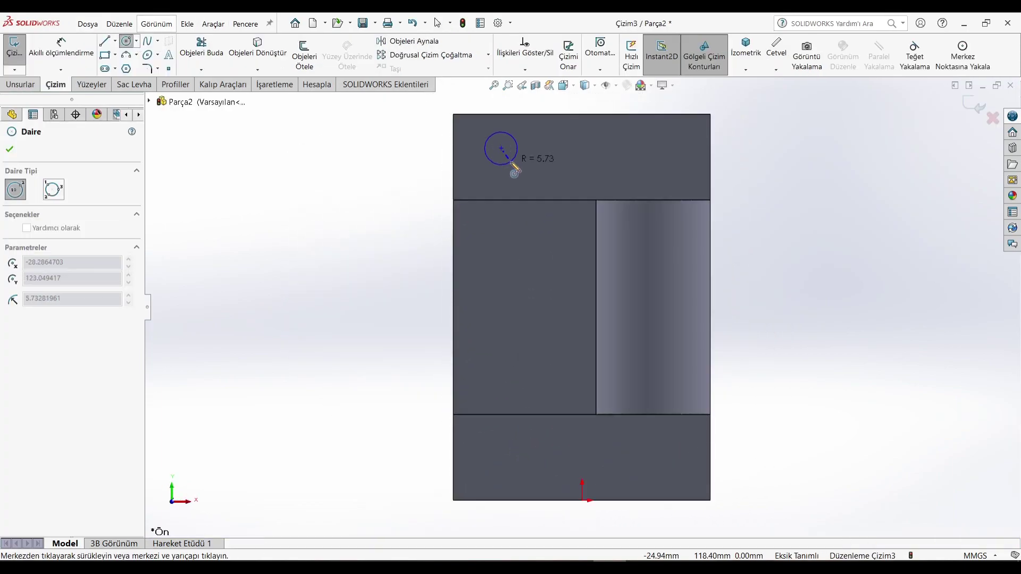
pyautogui.click(514, 169)
# Draw a vertical construction line from the origin to the midpoint of the plate's upper edge.
pyautogui.click(115, 41)
pyautogui.click(124, 49)
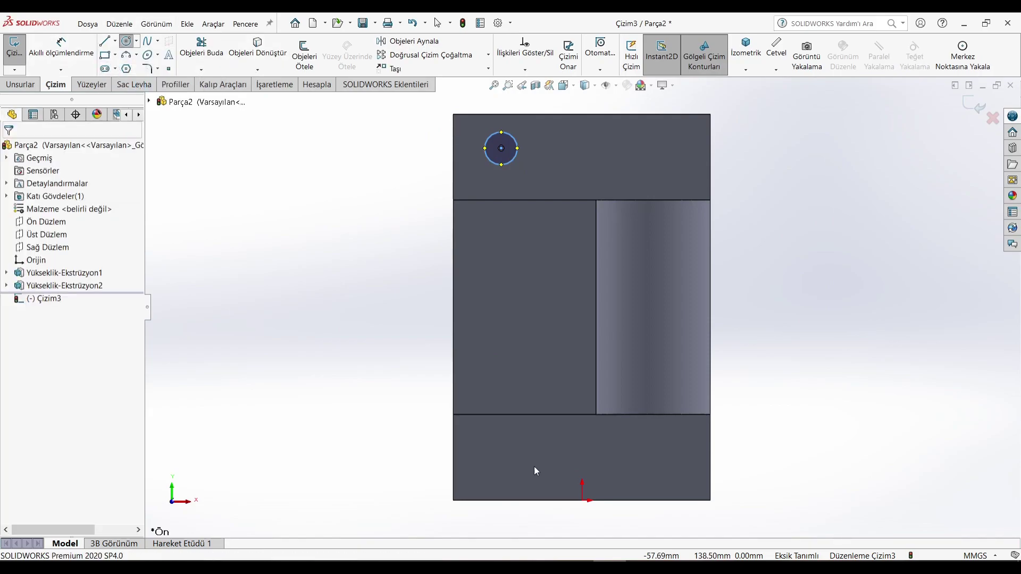
pyautogui.click(582, 500)
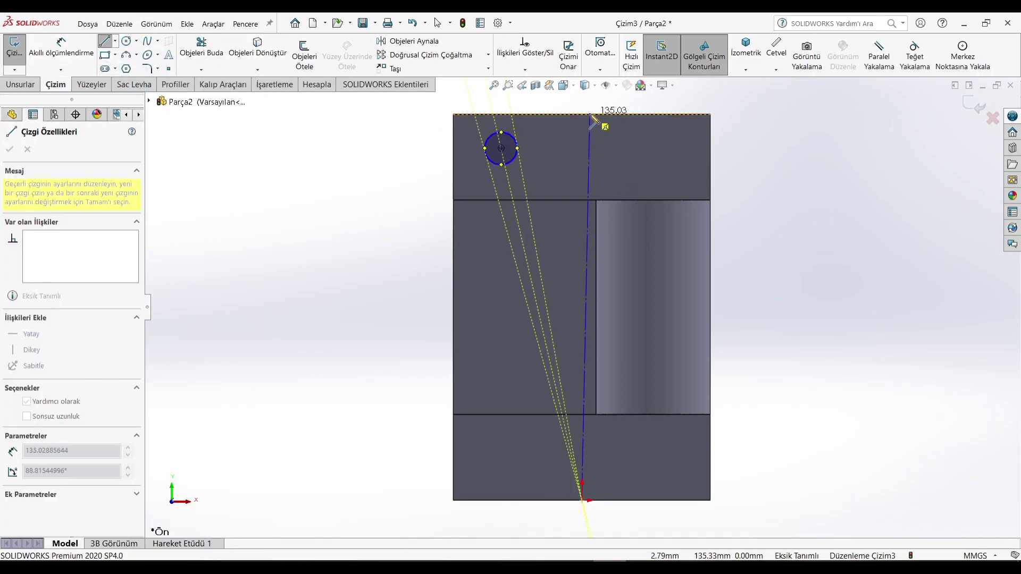
pyautogui.rightClick(561, 89)
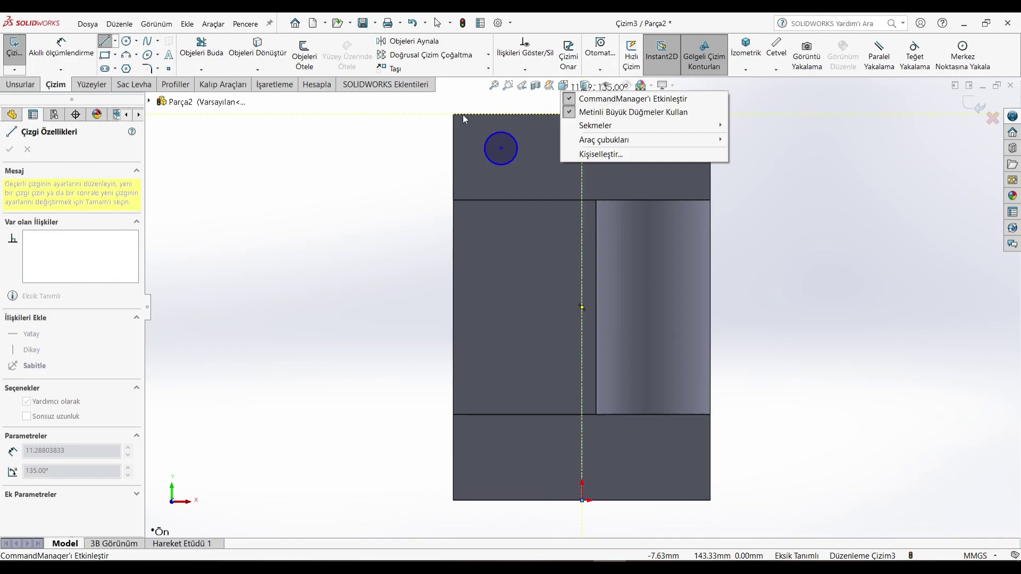
pyautogui.rightClick(383, 143)
pyautogui.click(408, 152)
# Draw a 45 mm horizontal line from the vertical construction line's midpoint to the plate's left edge and convert it to construction geometry.
pyautogui.click(126, 42)
pyautogui.click(115, 41)
pyautogui.click(140, 55)
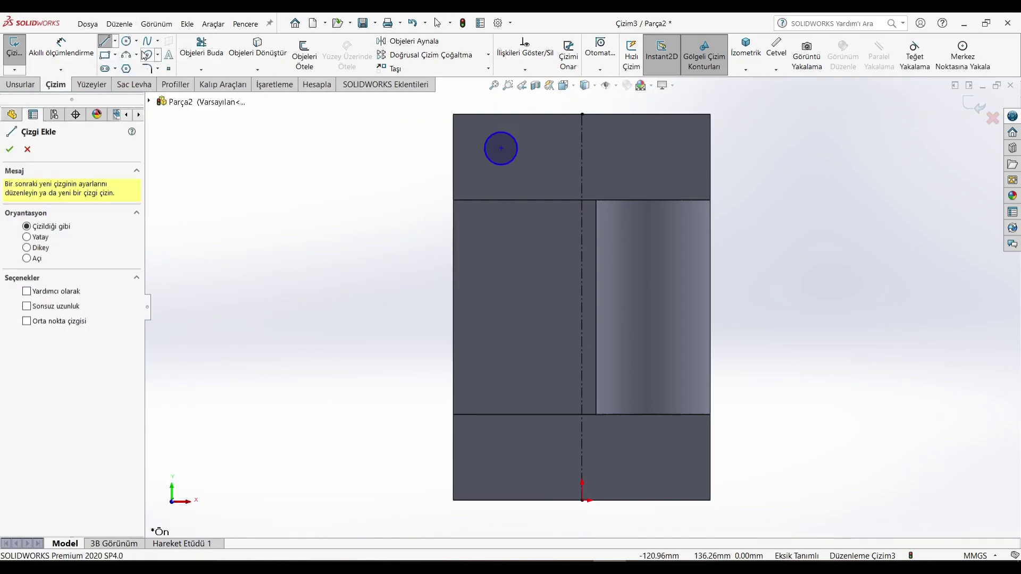
pyautogui.click(582, 307)
pyautogui.click(454, 307)
pyautogui.rightClick(349, 281)
pyautogui.click(367, 280)
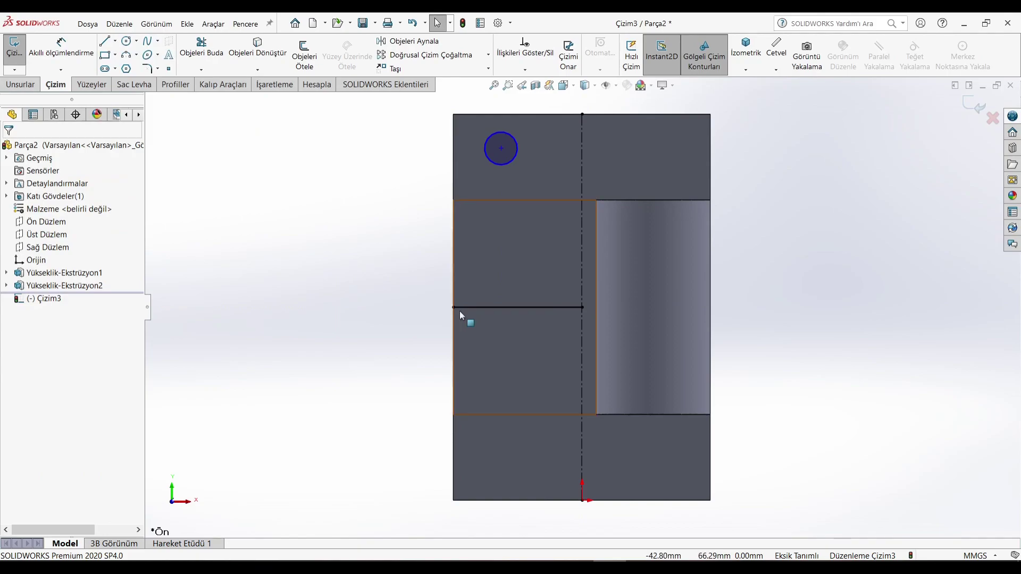
pyautogui.click(493, 307)
pyautogui.click(38, 349)
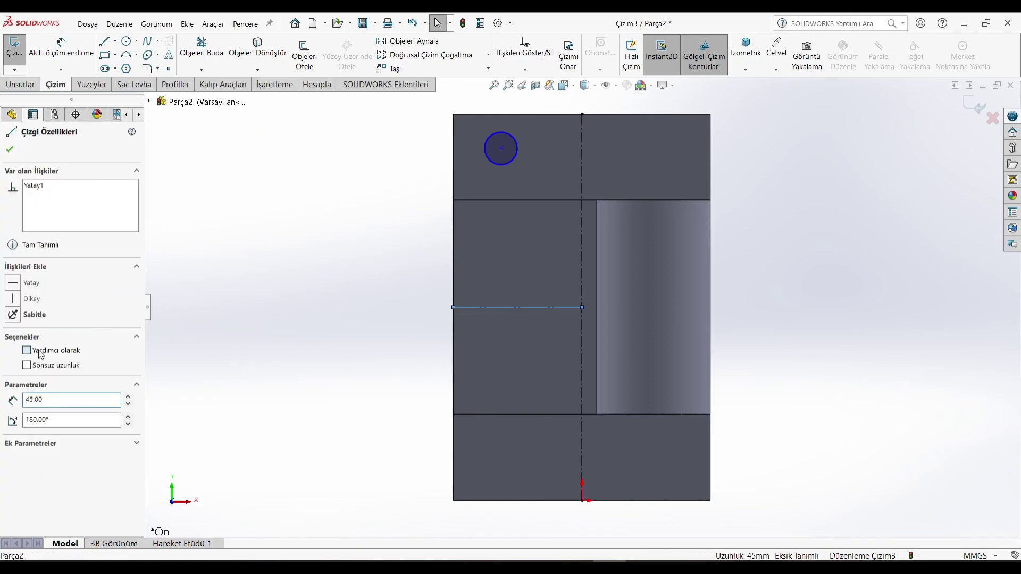
pyautogui.click(241, 279)
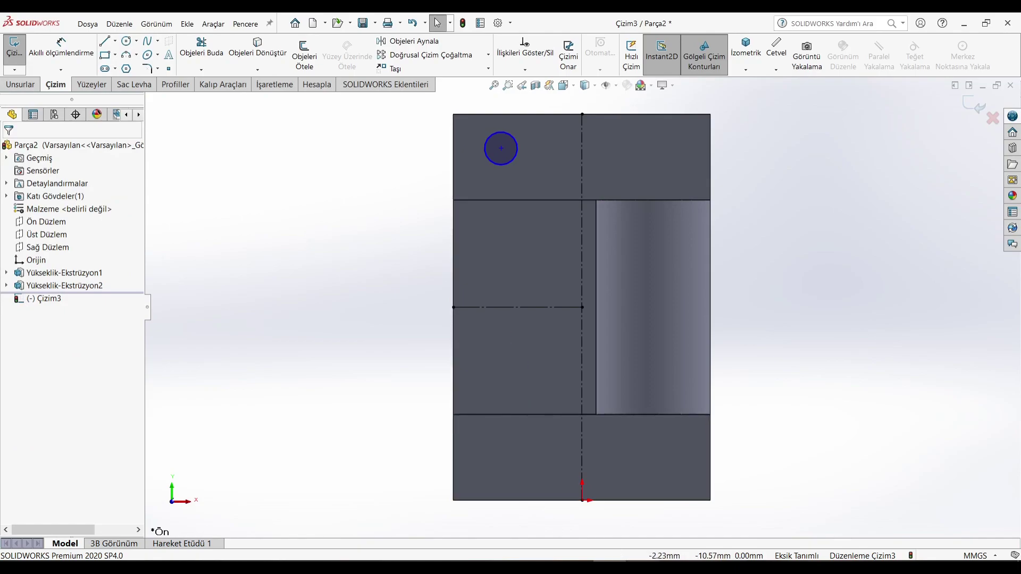
# Dimension the hole circle's diameter as 12 mm, following the t12a.jpg drawing.
pyautogui.click(643, 568)
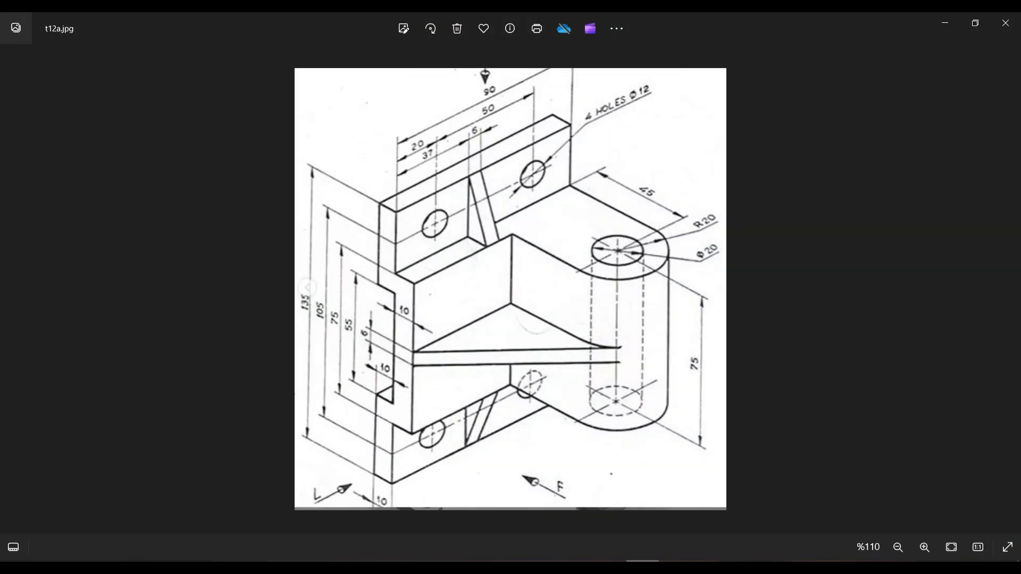
pyautogui.hotkey('alt', 'Tab')
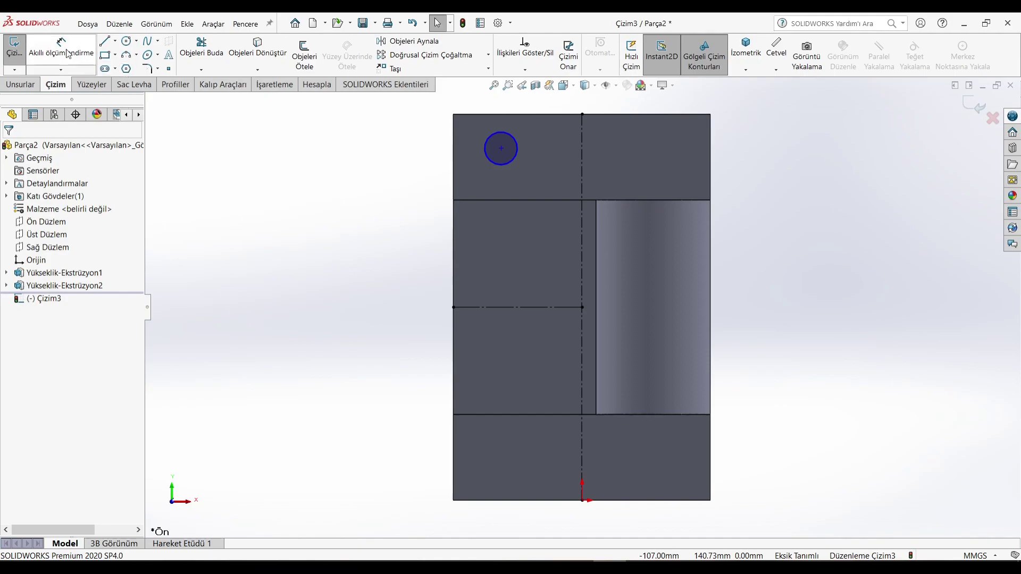
pyautogui.click(487, 161)
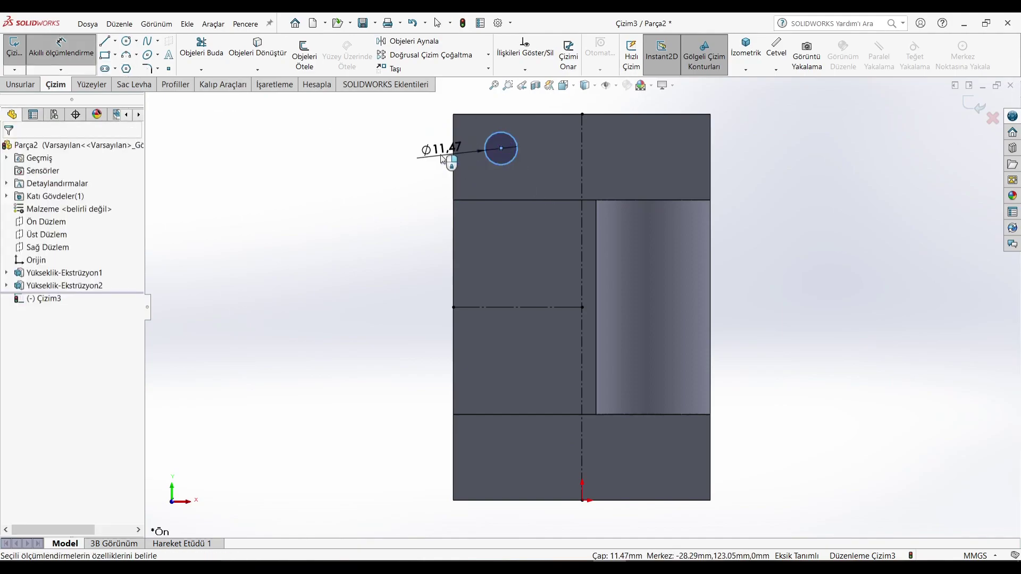
pyautogui.click(442, 158)
pyautogui.write('12')
pyautogui.press('Return')
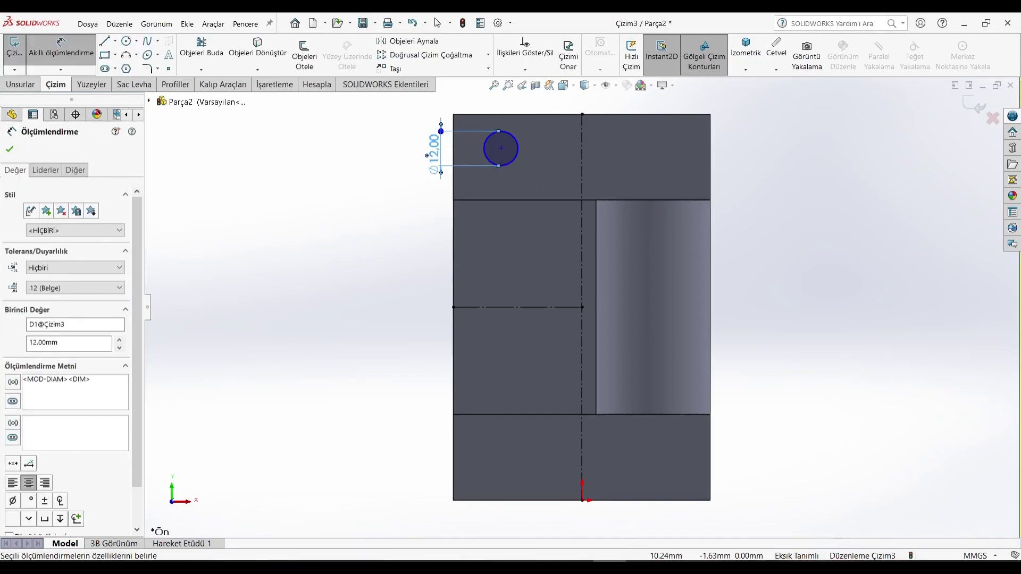
# Try a 20 mm vertical dimension between the plate's upper edge and the circle's centre, and delete it after checking the drawing.
pyautogui.hotkey('alt', 'Tab')
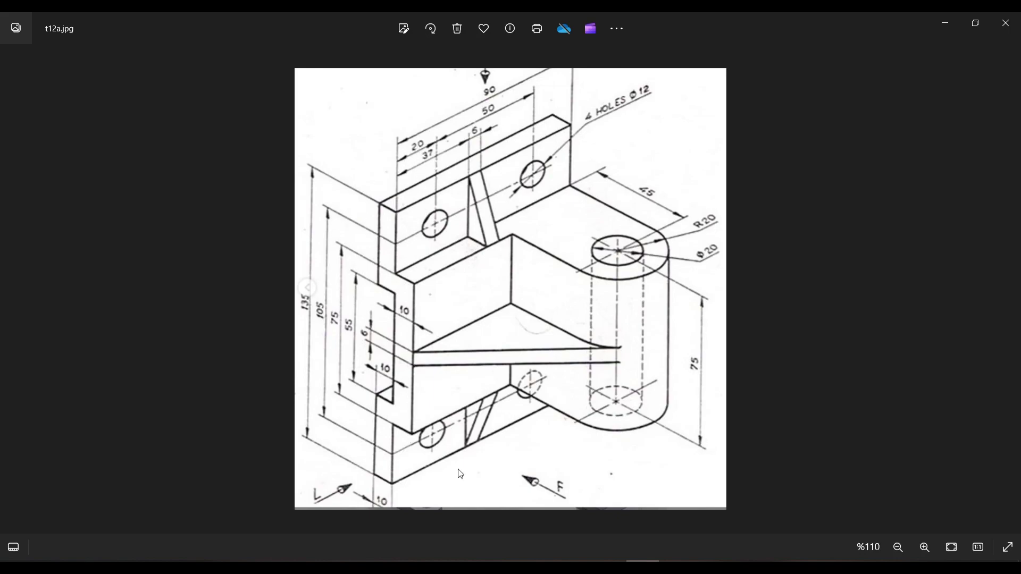
pyautogui.hotkey('alt', 'Tab')
pyautogui.click(523, 114)
pyautogui.click(503, 143)
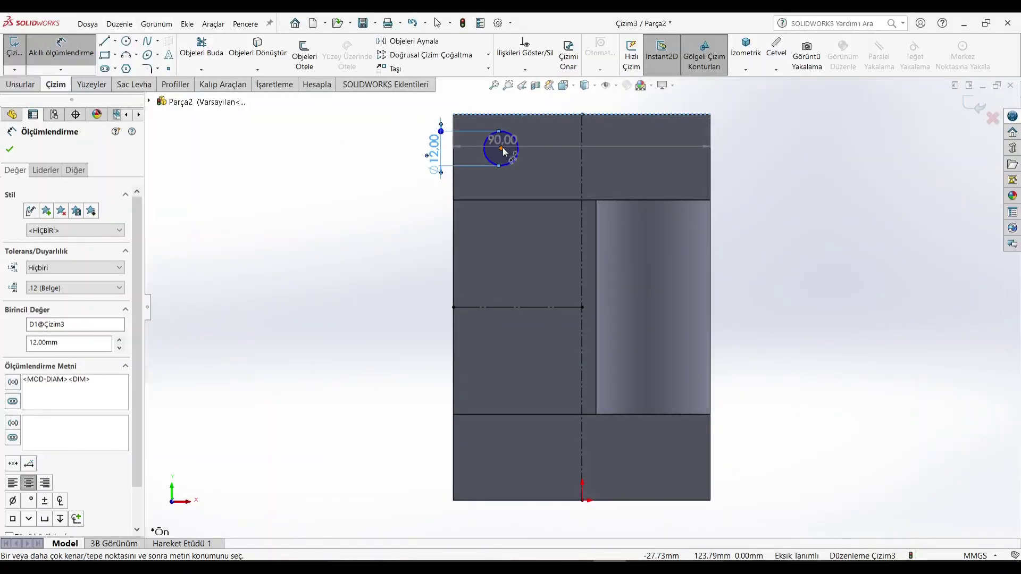
pyautogui.click(542, 142)
pyautogui.write('20')
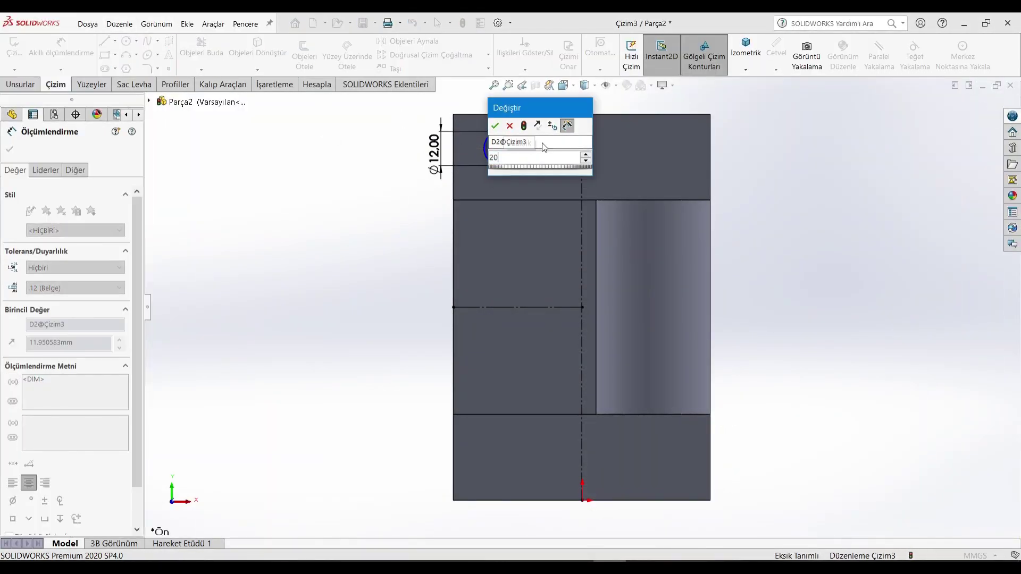
pyautogui.press('Return')
pyautogui.hotkey('alt', 'Tab')
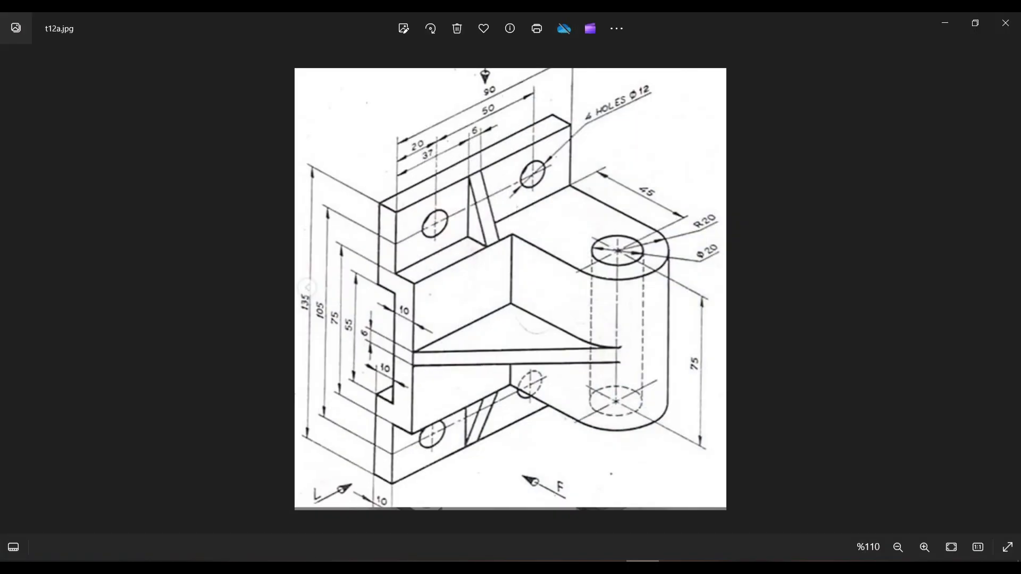
pyautogui.hotkey('alt', 'Tab')
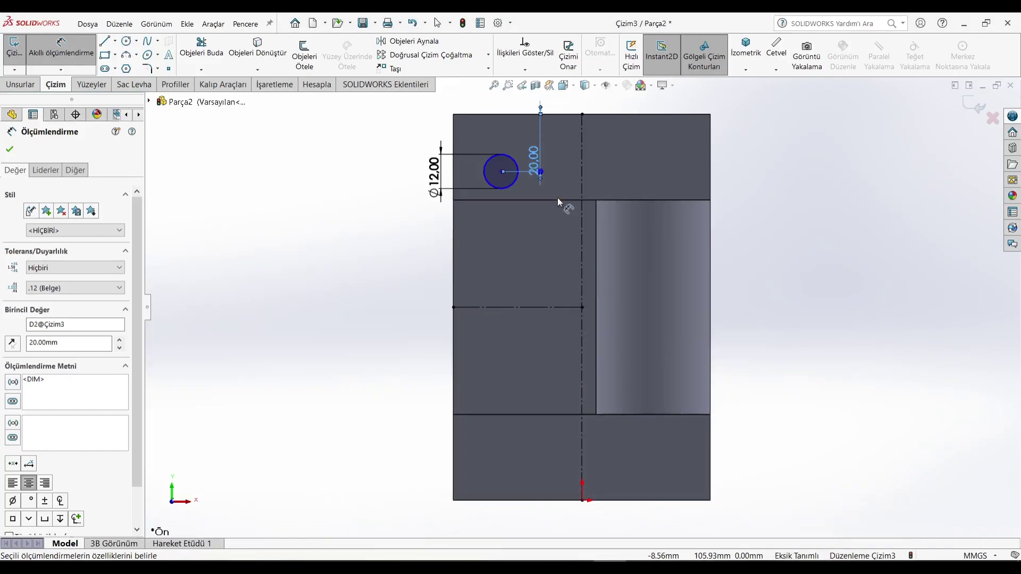
pyautogui.press('Delete')
# Dimension the circle's centre 20 mm horizontally from the plate's left edge.
pyautogui.click(519, 167)
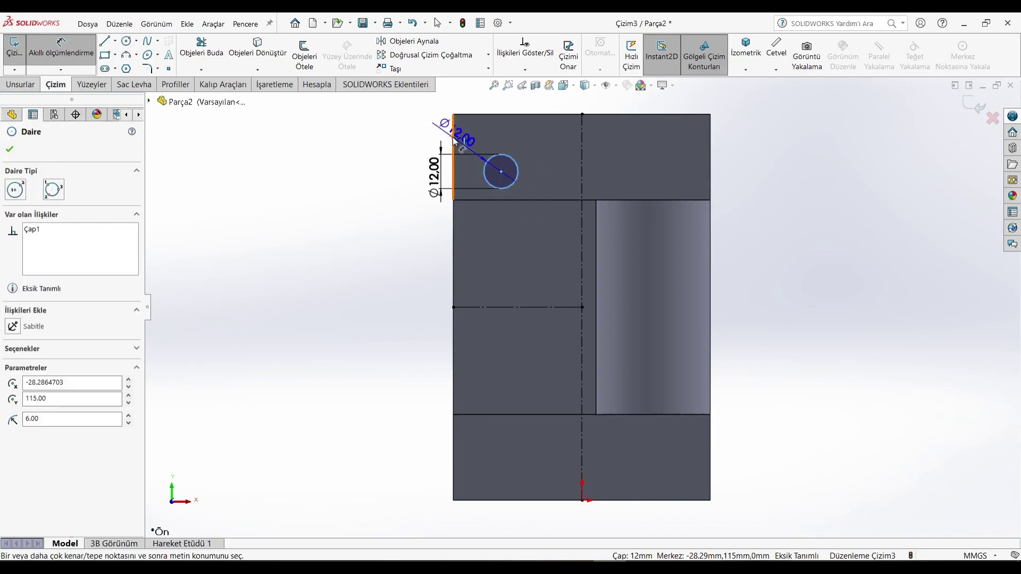
pyautogui.click(453, 140)
pyautogui.click(484, 106)
pyautogui.write('20')
pyautogui.press('Return')
# Set the vertical distance between the circle's centre and the horizontal construction line to 105/2 mm, per the drawing.
pyautogui.click(524, 181)
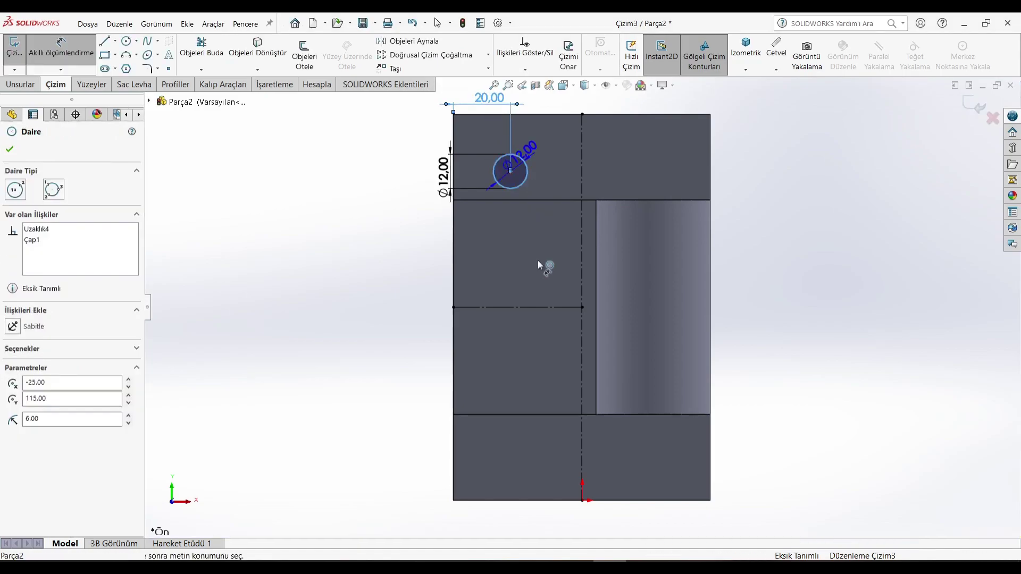
pyautogui.click(535, 307)
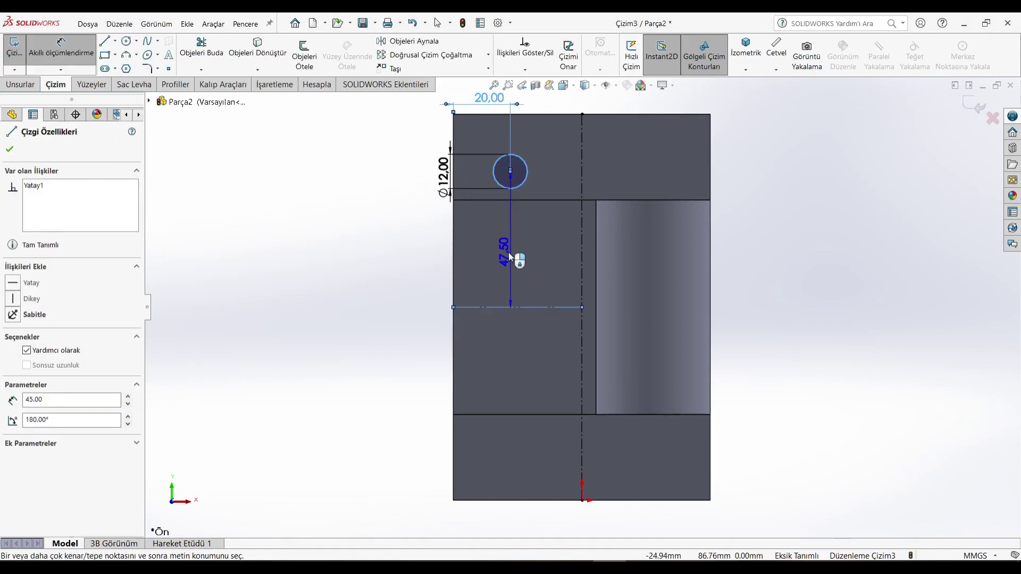
pyautogui.click(642, 567)
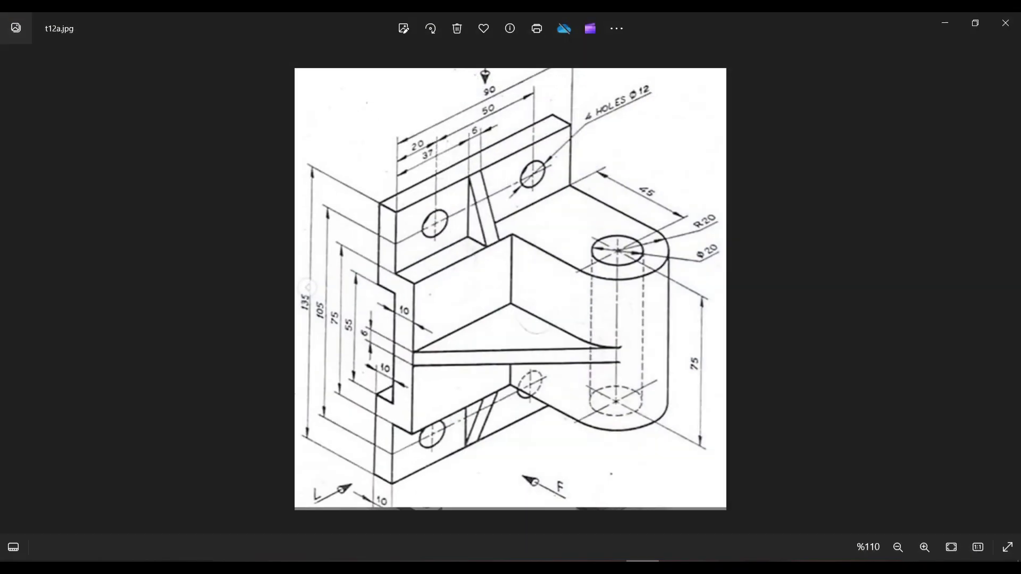
pyautogui.hotkey('alt', 'Tab')
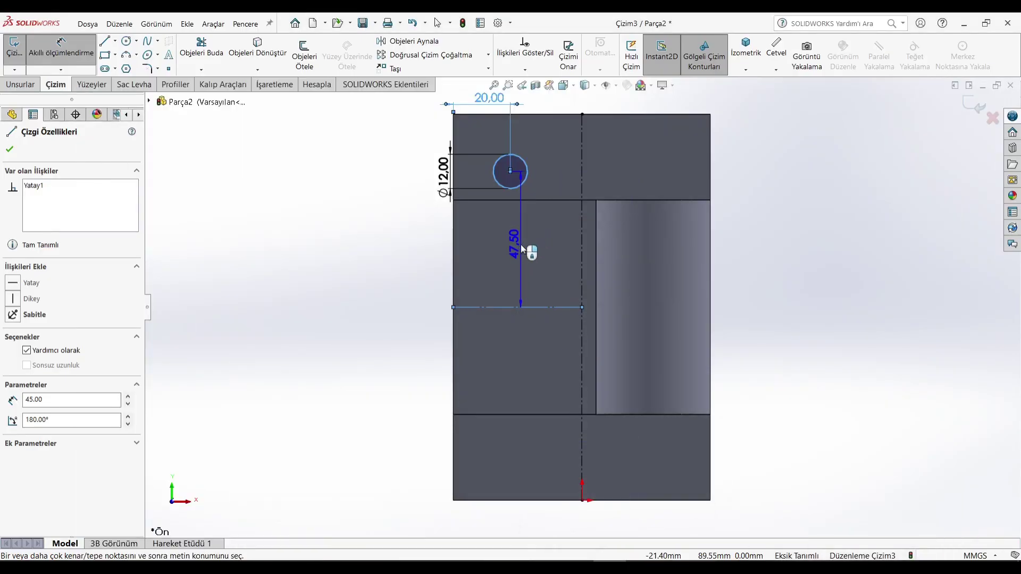
pyautogui.click(521, 244)
pyautogui.write('105/2')
pyautogui.press('Return')
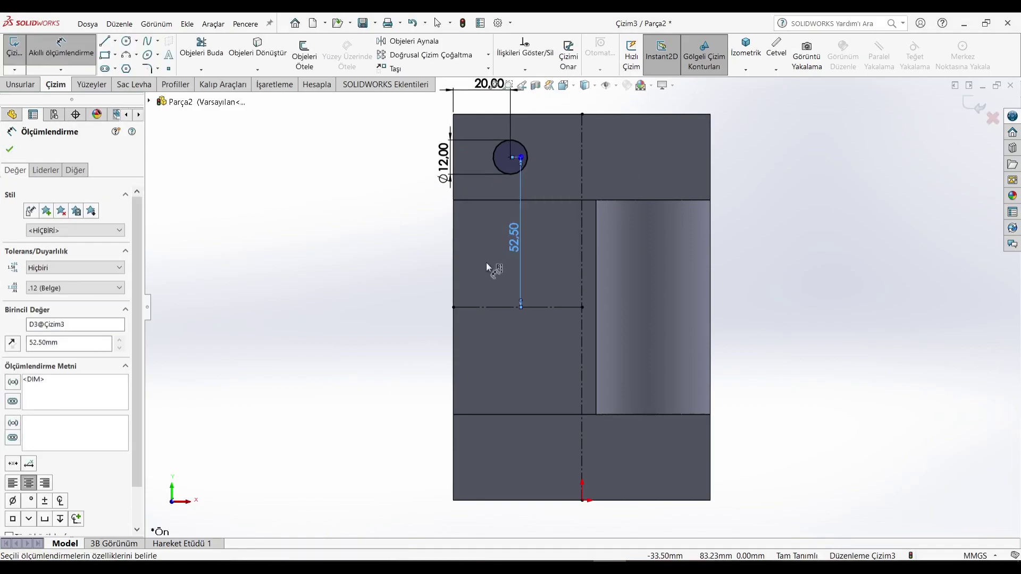
pyautogui.click(366, 263)
pyautogui.scroll(2, 627, 125)
pyautogui.scroll(-1, 757, 215)
pyautogui.rightClick(348, 204)
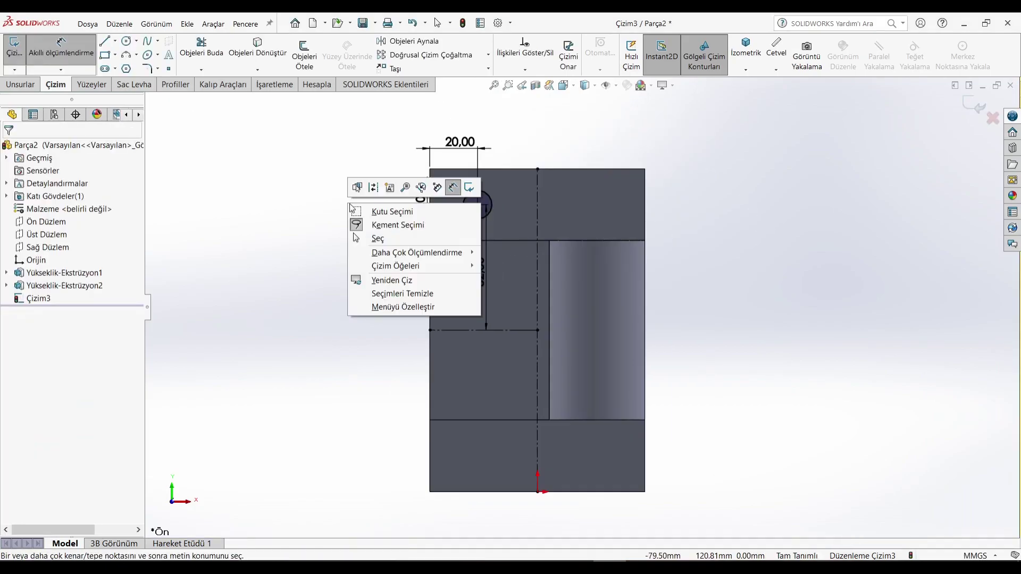
# Mirror the 12 mm hole circle about the horizontal construction line to the plate's lower end.
pyautogui.click(364, 240)
pyautogui.click(397, 44)
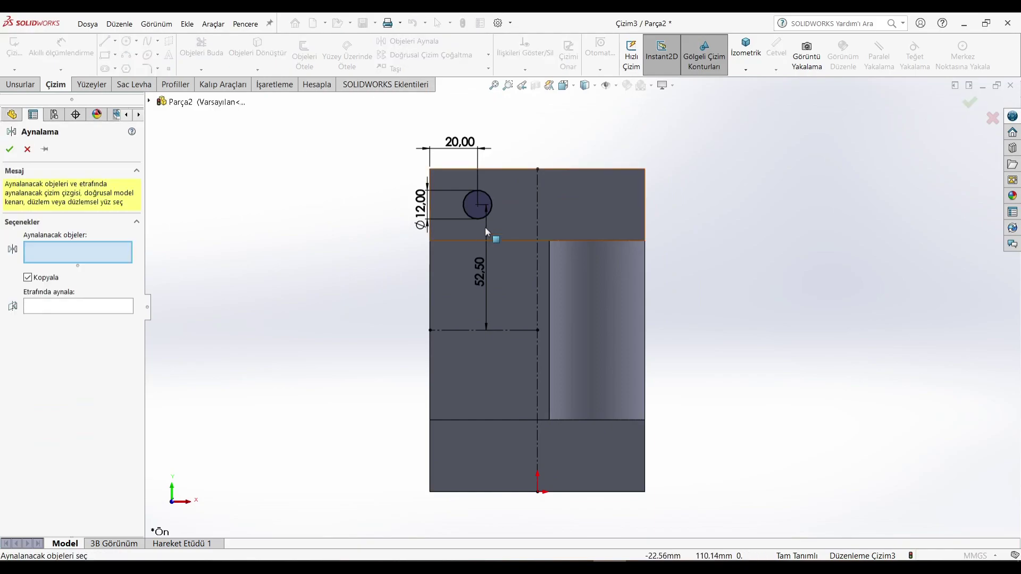
pyautogui.click(491, 205)
pyautogui.click(117, 305)
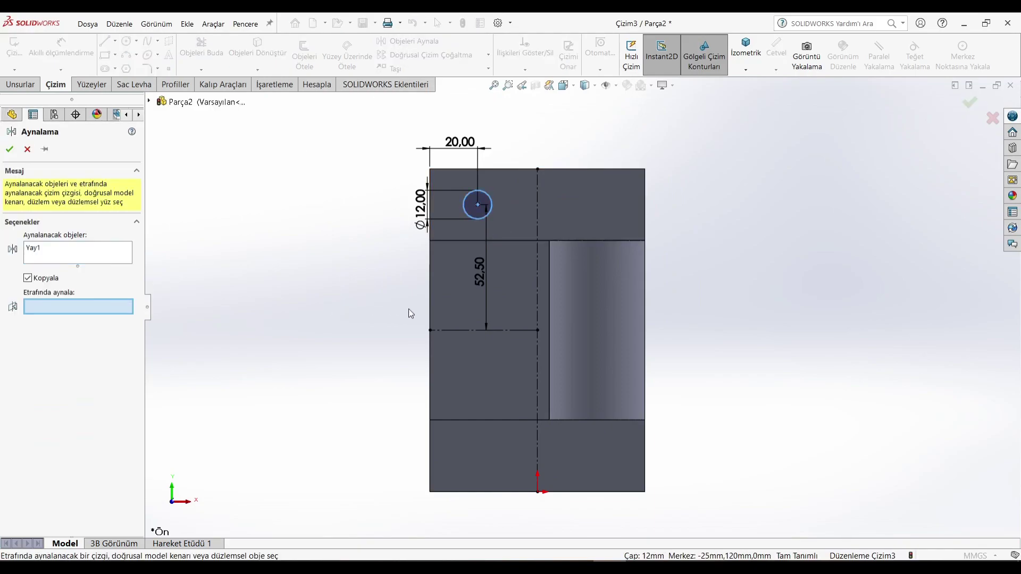
pyautogui.click(459, 331)
pyautogui.click(10, 150)
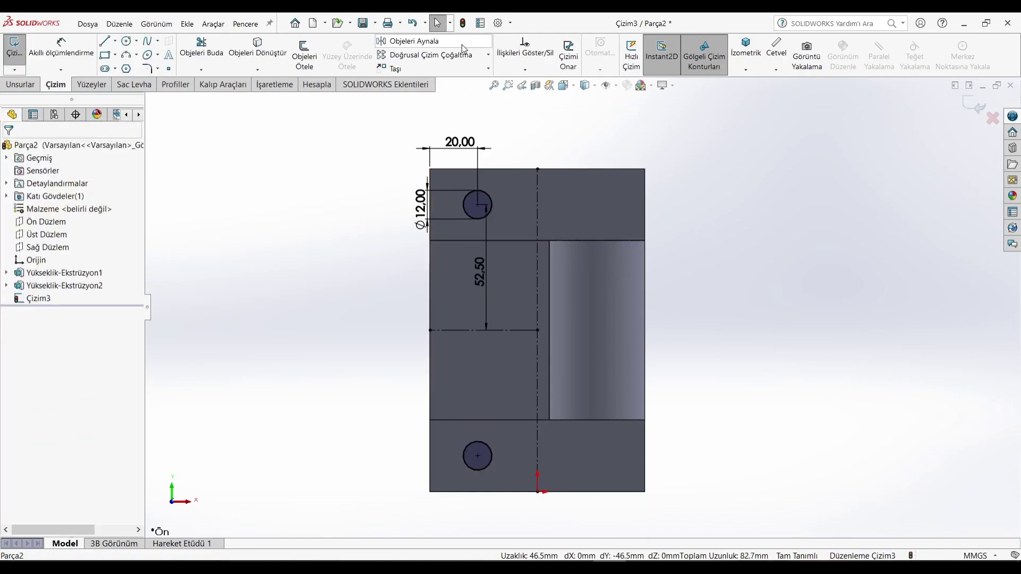
# Mirror the upper and lower hole circles about the vertical construction line.
pyautogui.click(397, 42)
pyautogui.click(487, 191)
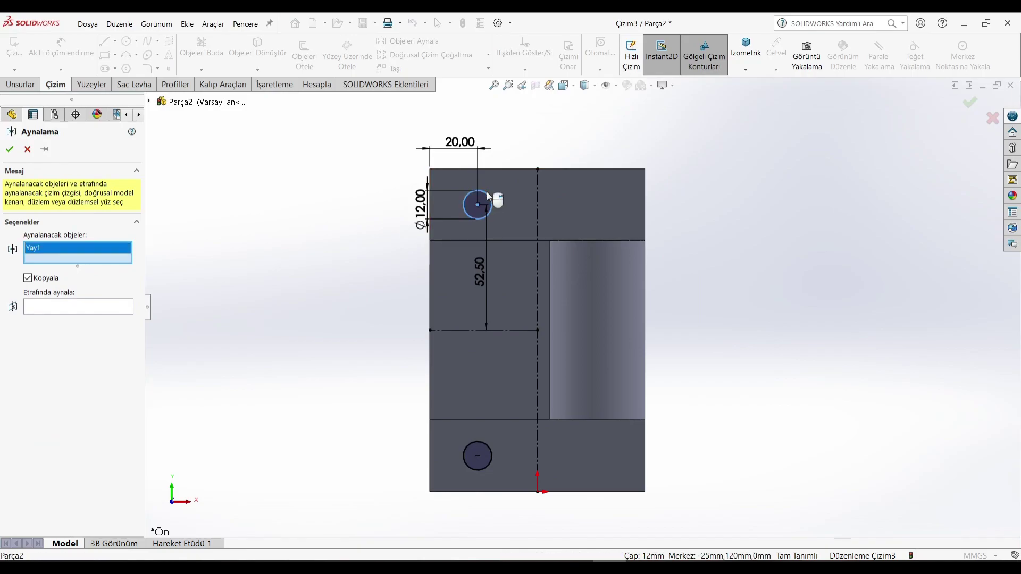
pyautogui.click(485, 445)
pyautogui.click(112, 318)
pyautogui.click(534, 274)
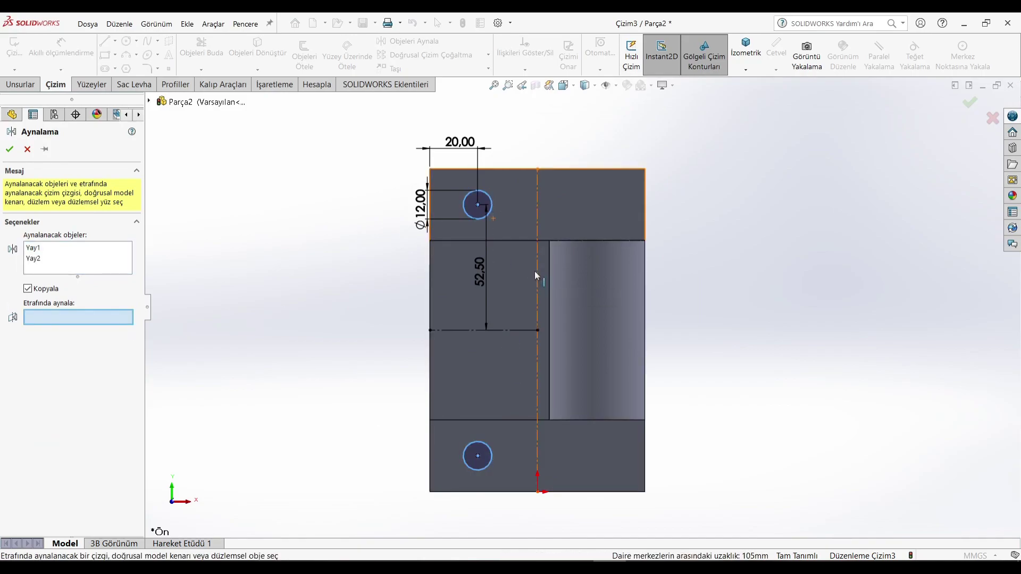
pyautogui.click(9, 149)
# Cut the four hole circles completely through the plate with an extruded cut.
pyautogui.click(20, 85)
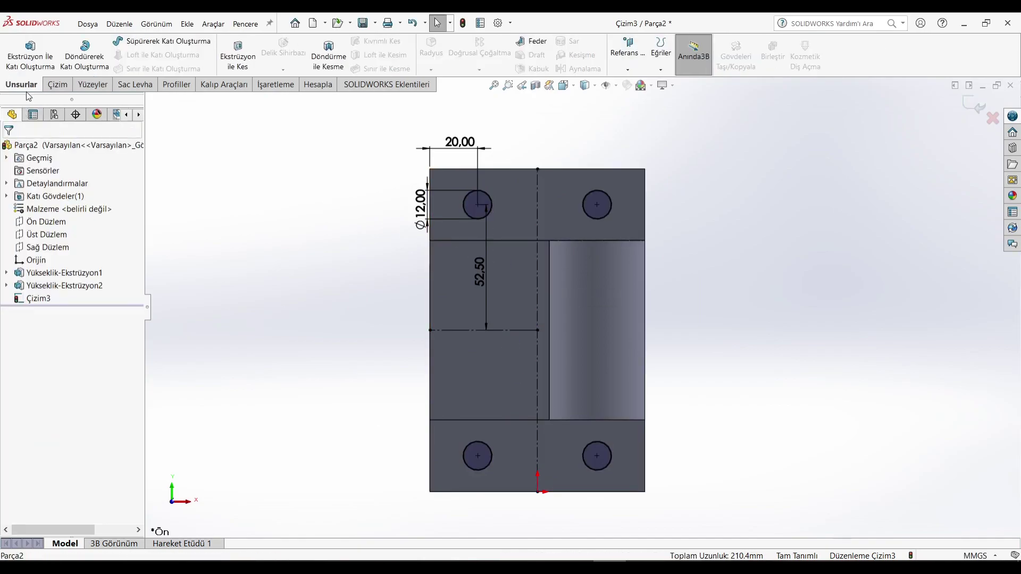
pyautogui.click(243, 63)
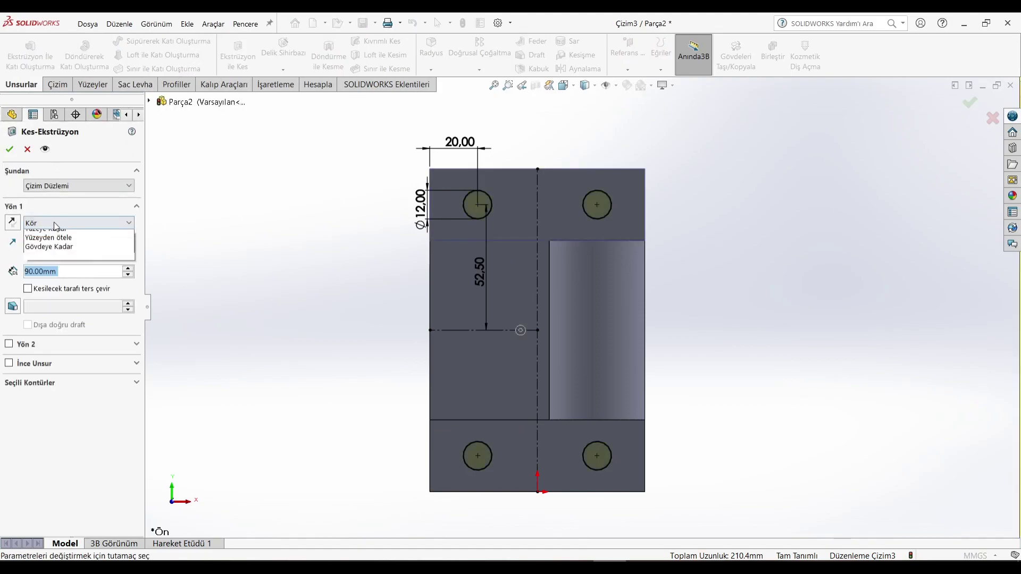
pyautogui.click(54, 223)
pyautogui.click(43, 235)
pyautogui.click(10, 149)
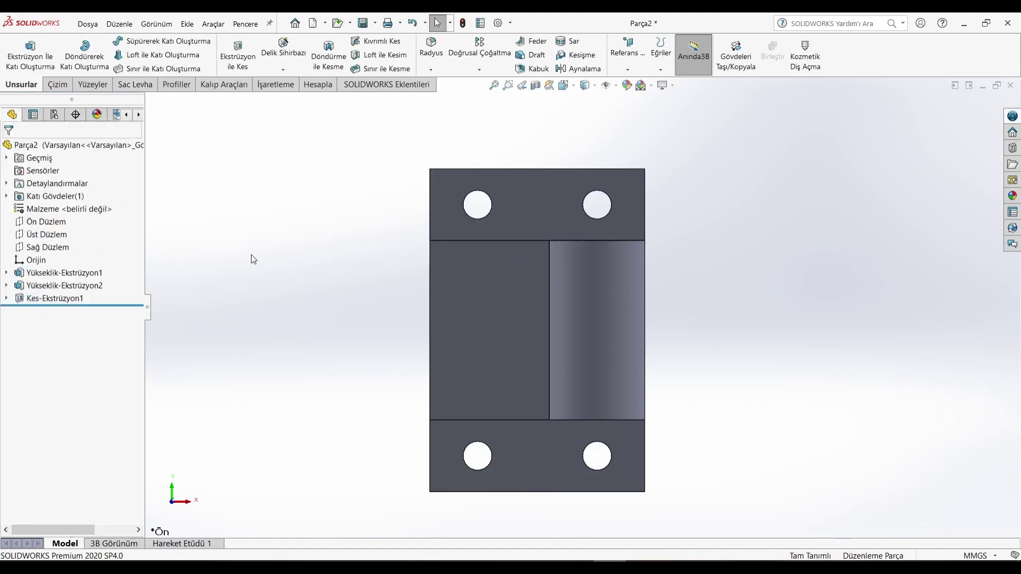
pyautogui.moveTo(487, 268); pyautogui.dragTo(479, 194, button='middle')
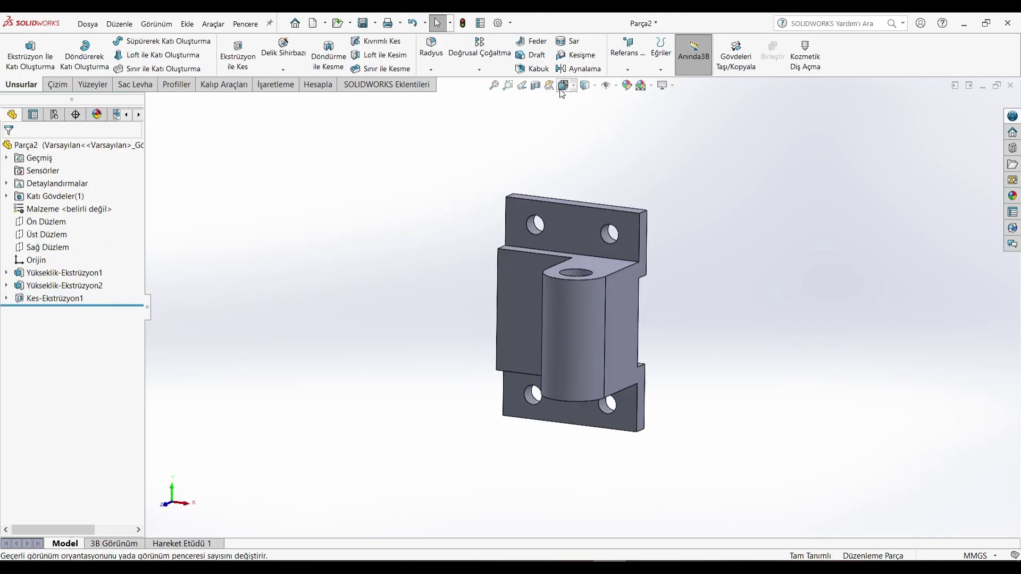
pyautogui.press('space')
pyautogui.click(493, 316)
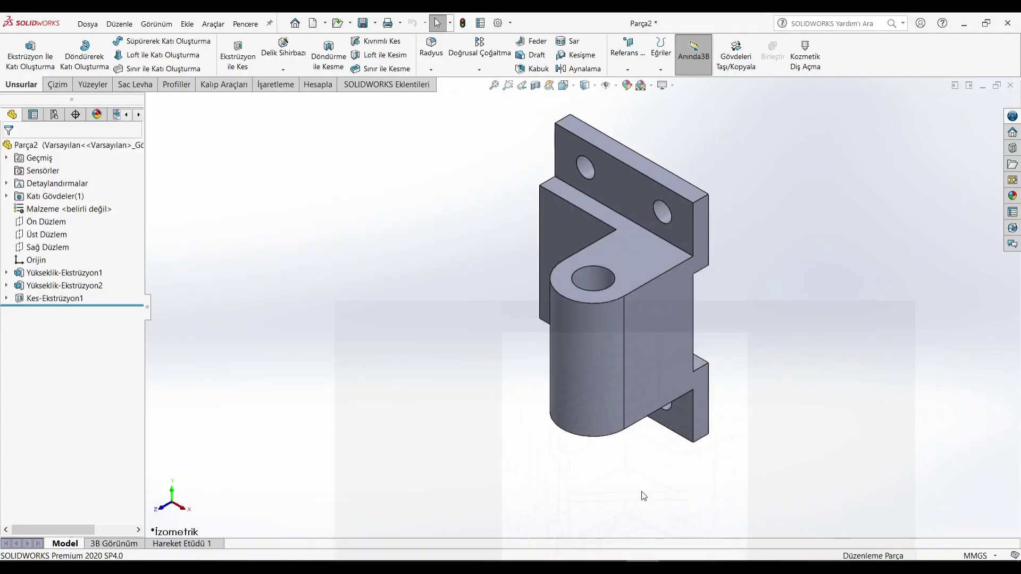
# Create a reference plane offset 37 mm inward from the plate's side face farthest from the boss, with the offset direction flipped.
pyautogui.click(630, 72)
pyautogui.click(632, 84)
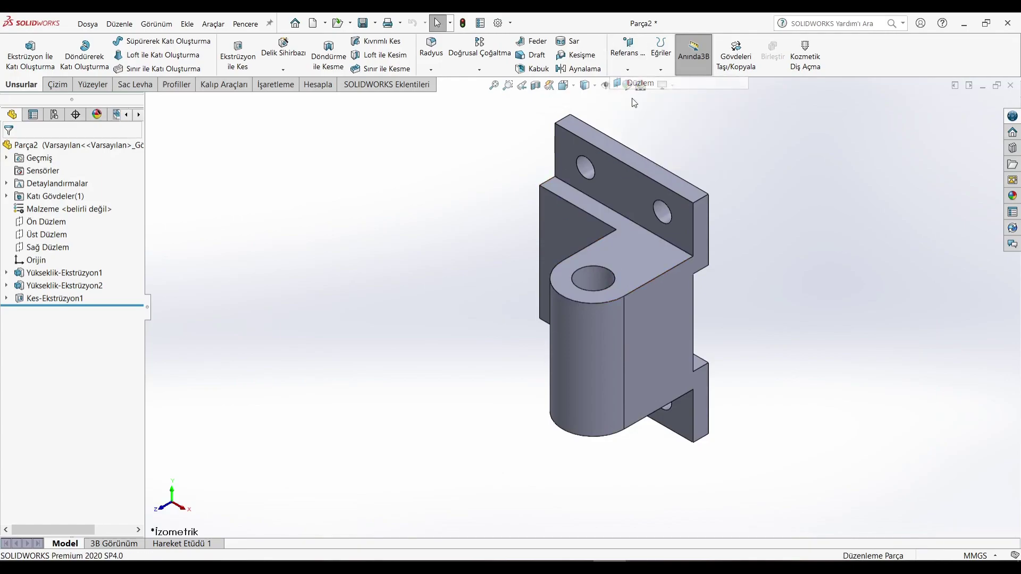
pyautogui.moveTo(587, 179); pyautogui.dragTo(470, 235, button='middle')
pyautogui.click(469, 237)
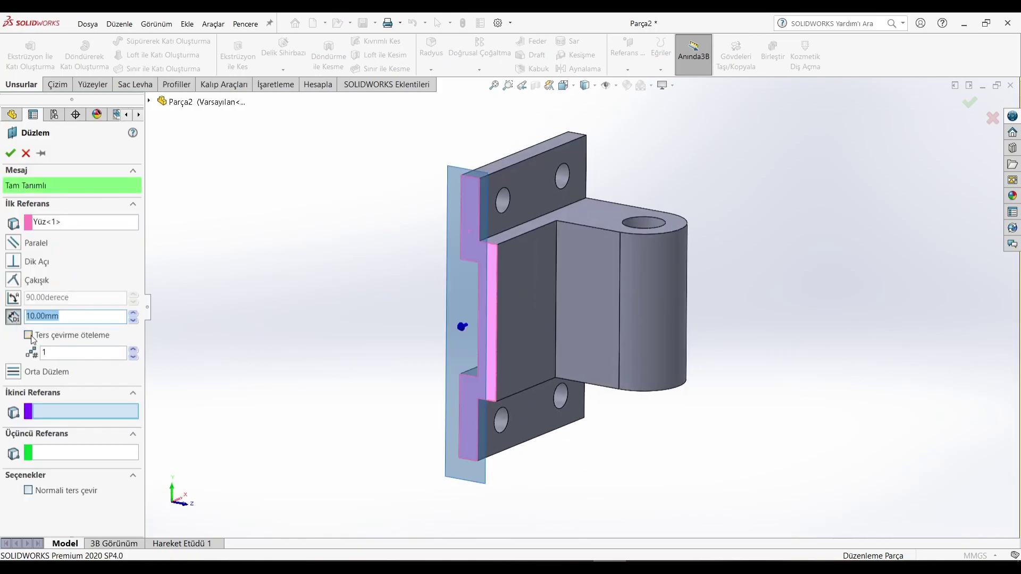
pyautogui.click(28, 336)
pyautogui.write('37')
pyautogui.press('Return')
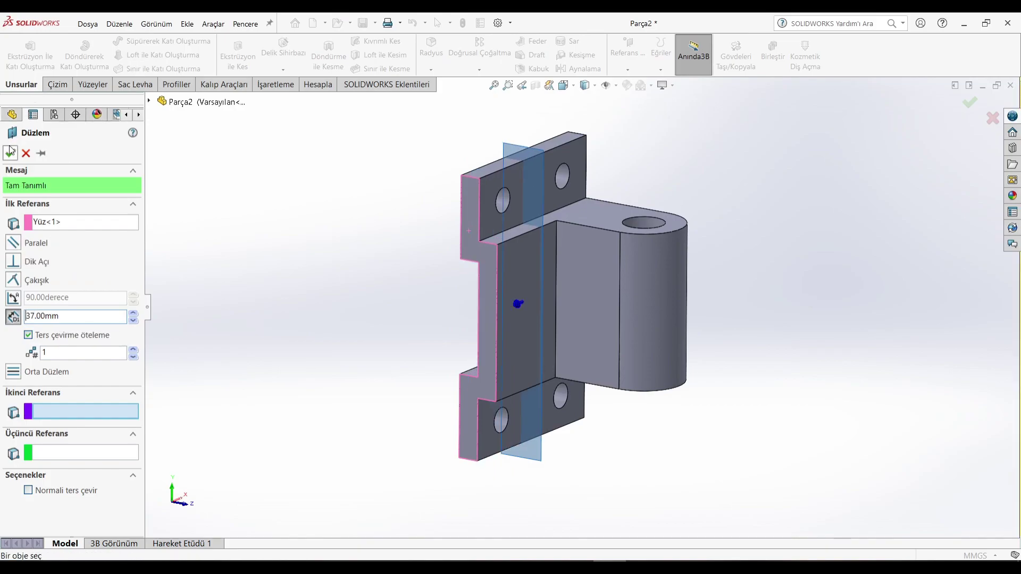
pyautogui.click(10, 152)
# On the offset plane, sketch a closed triangular rib profile between the plate's upper front corner and the central block's top edge.
pyautogui.moveTo(256, 237); pyautogui.dragTo(213, 221, button='middle')
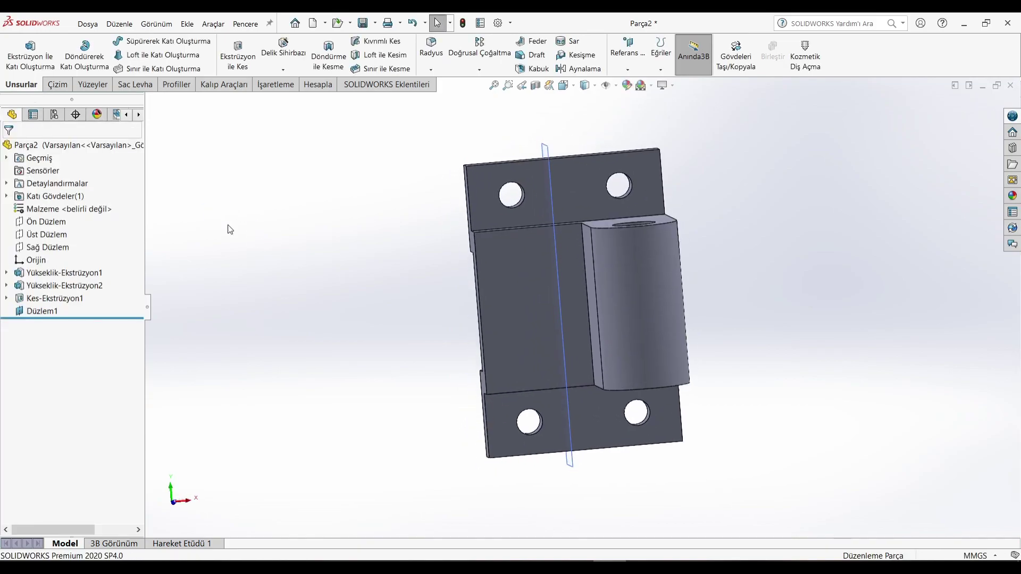
pyautogui.rightClick(554, 153)
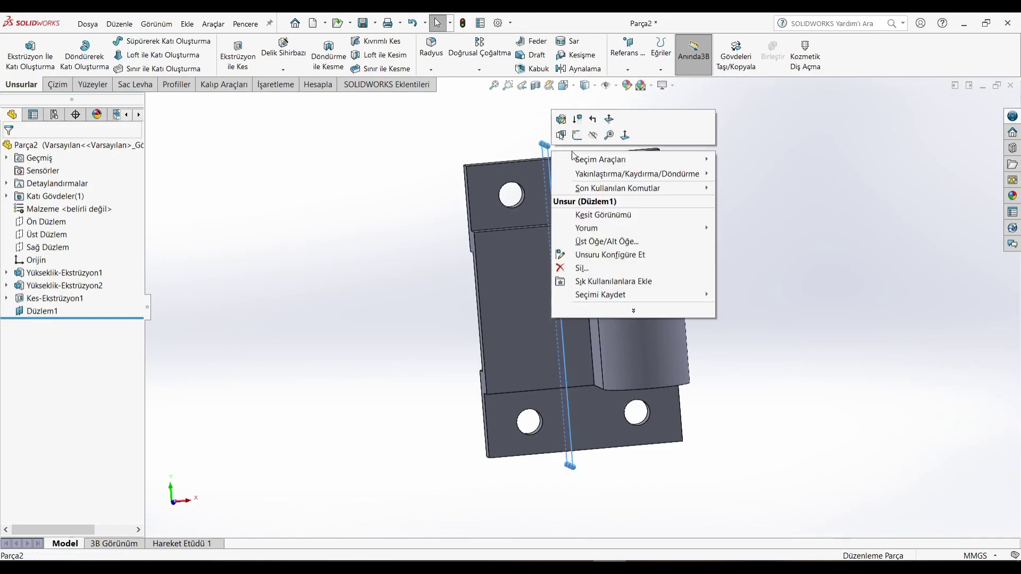
pyautogui.click(623, 139)
pyautogui.rightClick(541, 118)
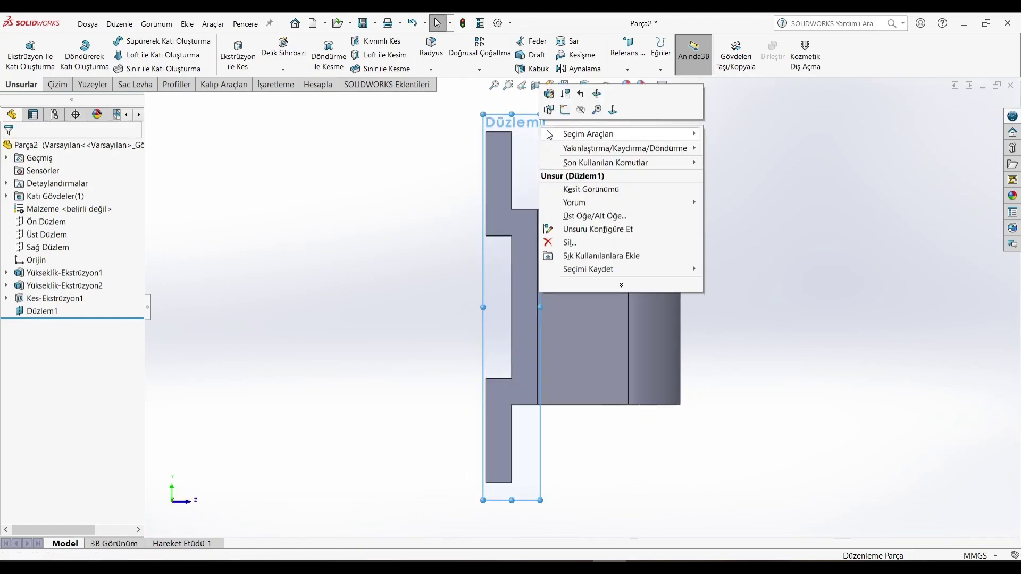
pyautogui.click(566, 107)
pyautogui.scroll(-3, 591, 144)
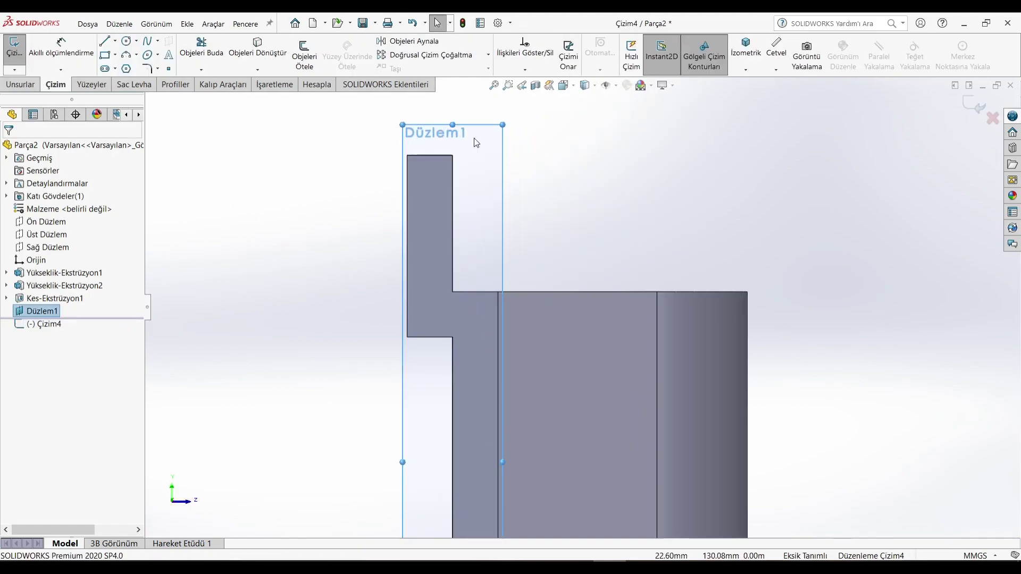
pyautogui.click(499, 292)
pyautogui.click(452, 155)
pyautogui.click(452, 291)
pyautogui.click(498, 292)
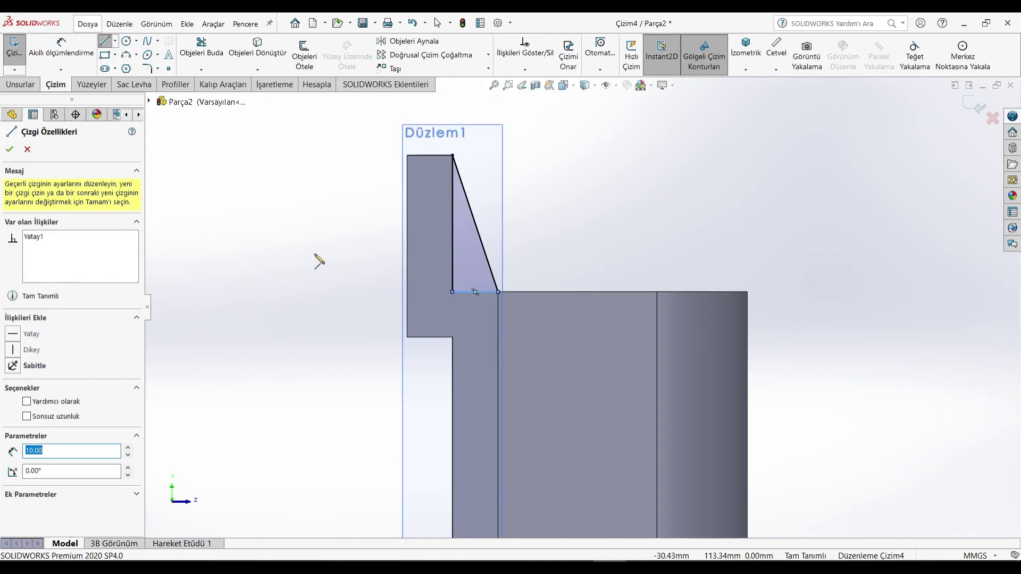
pyautogui.rightClick(319, 258)
pyautogui.click(346, 264)
# Draw a horizontal construction line from the midpoint of the plate's recessed vertical edge towards the boss.
pyautogui.press('f')
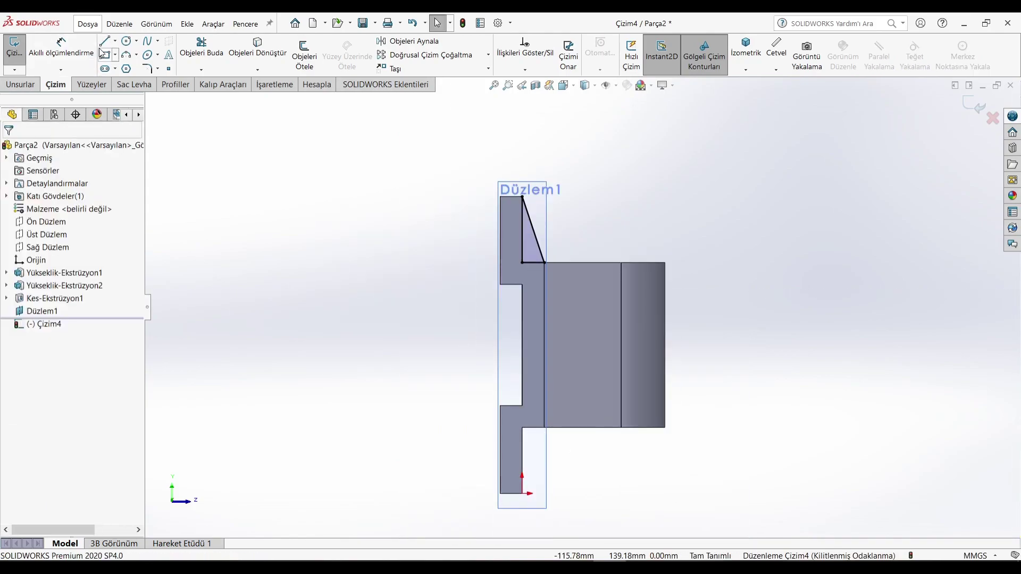
pyautogui.click(115, 41)
pyautogui.click(130, 67)
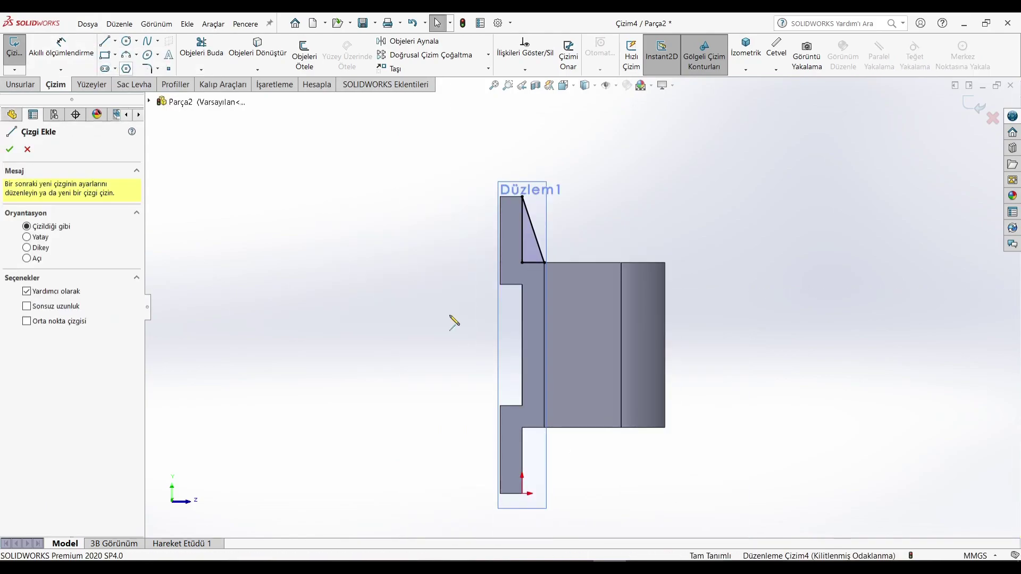
pyautogui.click(521, 344)
pyautogui.rightClick(387, 267)
pyautogui.click(408, 270)
# Mirror the three lines of the triangular rib profile about the horizontal construction line.
pyautogui.click(409, 41)
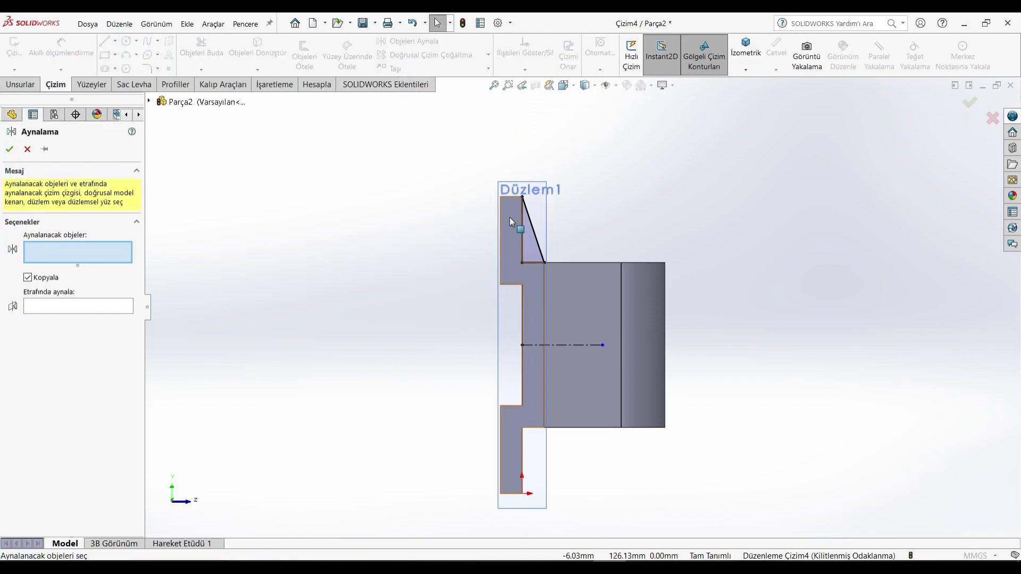
pyautogui.doubleClick(531, 247)
pyautogui.click(98, 325)
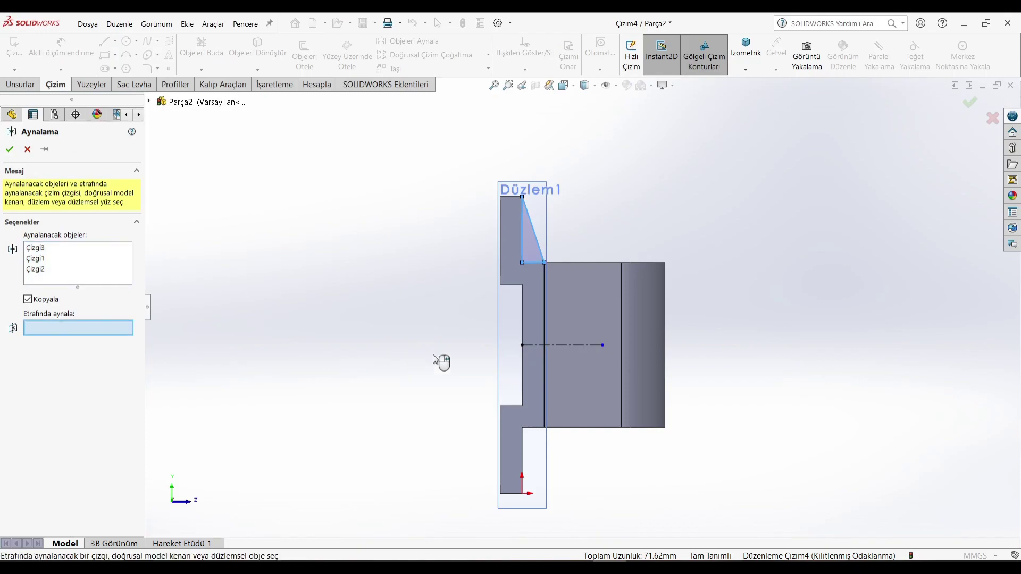
pyautogui.click(579, 347)
pyautogui.click(8, 149)
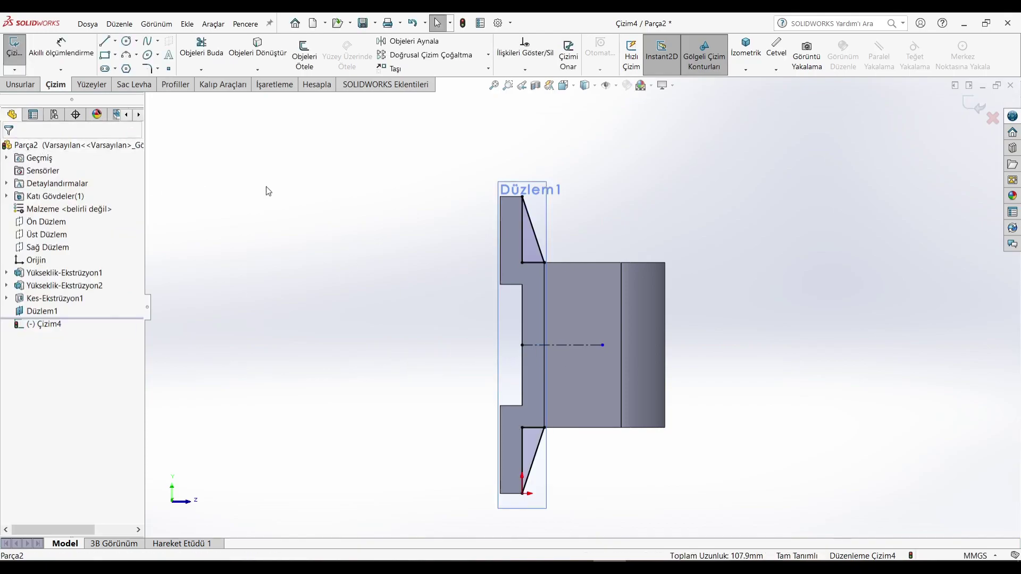
# Extrude both triangular profiles 6 mm in the reversed direction to form the ribs, and hide the offset plane.
pyautogui.click(21, 84)
pyautogui.click(30, 54)
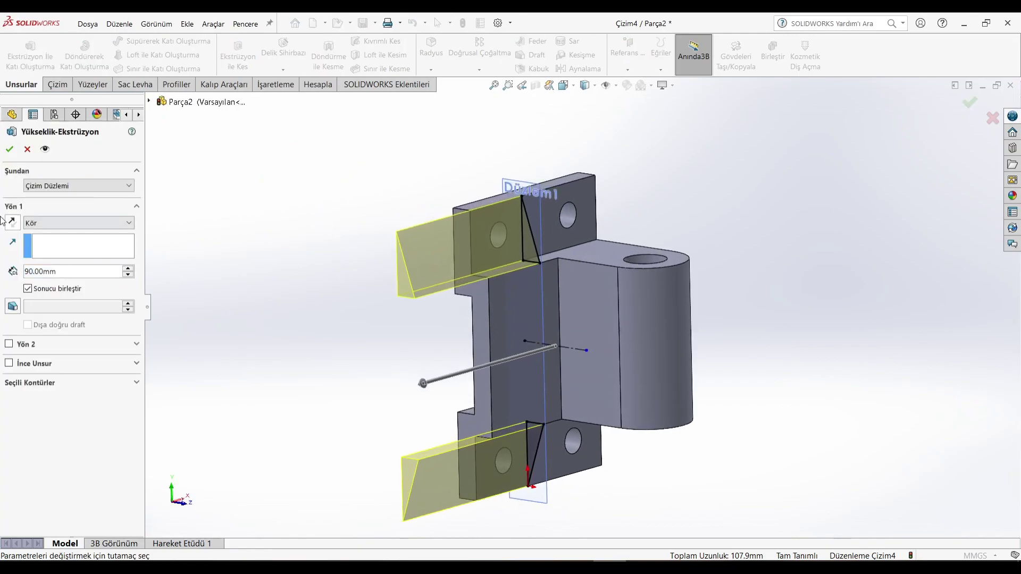
pyautogui.click(12, 222)
pyautogui.click(86, 272)
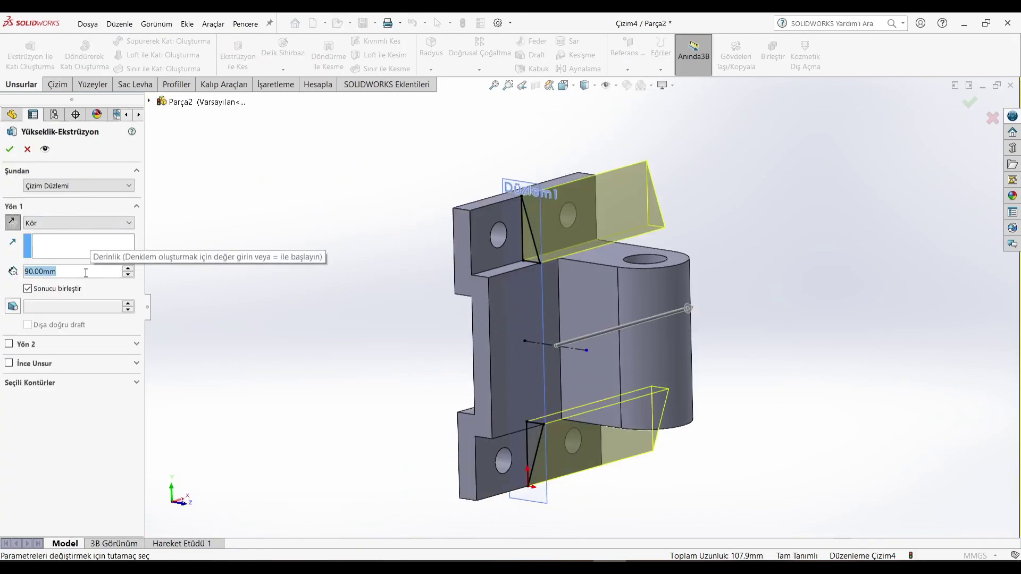
pyautogui.click(9, 149)
pyautogui.rightClick(515, 184)
pyautogui.click(568, 177)
# Compare the isometric model with the t12a.jpg drawing, examining the horizontal rib between the plate and the boss.
pyautogui.moveTo(552, 268); pyautogui.dragTo(573, 154, button='middle')
pyautogui.click(564, 85)
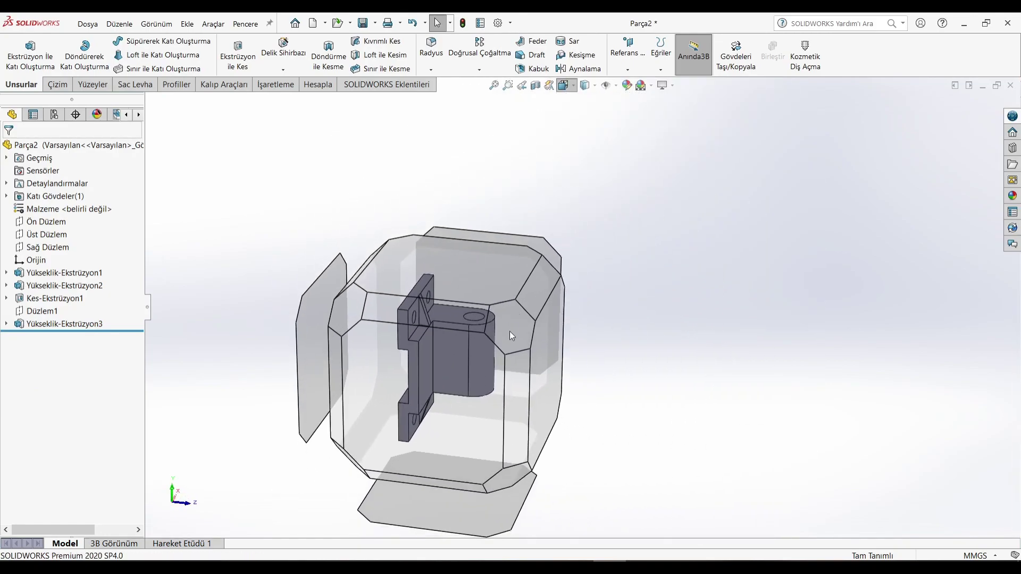
pyautogui.click(510, 330)
pyautogui.hotkey('alt', 'Tab')
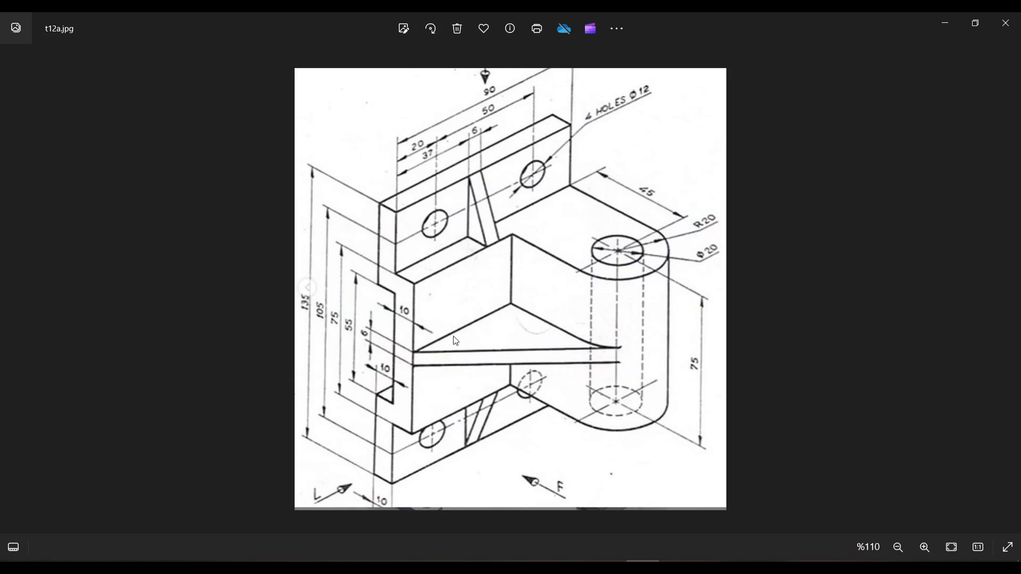
pyautogui.hotkey('alt', 'Tab')
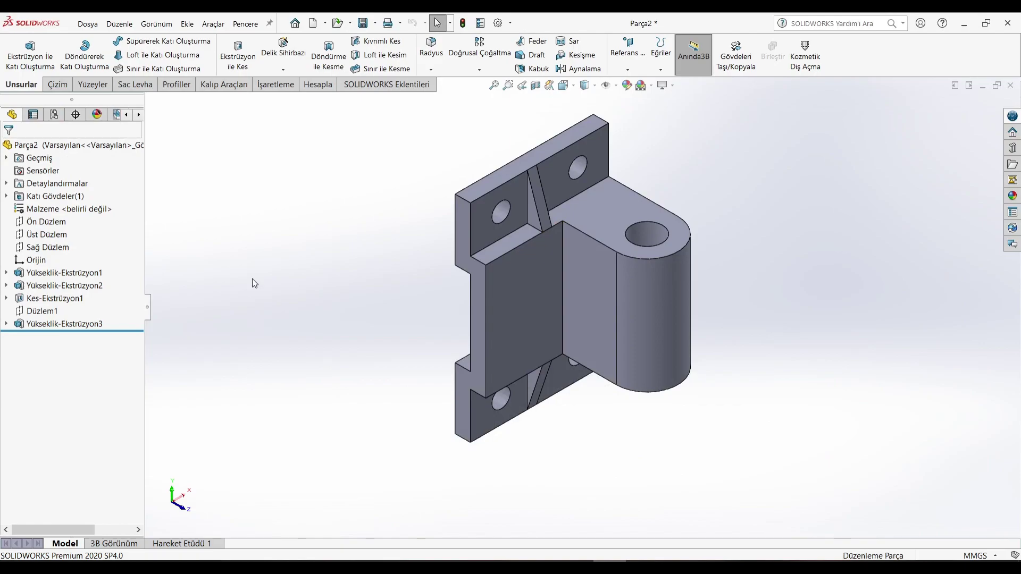
pyautogui.click(48, 247)
pyautogui.moveTo(378, 266)
pyautogui.mouseDown(button='middle')
pyautogui.moveTo(383, 256)
pyautogui.moveTo(370, 283)
pyautogui.mouseUp(button='middle')
pyautogui.click(370, 283)
# Create a mid plane between the two opposite end faces of the boss.
pyautogui.click(637, 73)
pyautogui.click(640, 83)
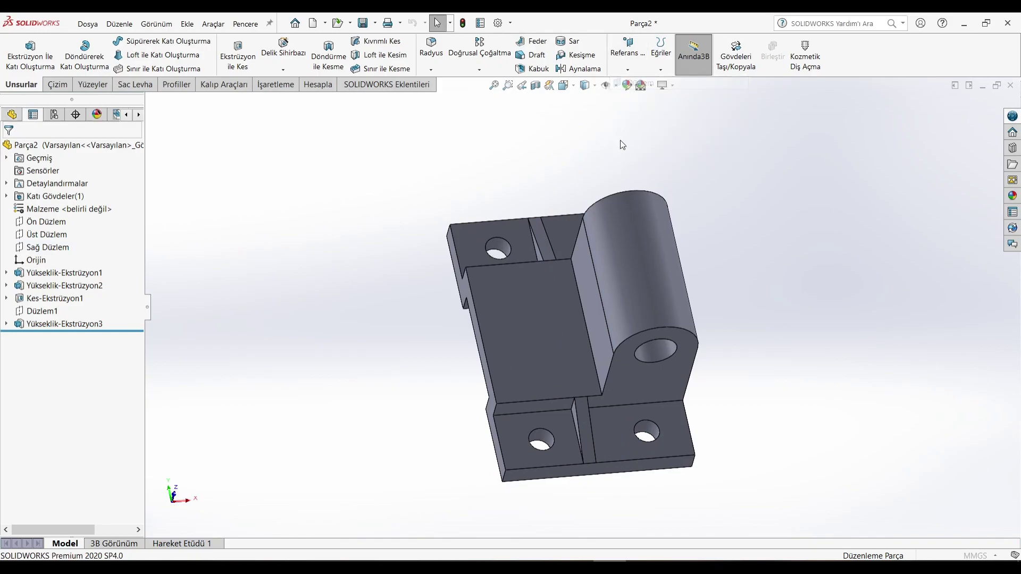
pyautogui.click(622, 396)
pyautogui.moveTo(647, 431); pyautogui.dragTo(669, 396, button='middle')
pyautogui.click(585, 240)
pyautogui.moveTo(583, 239); pyautogui.dragTo(437, 131, button='middle')
pyautogui.click(10, 153)
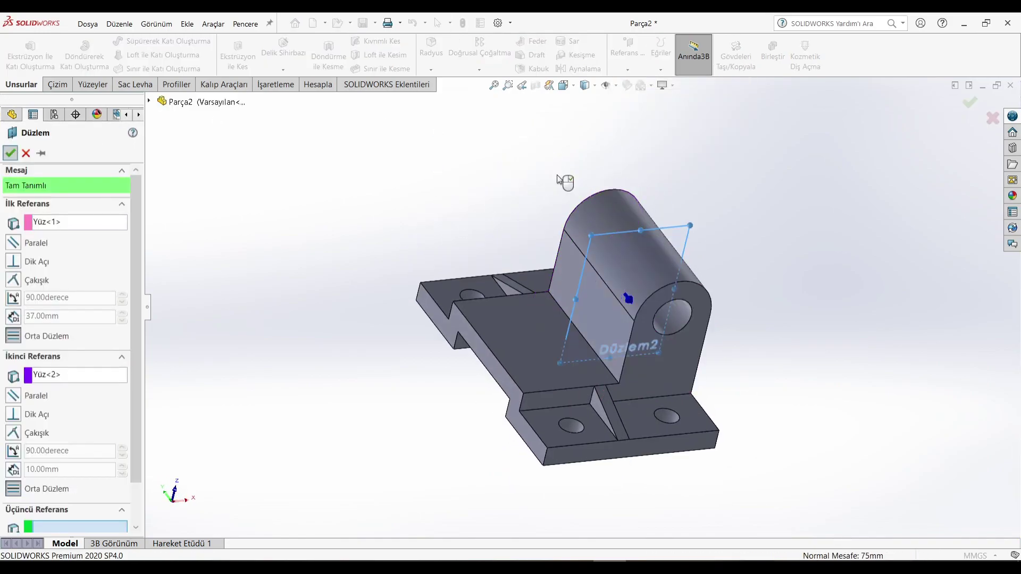
# Look straight onto the boss's end face and hide the new mid plane.
pyautogui.rightClick(59, 330)
pyautogui.click(114, 321)
pyautogui.moveTo(438, 295); pyautogui.dragTo(512, 281, button='middle')
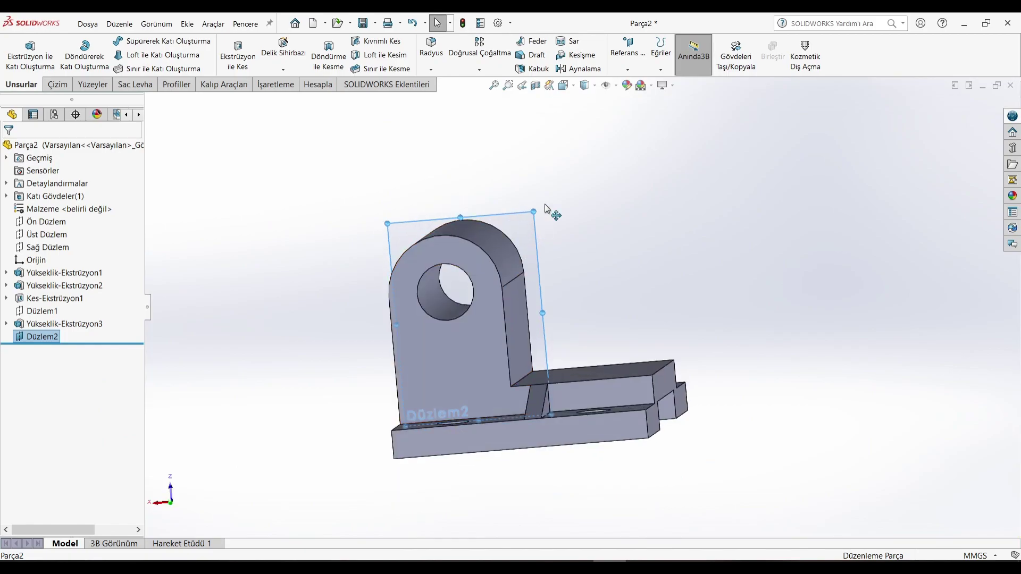
pyautogui.click(566, 85)
pyautogui.click(433, 365)
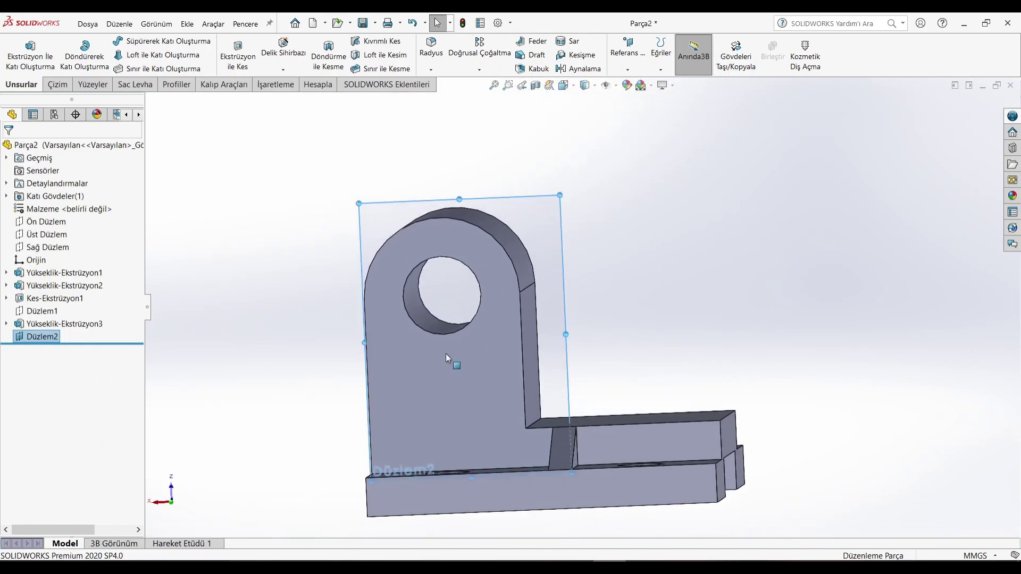
pyautogui.click(233, 271)
pyautogui.rightClick(576, 162)
pyautogui.click(602, 147)
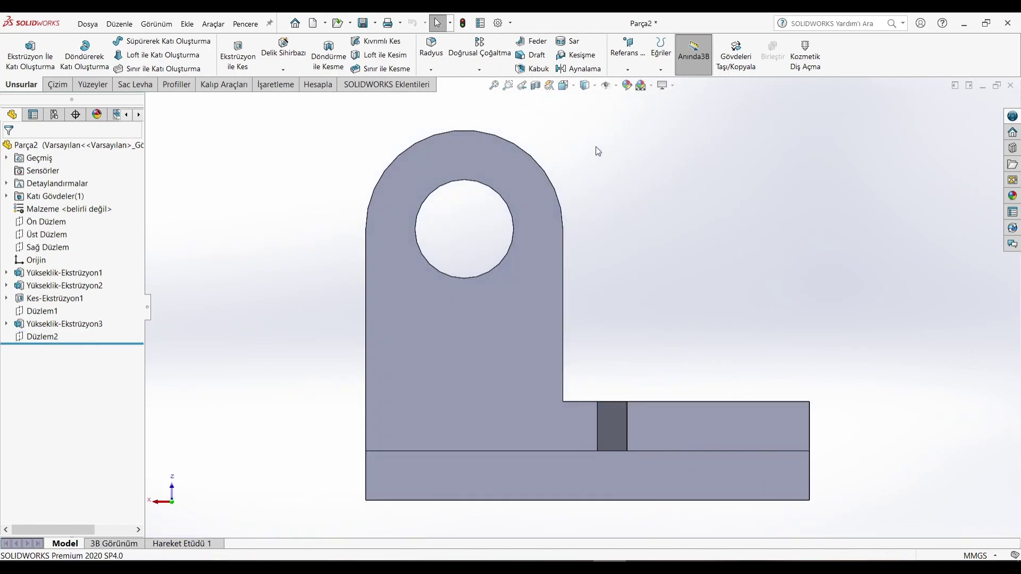
# Select the boss's mid plane and rebuild the model.
pyautogui.click(61, 84)
pyautogui.click(43, 337)
pyautogui.click(119, 23)
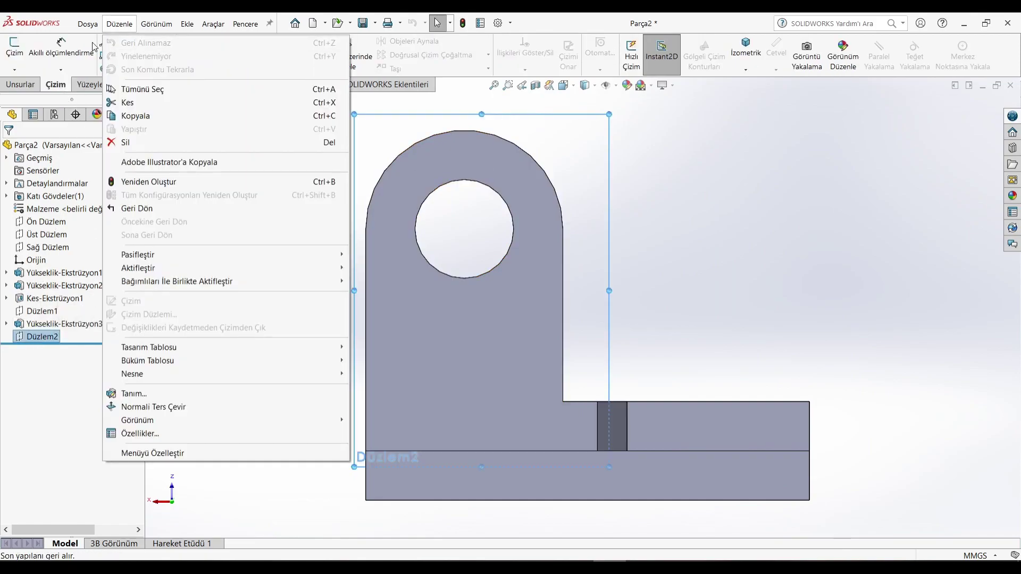
pyautogui.click(175, 181)
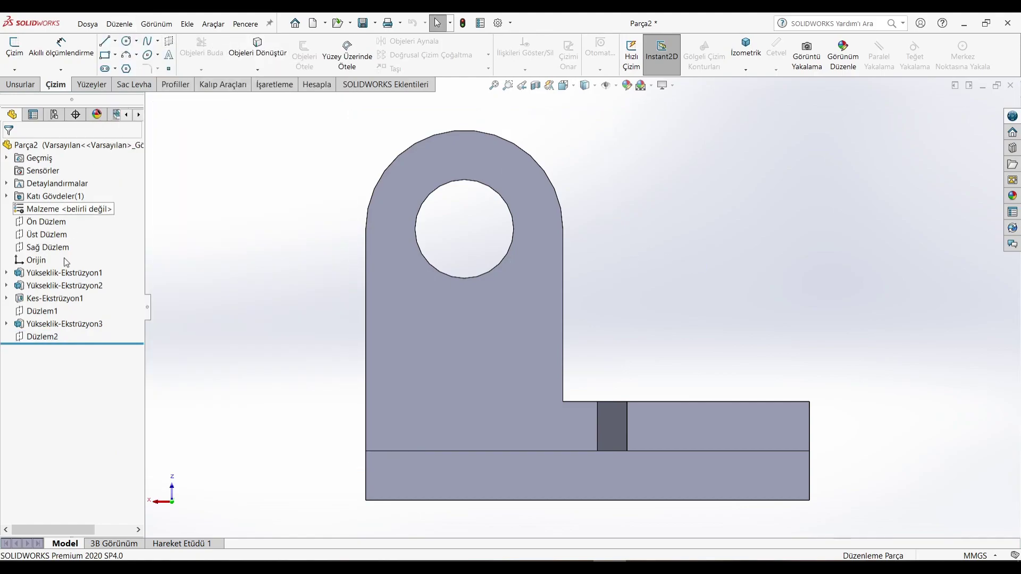
# Sketch a closed right triangle on the mid plane from the raised plate's outer top corner into the boss, about 57 mm wide and 49 mm high.
pyautogui.click(107, 42)
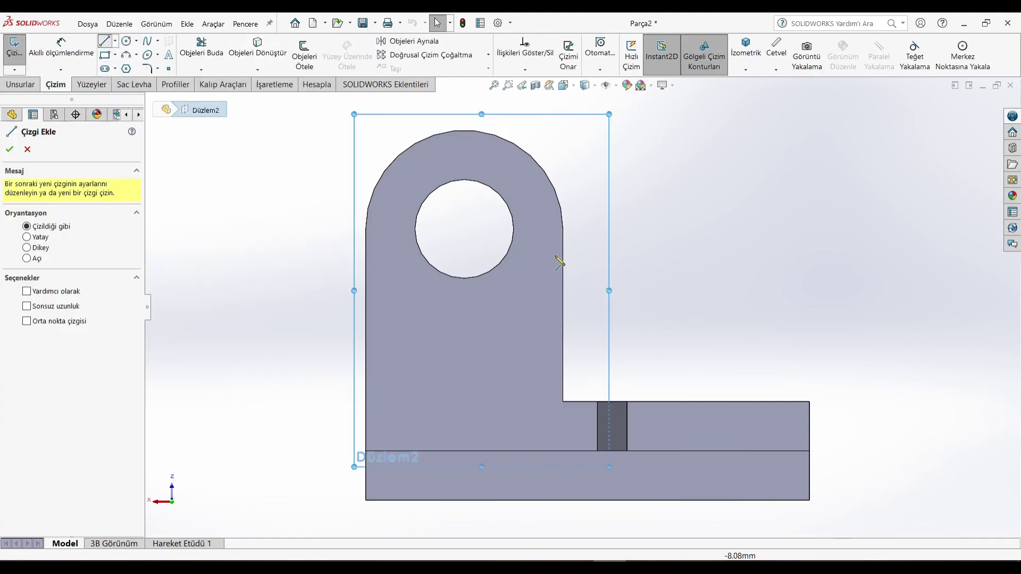
pyautogui.click(641, 566)
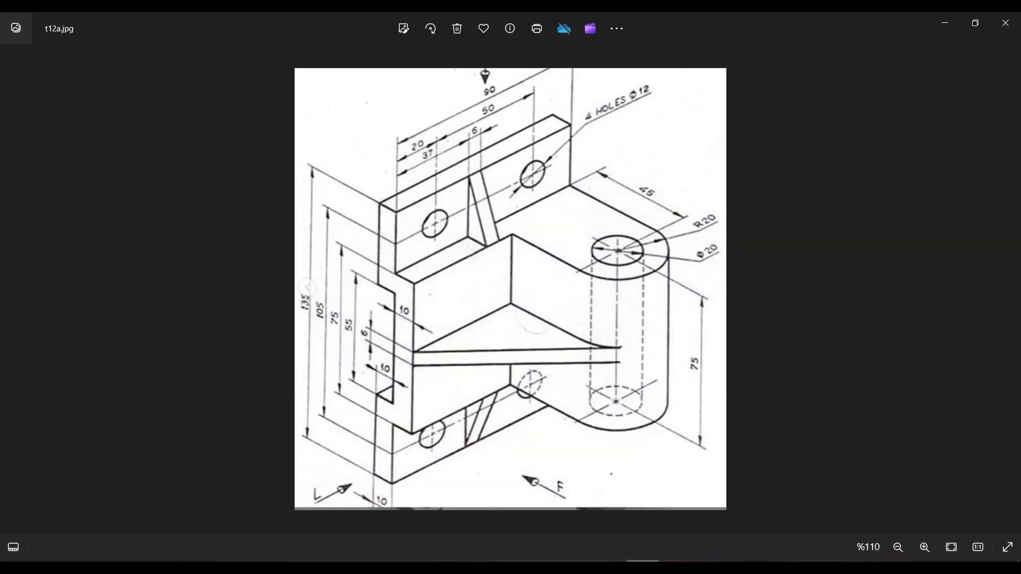
pyautogui.click(642, 566)
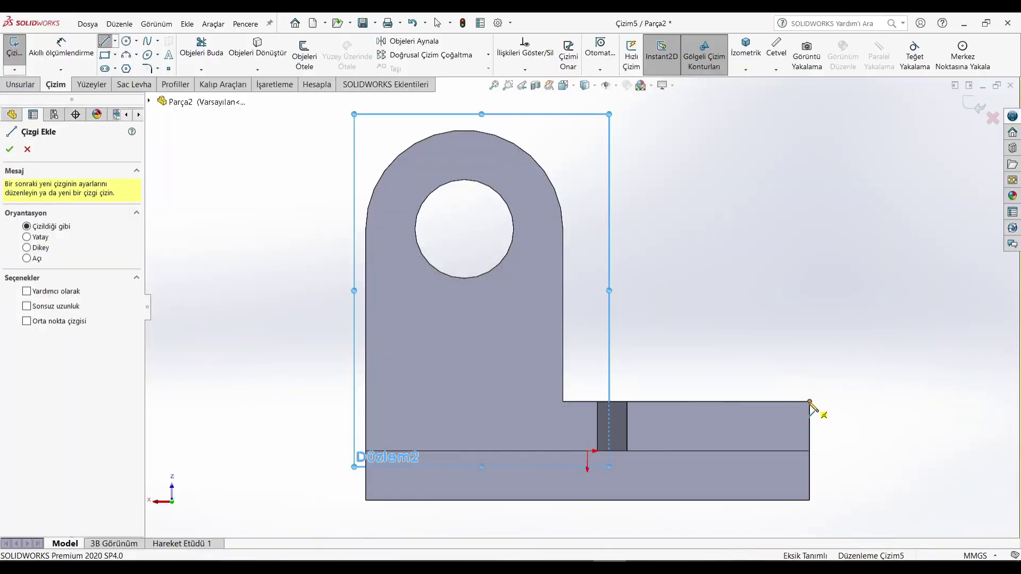
pyautogui.click(810, 403)
pyautogui.click(643, 566)
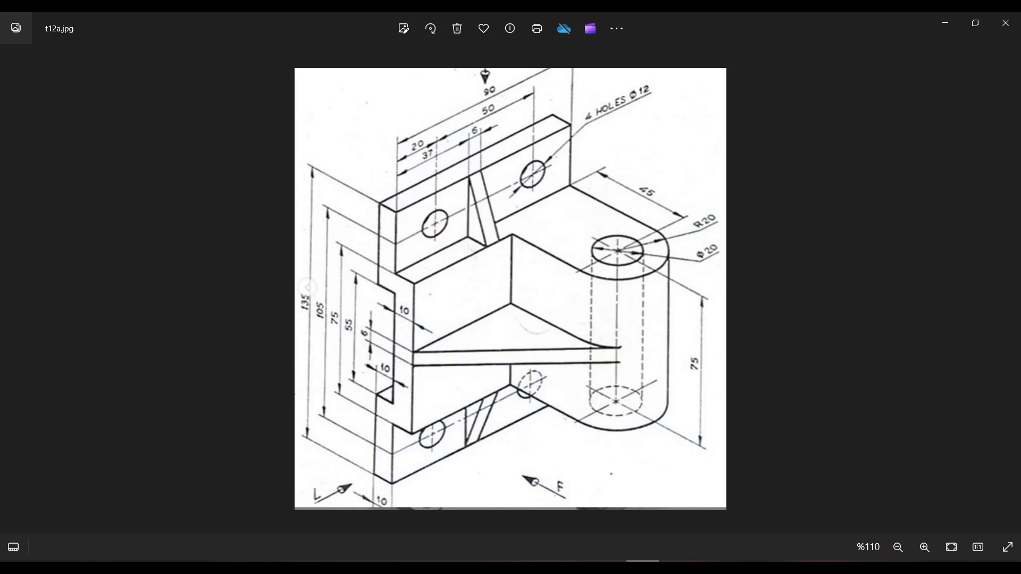
pyautogui.click(643, 566)
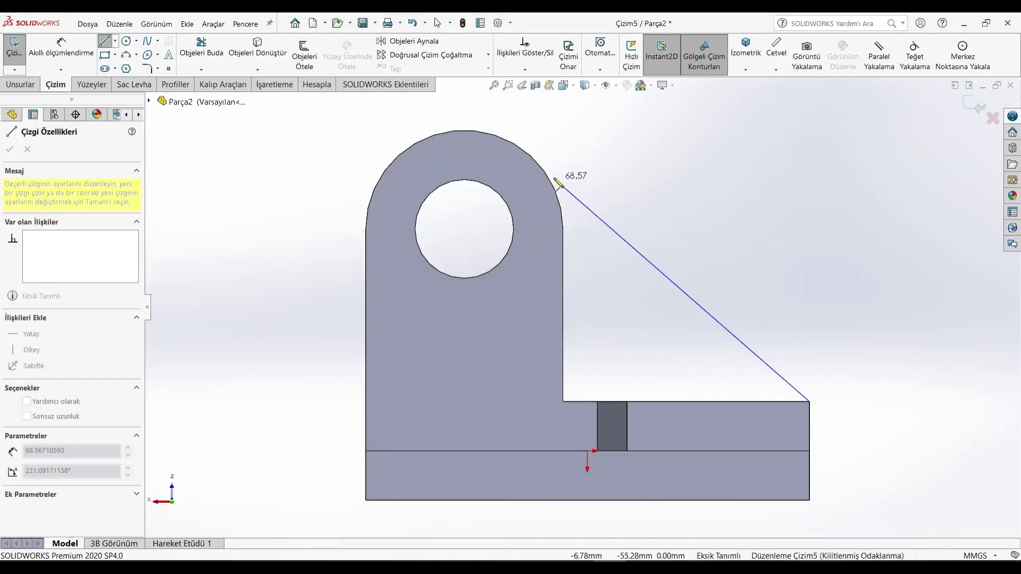
pyautogui.click(530, 161)
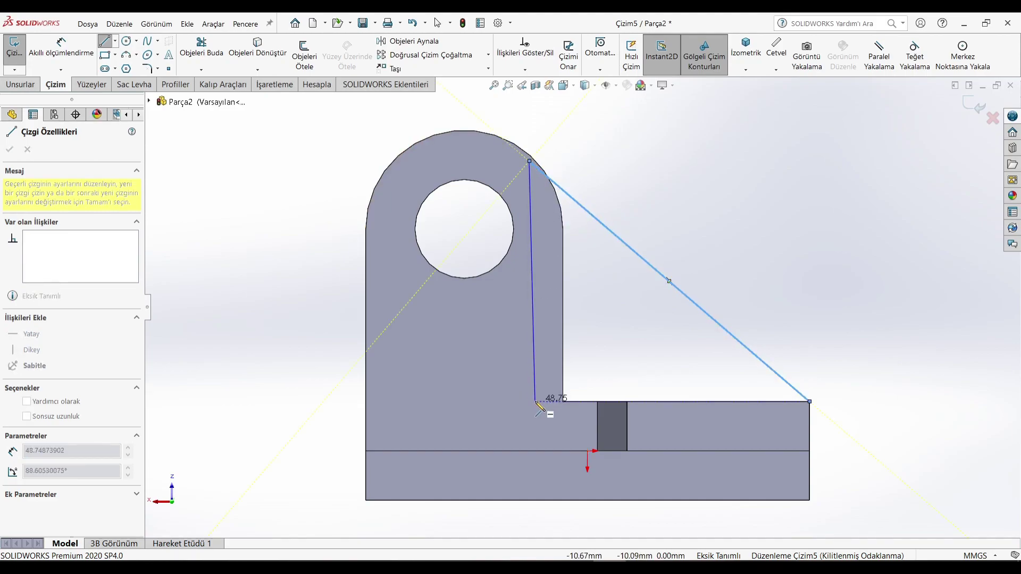
pyautogui.click(530, 402)
pyautogui.click(811, 403)
pyautogui.rightClick(734, 258)
pyautogui.click(738, 263)
# Check the t12a.jpg drawing and dimension the triangle's vertical side as 48 mm.
pyautogui.click(643, 567)
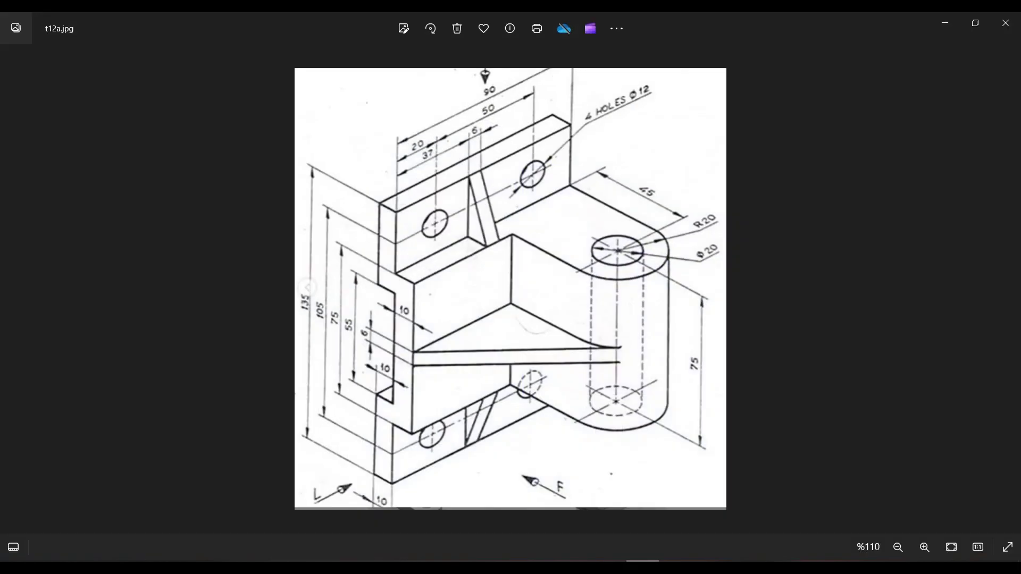
pyautogui.click(642, 567)
pyautogui.click(643, 567)
pyautogui.click(643, 567)
pyautogui.click(83, 50)
pyautogui.click(532, 318)
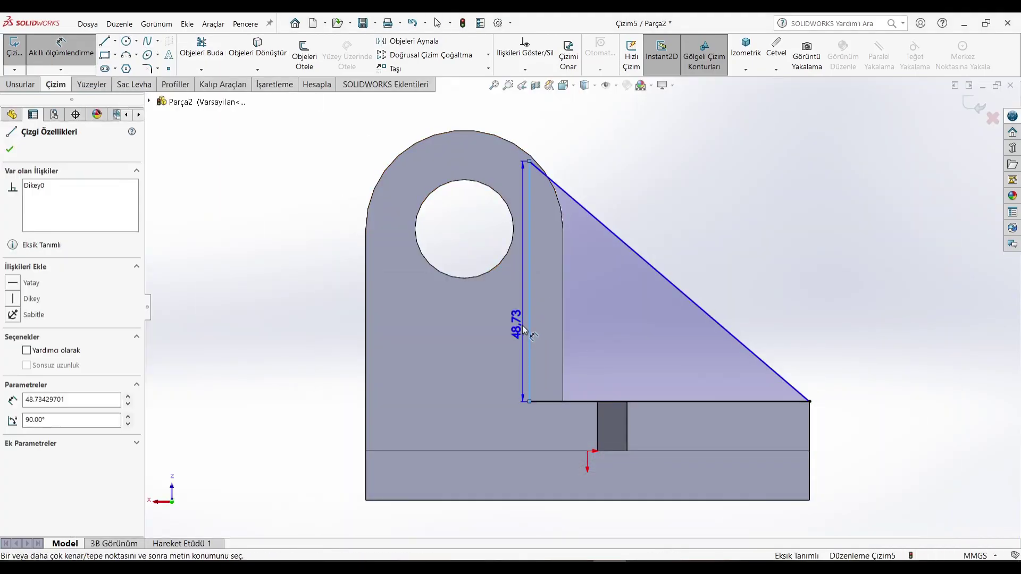
pyautogui.click(504, 331)
pyautogui.write('48')
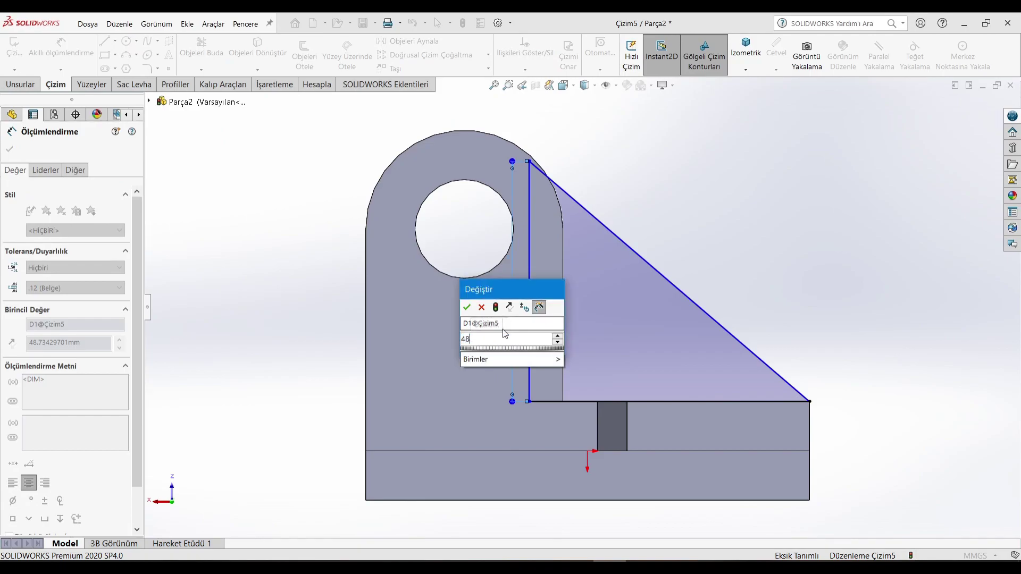
pyautogui.press('Return')
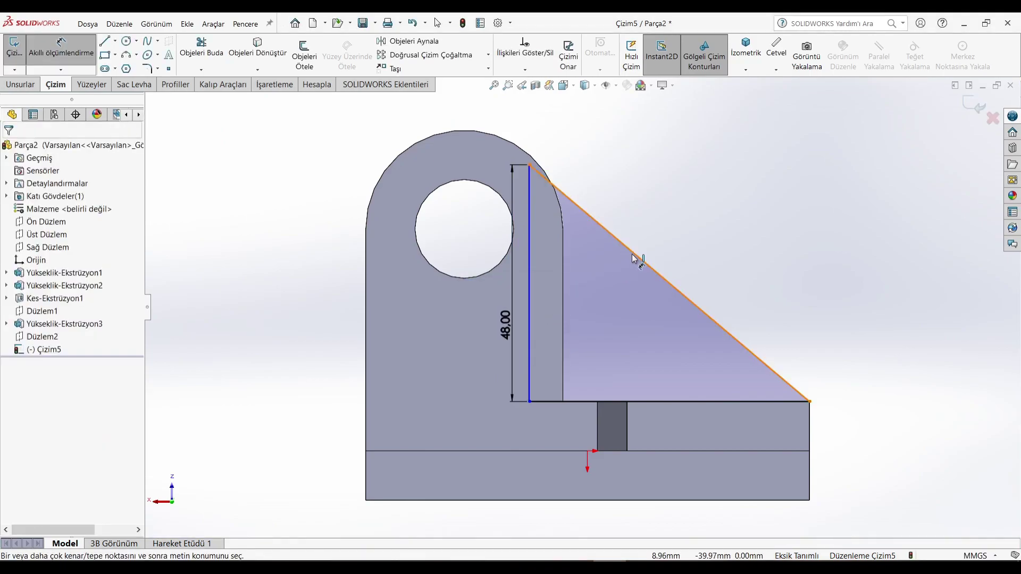
# Dimension the horizontal width of the triangle's sloping side as 56 mm.
pyautogui.click(631, 253)
pyautogui.click(622, 133)
pyautogui.write('56')
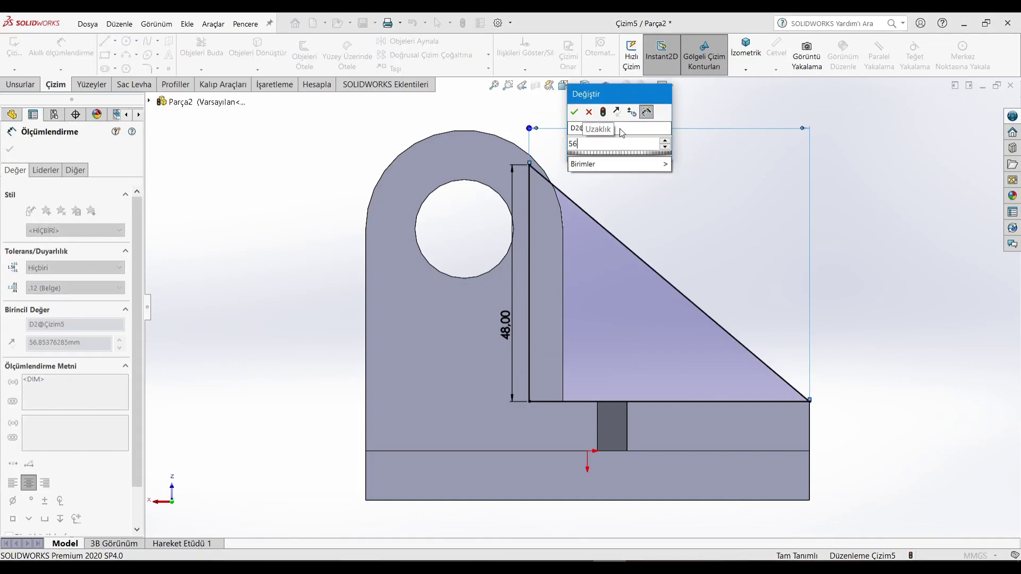
pyautogui.press('Return')
pyautogui.rightClick(254, 195)
pyautogui.click(258, 209)
# Extrude the triangular sketch as a 6 mm blind rib merged with the bracket and inspect it.
pyautogui.click(20, 84)
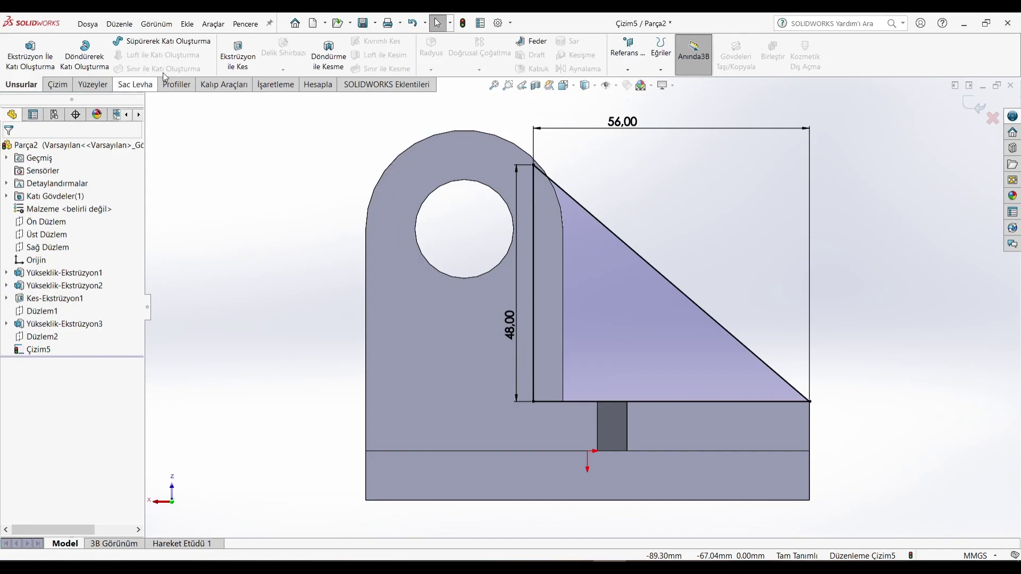
pyautogui.click(30, 51)
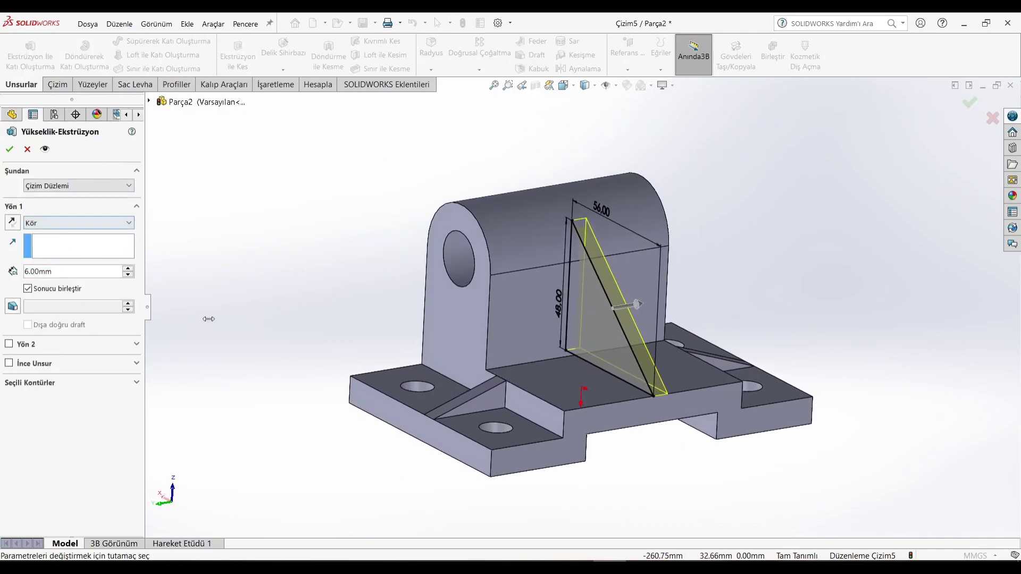
pyautogui.click(9, 150)
pyautogui.click(259, 241)
pyautogui.moveTo(261, 243)
pyautogui.mouseDown(button='middle')
pyautogui.moveTo(285, 251)
pyautogui.moveTo(299, 221)
pyautogui.moveTo(285, 311)
pyautogui.mouseUp(button='middle')
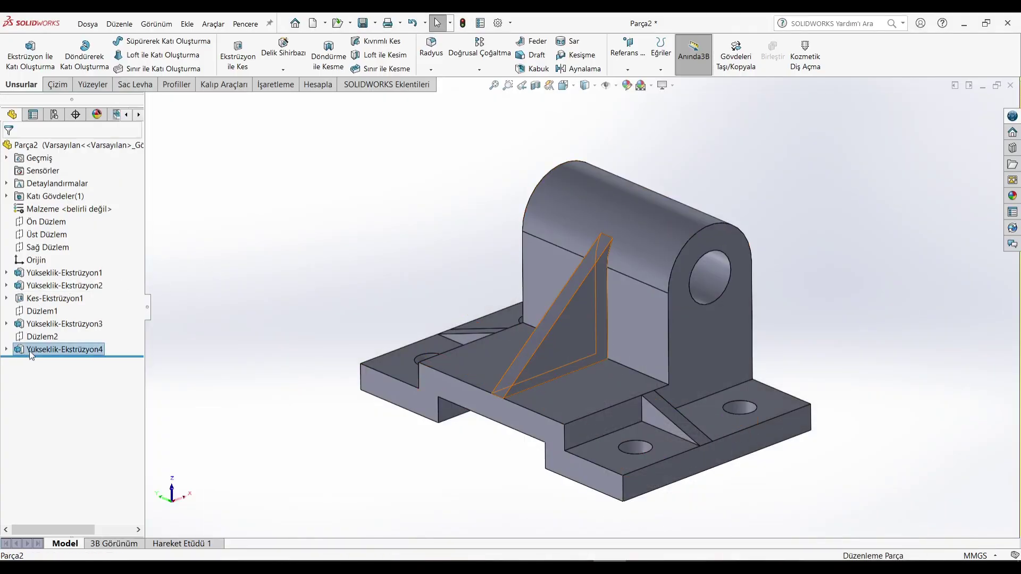
# Edit the rib's sketch to set its vertical side to 50 mm, rebuild, and compare the rib with the reference drawing.
pyautogui.rightClick(30, 350)
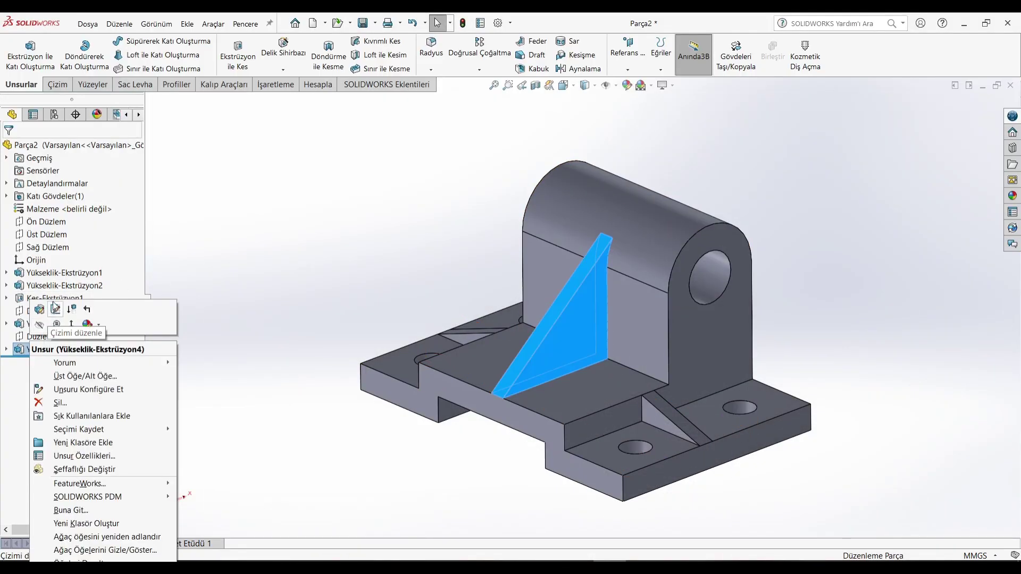
pyautogui.click(55, 311)
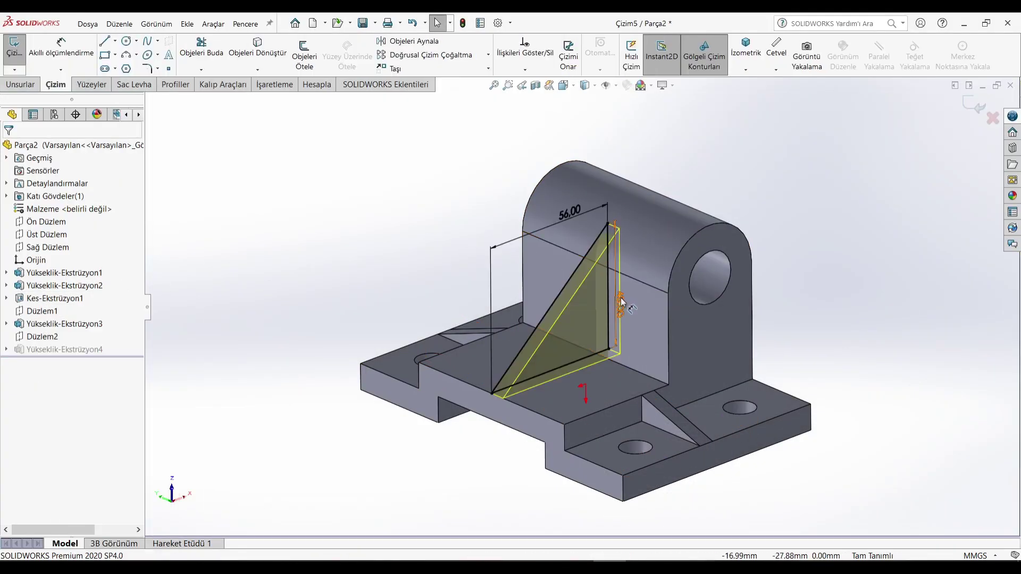
pyautogui.doubleClick(621, 309)
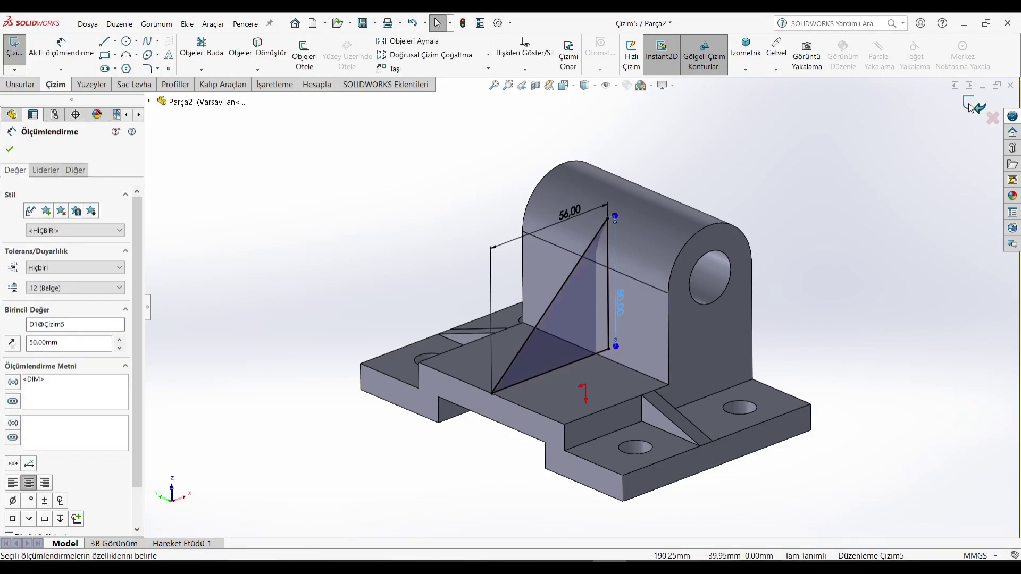
pyautogui.click(972, 107)
pyautogui.moveTo(871, 229)
pyautogui.mouseDown(button='middle')
pyautogui.moveTo(812, 257)
pyautogui.moveTo(902, 217)
pyautogui.moveTo(793, 359)
pyautogui.mouseUp(button='middle')
pyautogui.hotkey('alt', 'Tab')
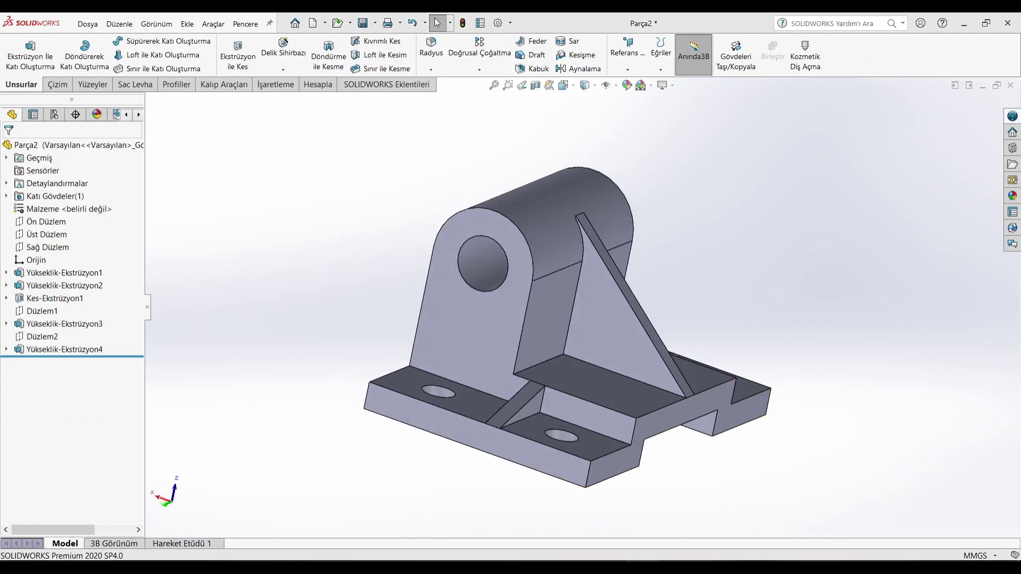
pyautogui.hotkey('alt', 'Tab')
# Edit the rib's sketch again to set its horizontal width to 58 mm and rebuild the model.
pyautogui.moveTo(608, 299); pyautogui.dragTo(342, 270, button='middle')
pyautogui.rightClick(78, 350)
pyautogui.click(104, 309)
pyautogui.moveTo(559, 350); pyautogui.dragTo(587, 247, button='middle')
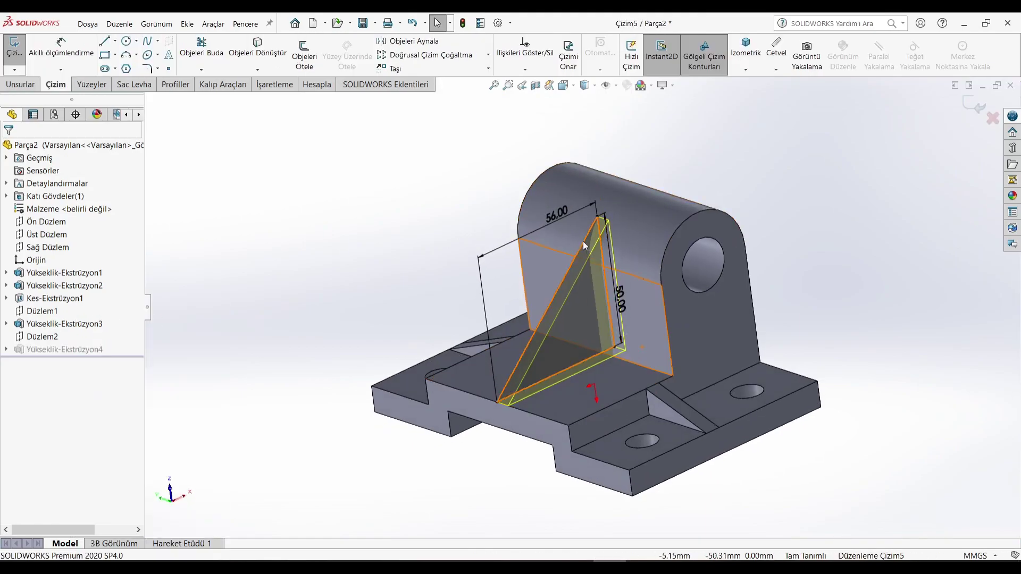
pyautogui.click(569, 211)
pyautogui.click(490, 227)
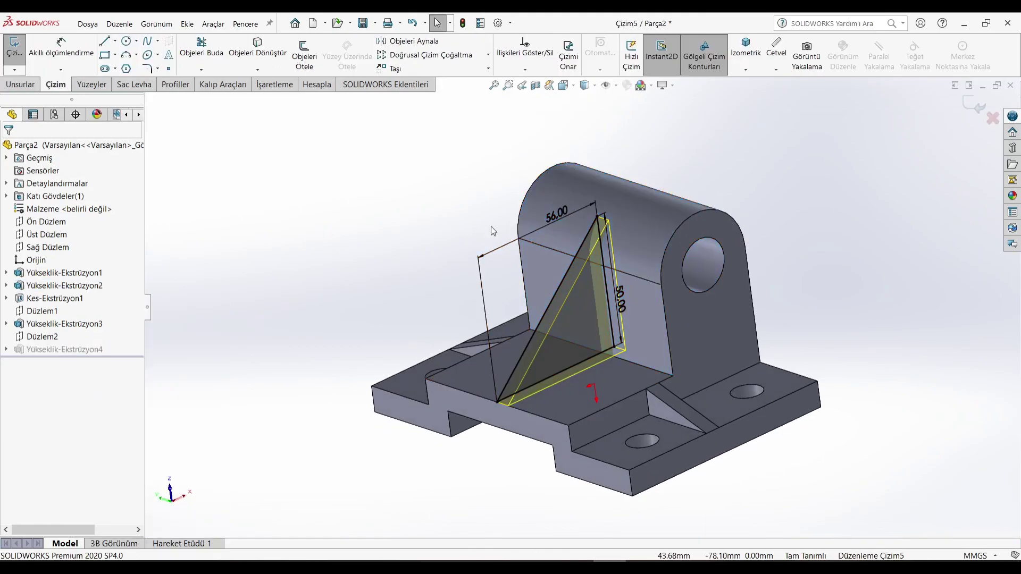
pyautogui.click(560, 215)
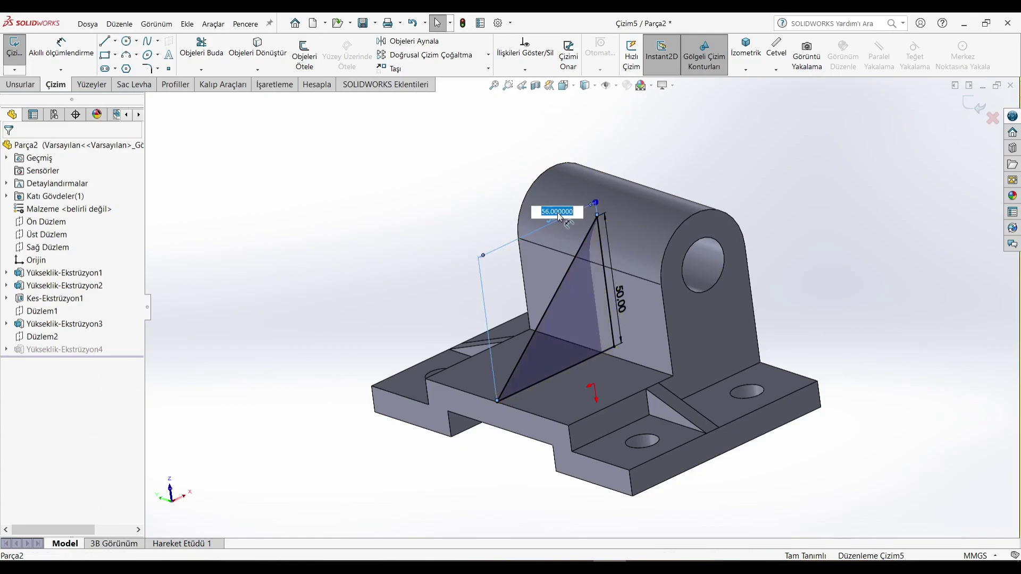
pyautogui.write('58')
pyautogui.click(888, 155)
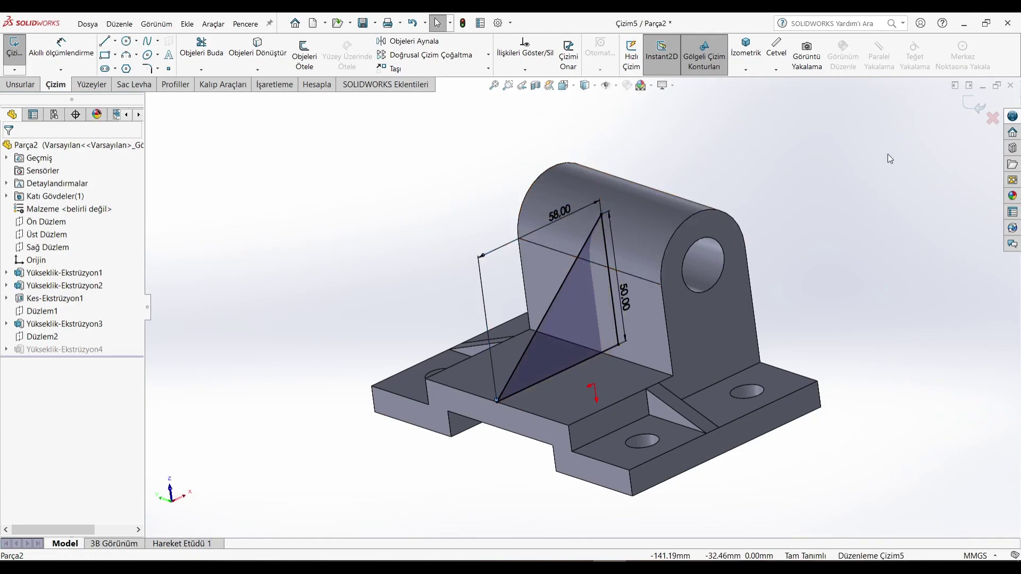
pyautogui.click(967, 104)
pyautogui.moveTo(836, 157)
pyautogui.mouseDown(button='middle')
pyautogui.moveTo(792, 168)
pyautogui.moveTo(734, 305)
pyautogui.moveTo(796, 335)
pyautogui.moveTo(633, 479)
pyautogui.moveTo(666, 151)
pyautogui.mouseUp(button='middle')
# Show the bracket in the isometric view and turn on the floor shadows.
pyautogui.click(565, 86)
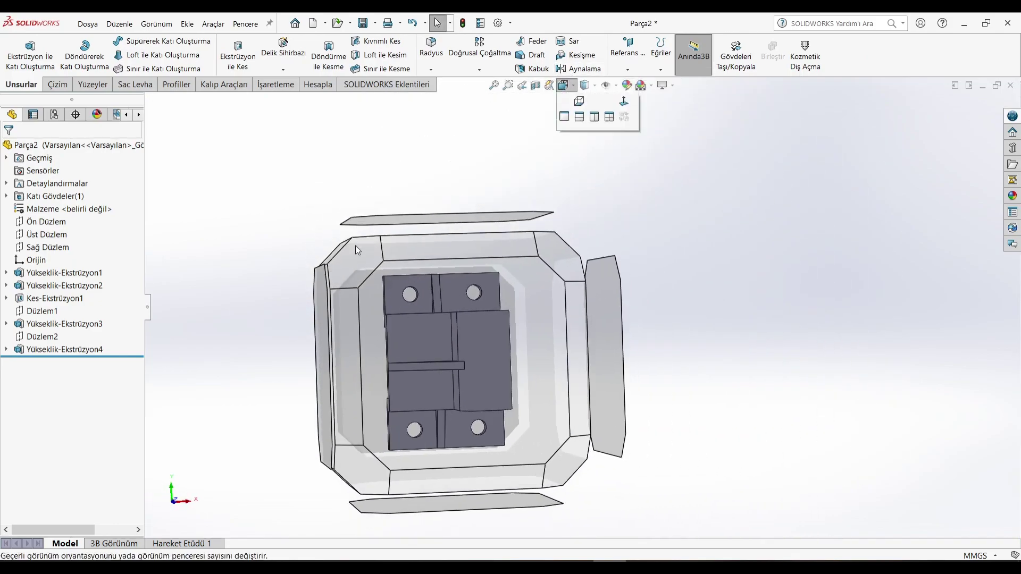
pyautogui.click(362, 279)
pyautogui.click(673, 86)
pyautogui.click(696, 98)
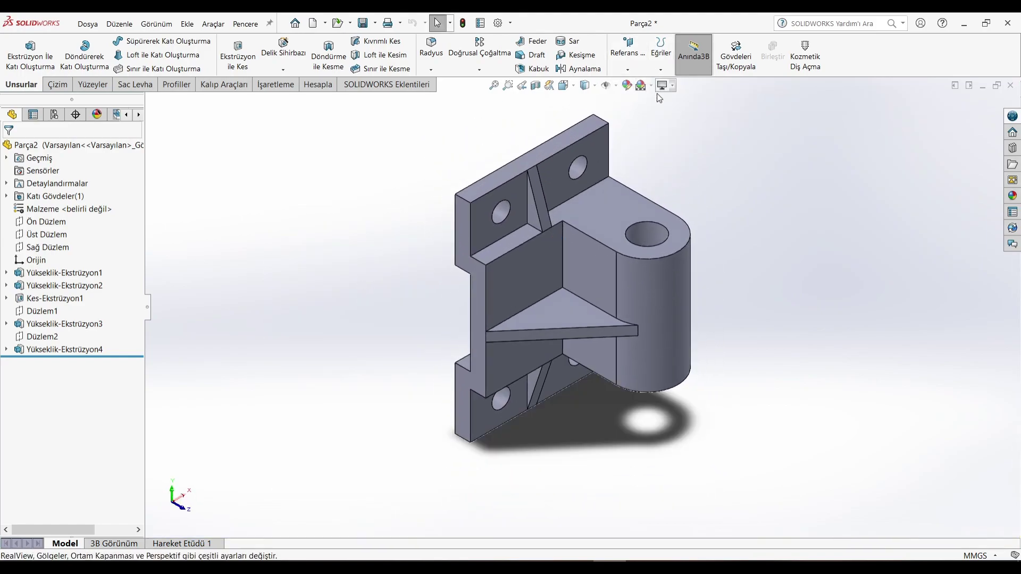
pyautogui.click(671, 86)
# Apply a plain white scene, turn off the floor shadows, and compare the finished bracket with the t12a.jpg drawing.
pyautogui.click(651, 86)
pyautogui.click(686, 109)
pyautogui.click(672, 85)
pyautogui.click(697, 99)
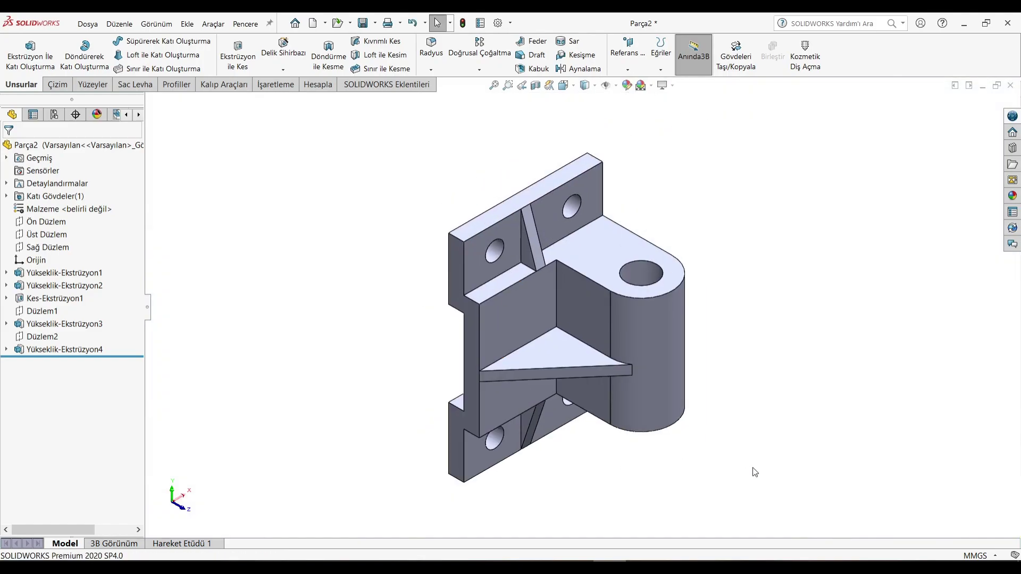
pyautogui.click(648, 559)
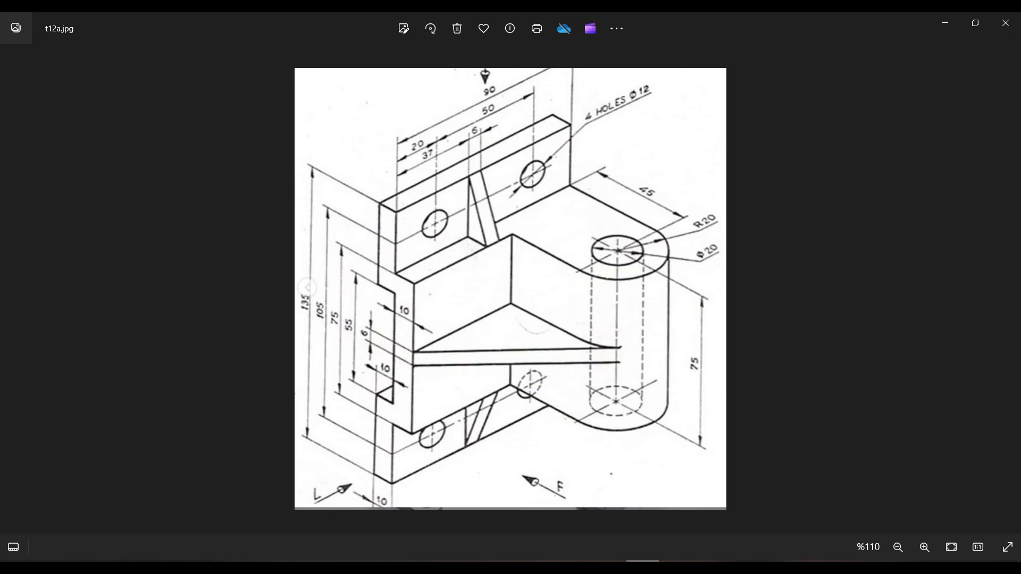
pyautogui.hotkey('alt', 'Tab')
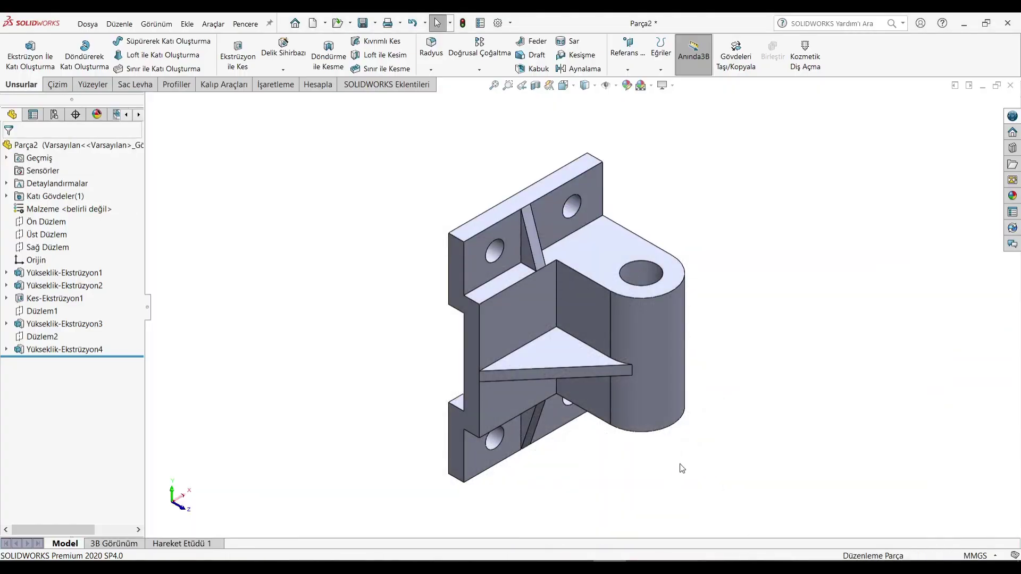